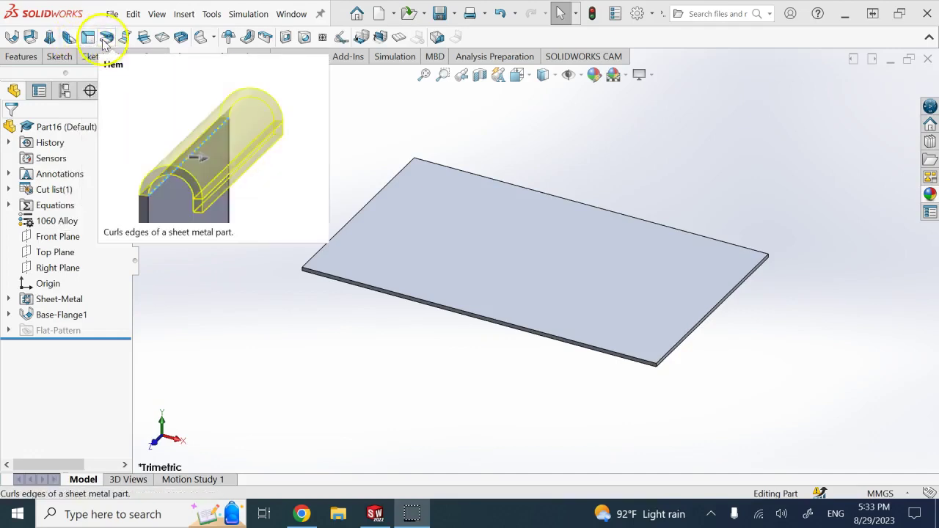
Step: Start an edge flange on the plate's left short edge, rising upward at 90 degrees to a length of about 47 mm
left_click(72, 39)
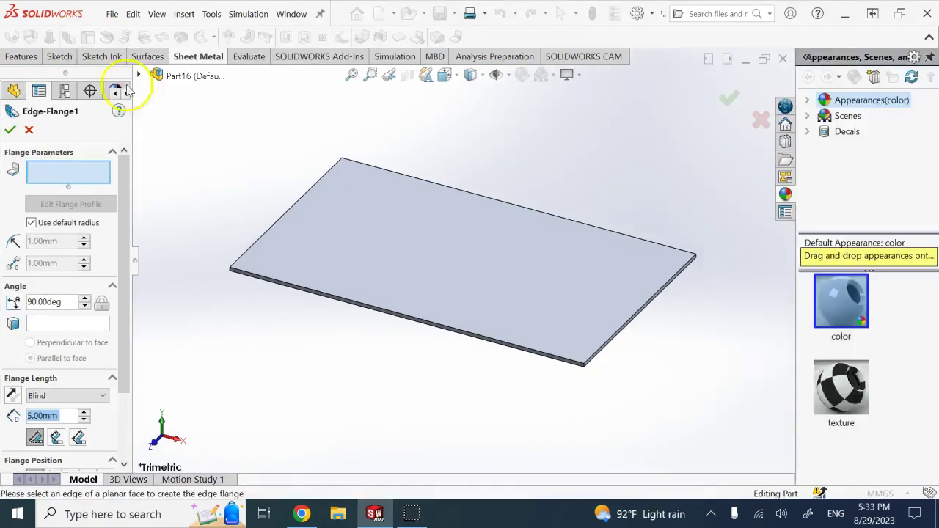
left_click(294, 208)
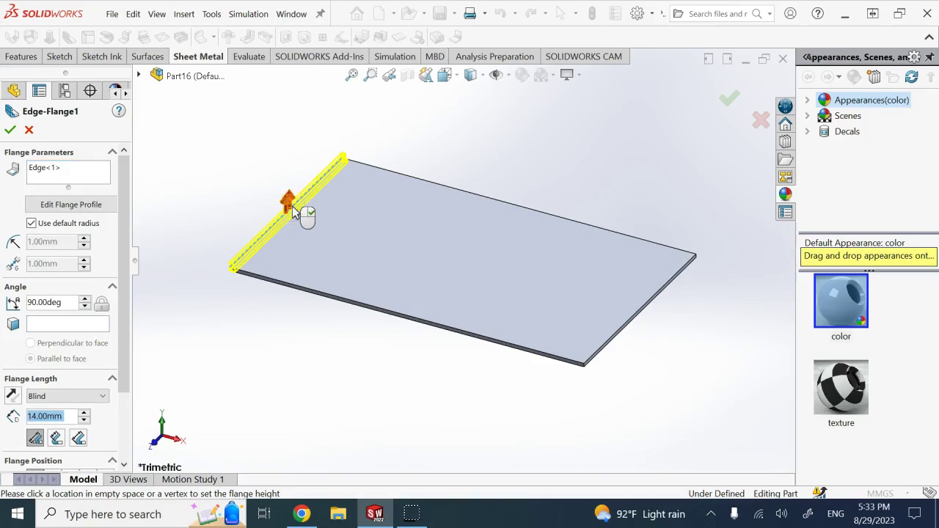
left_click(295, 133)
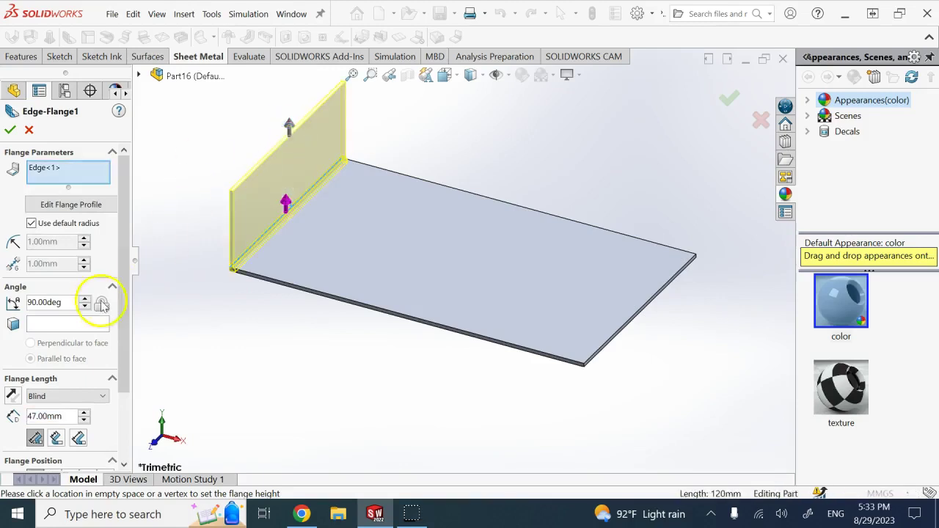
left_click(127, 410)
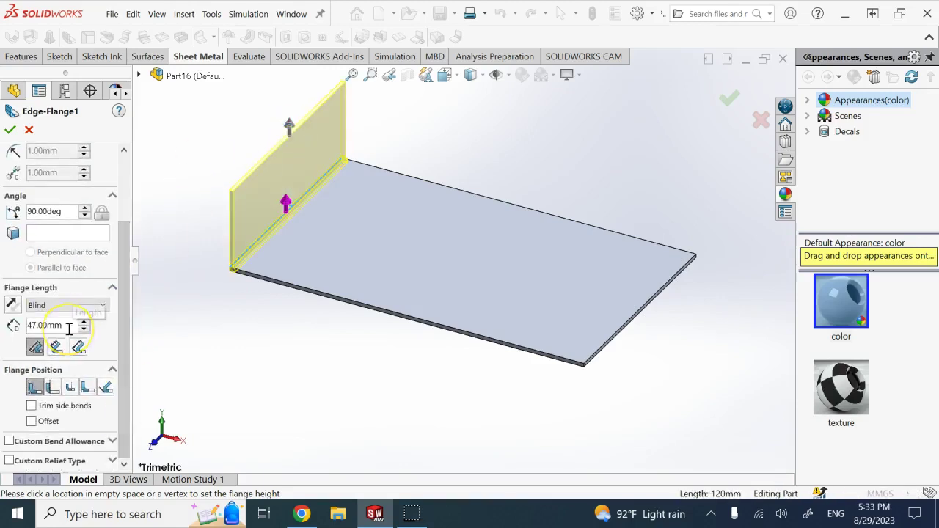
left_click_drag(124, 251, 143, 317)
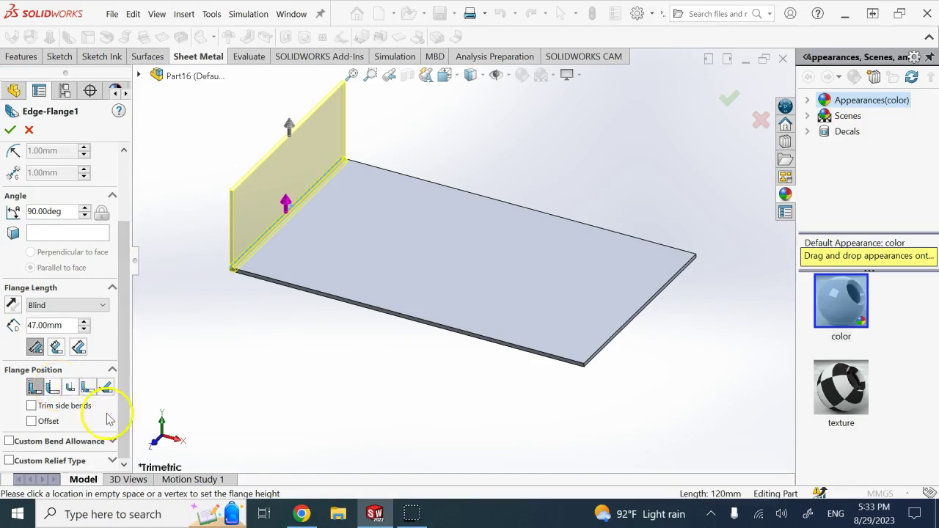
left_click(122, 176)
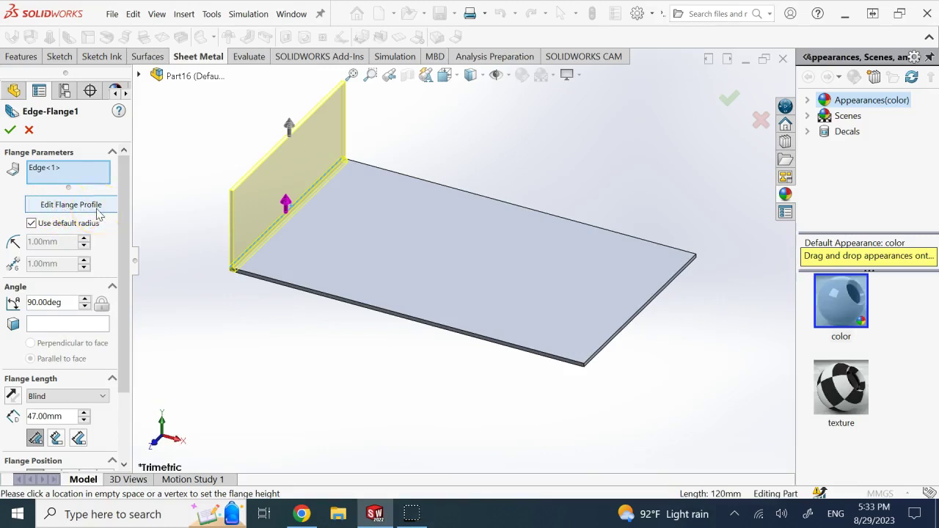
scroll(279, 178, "down", 4)
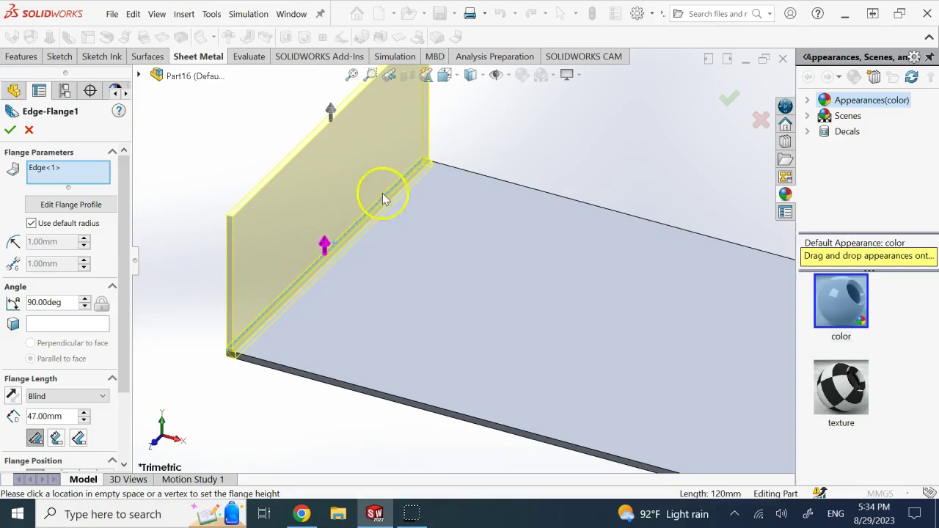
scroll(316, 308, "up", 3)
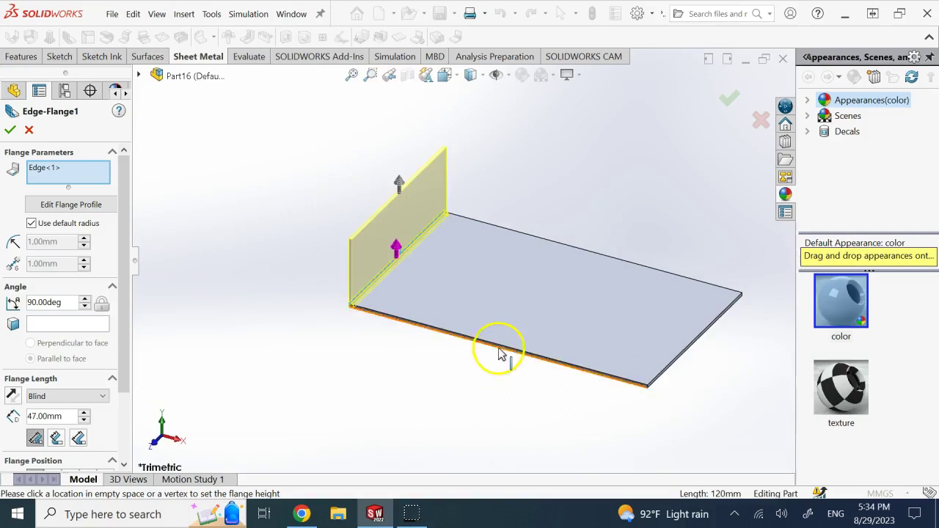
scroll(506, 343, "down", 3)
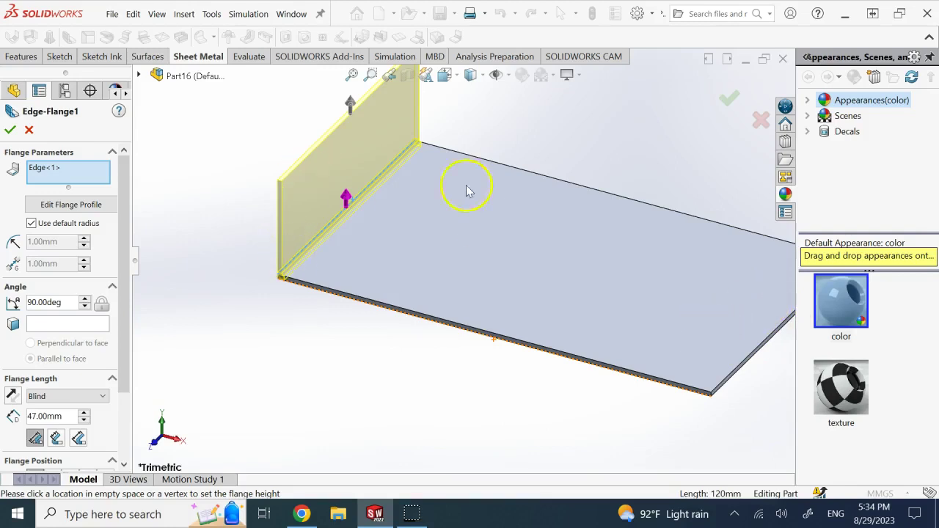
Step: Open the flange profile for editing and pull its rear lower corner inward along the plate edge to a width of about 90 mm
left_click(90, 210)
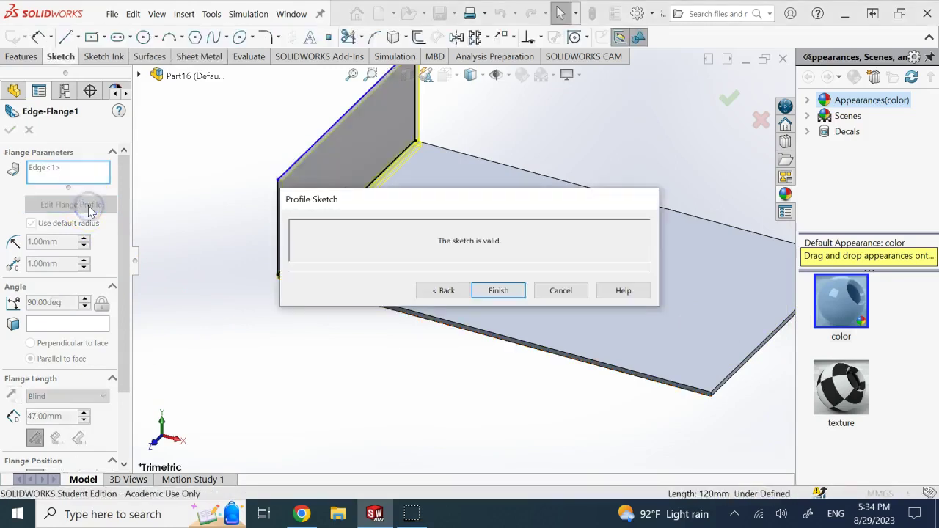
mouse_move(475, 212)
left_mouse_down()
mouse_move(446, 210)
mouse_move(283, 374)
left_mouse_up()
left_click(249, 267)
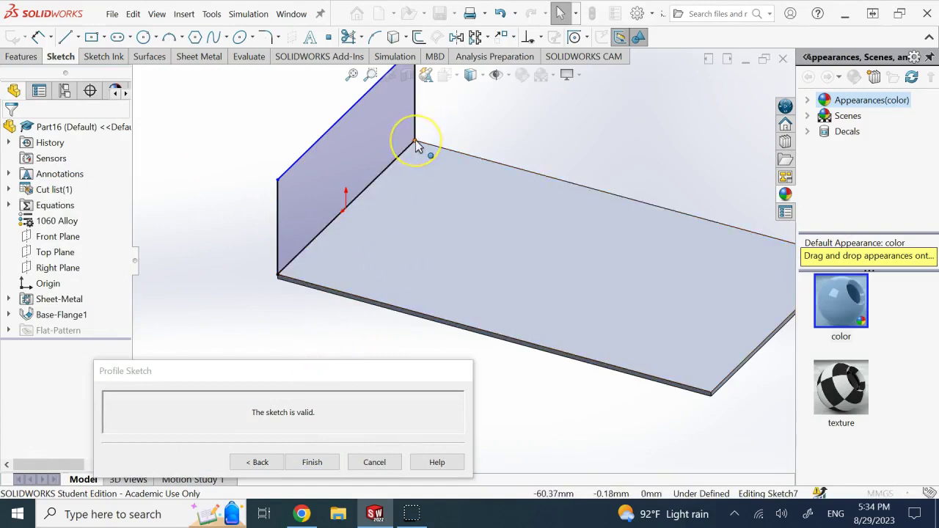
left_click_drag(415, 140, 383, 171)
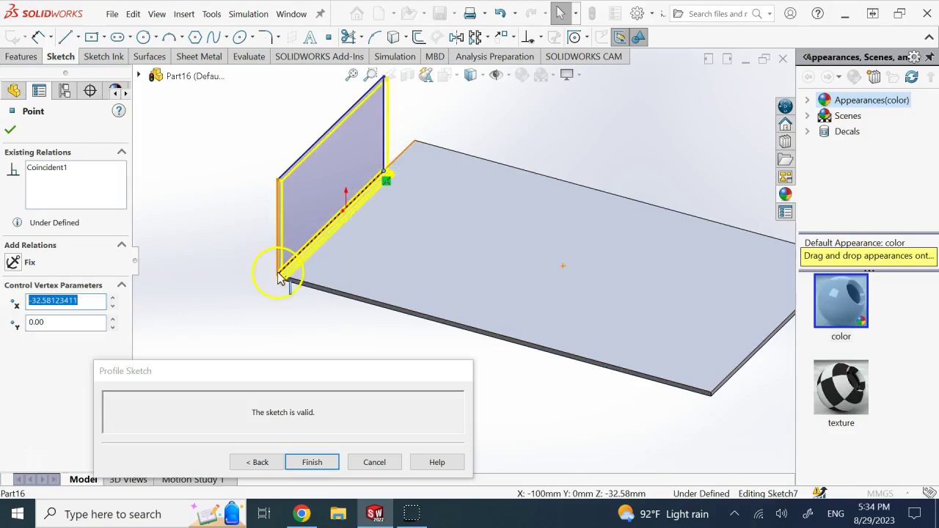
left_click(278, 277)
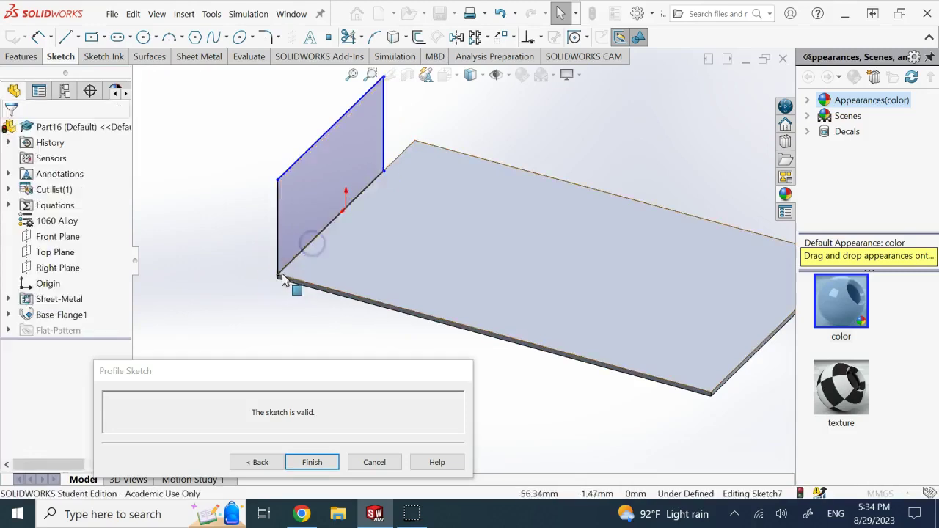
left_click(280, 277)
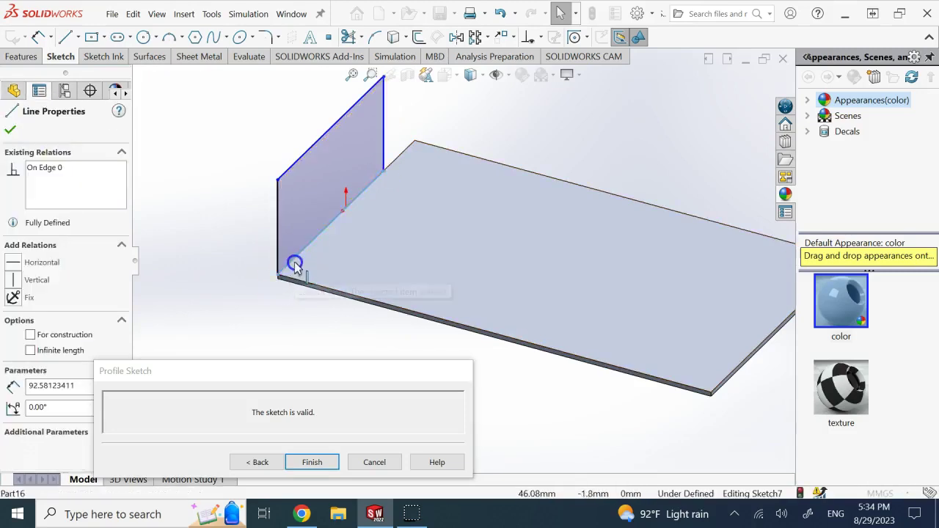
left_click(383, 173)
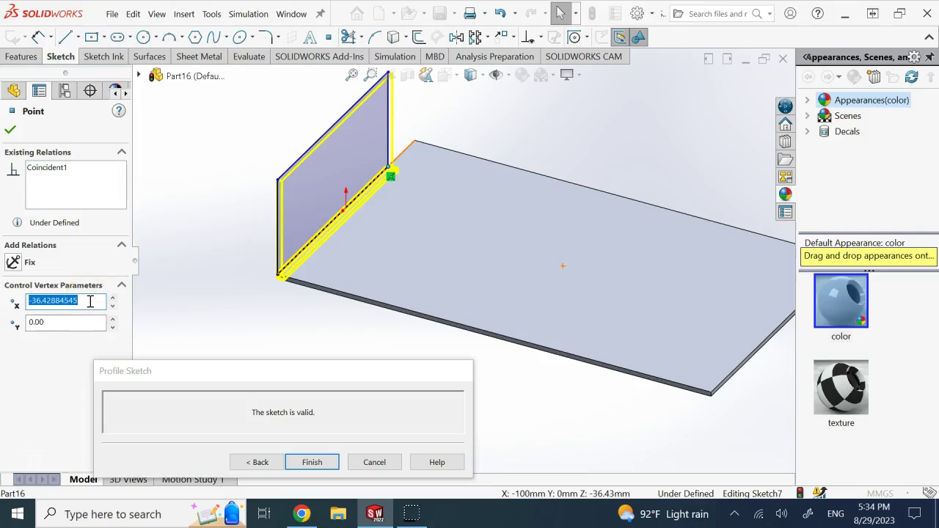
left_click(196, 184)
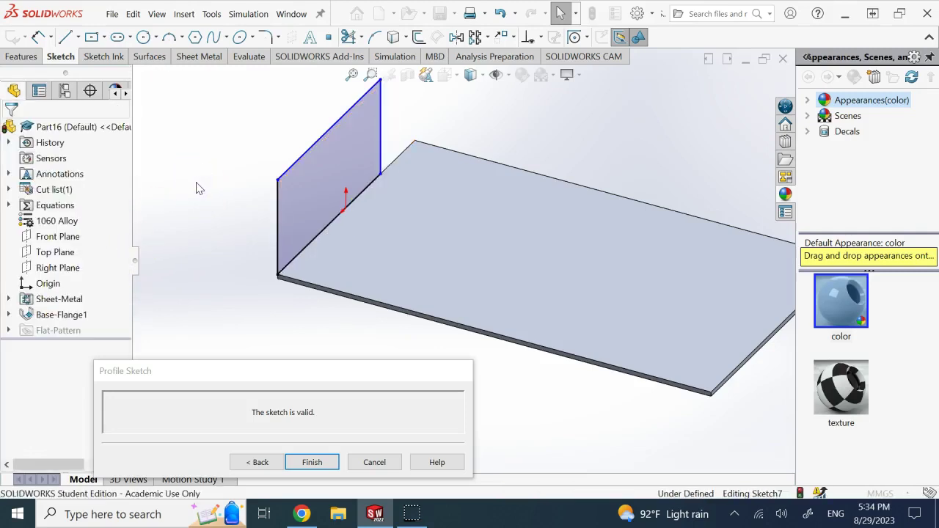
left_click(205, 145)
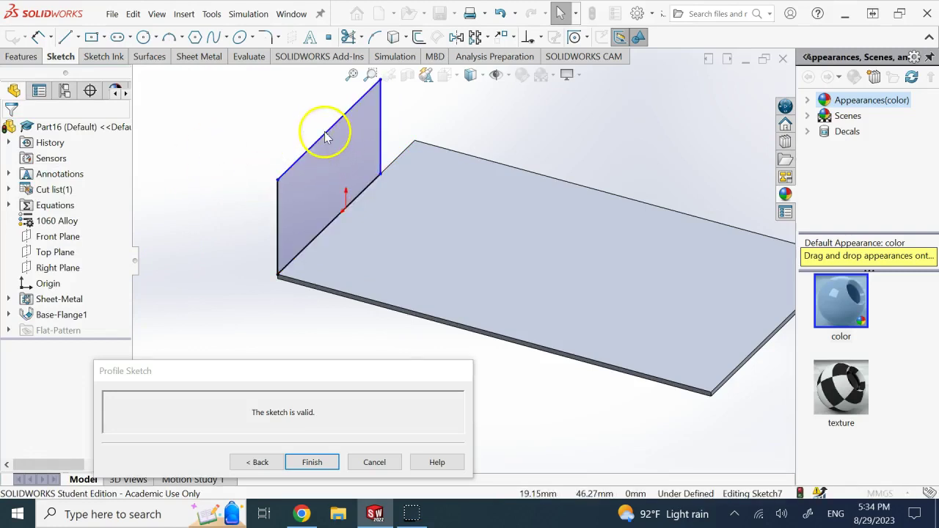
Step: Dimension the upper line of the flange profile to a width of 60 mm
left_click(38, 36)
left_click(302, 164)
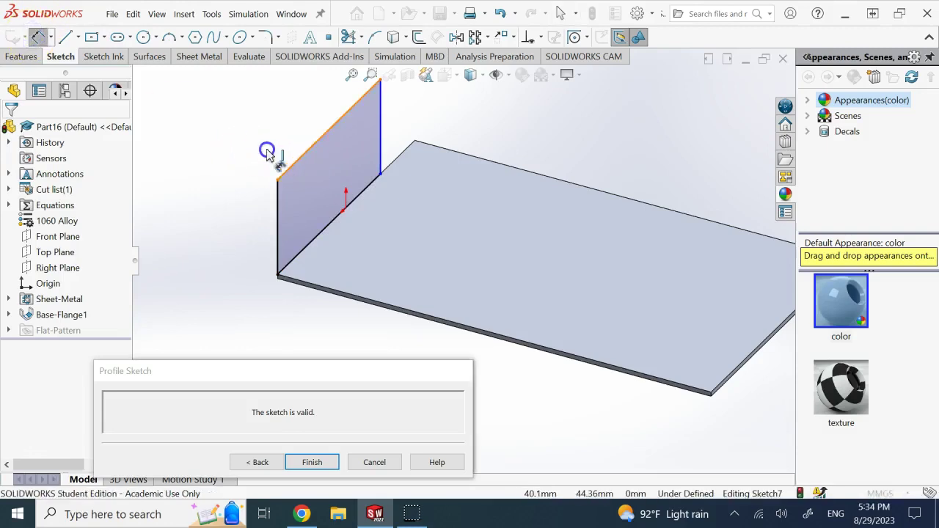
left_click(266, 163)
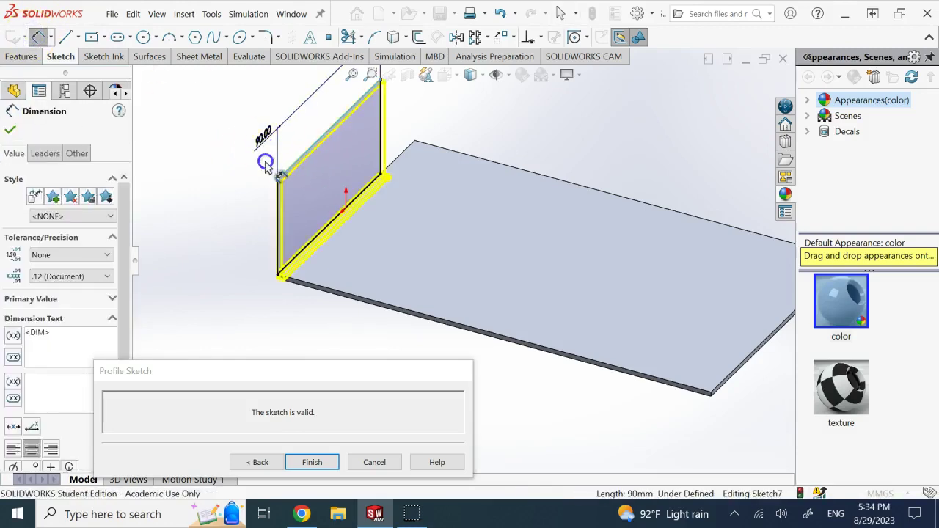
type("40")
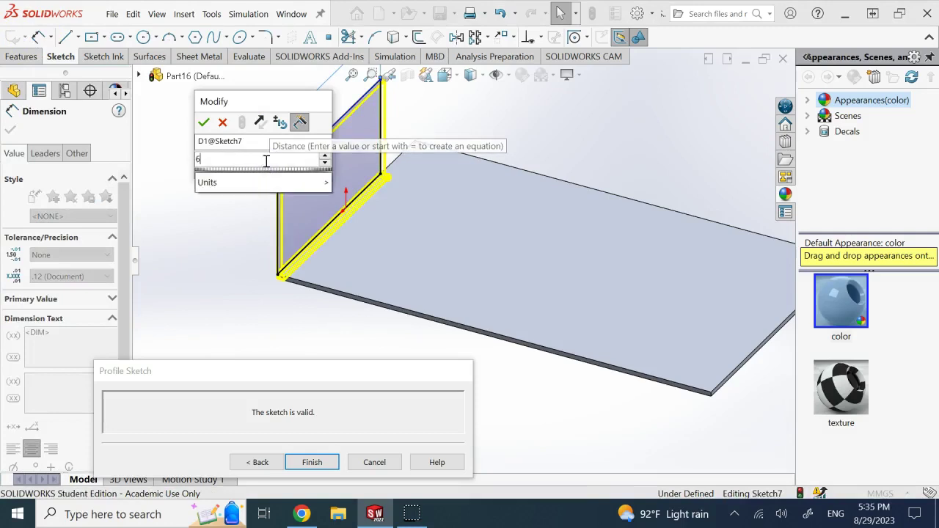
key("Return")
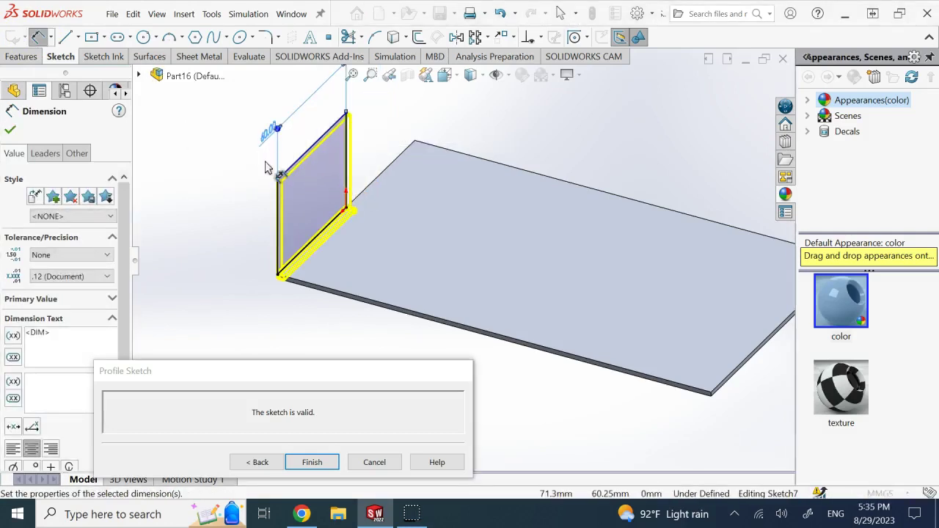
Step: Slide the profile's front lower corner along the plate edge to about 36 mm from the plate's front corner
scroll(319, 139, "up", 2)
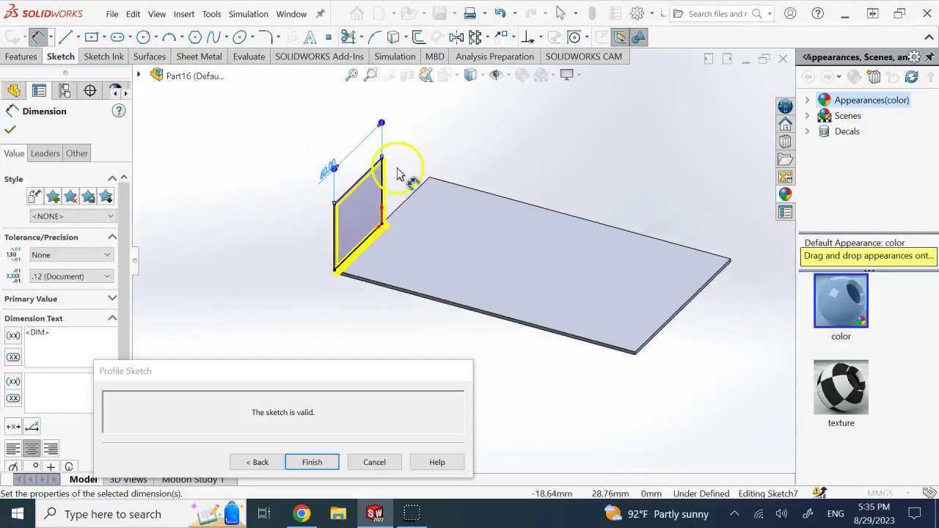
scroll(392, 156, "down", 2)
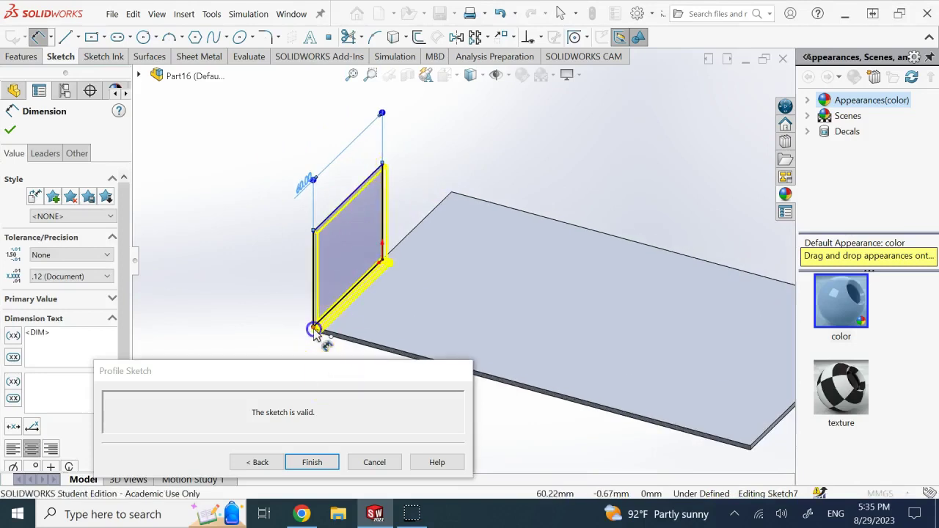
left_click(313, 329)
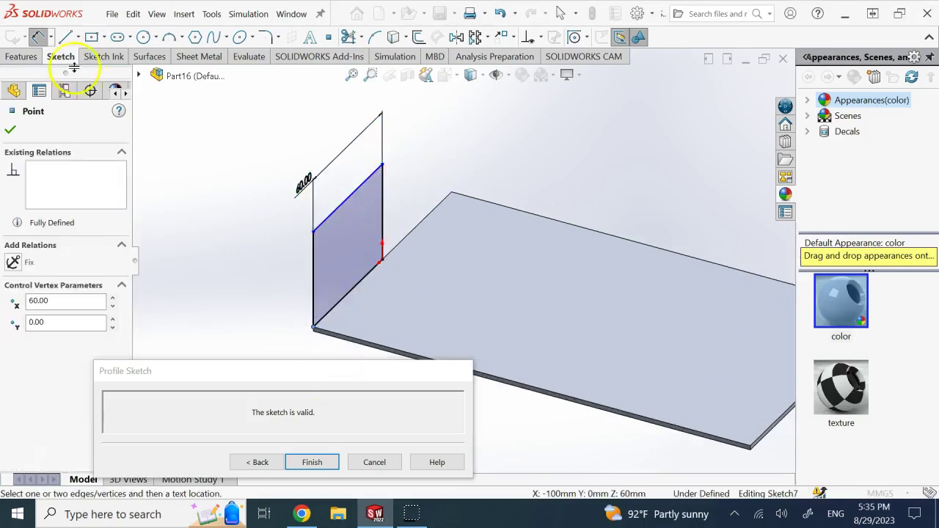
left_click(41, 37)
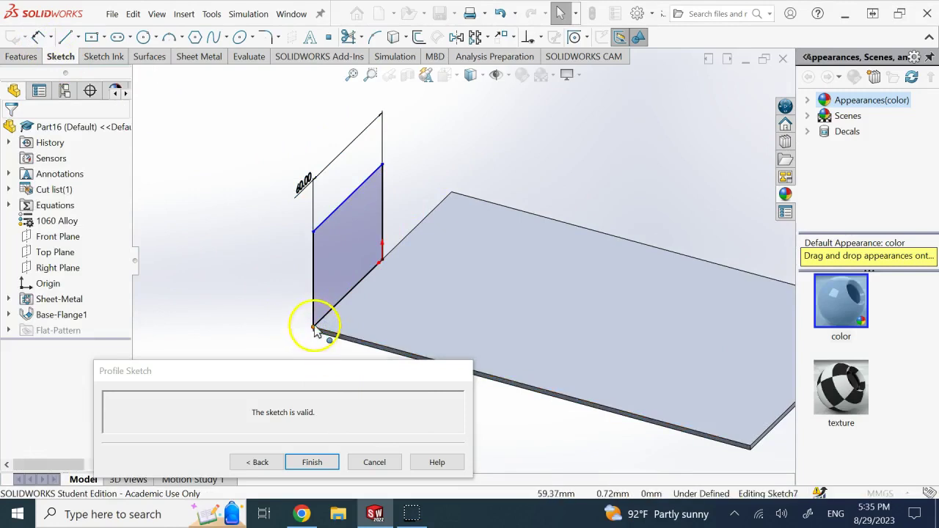
mouse_move(327, 312)
left_mouse_down()
mouse_move(364, 277)
mouse_move(356, 289)
left_mouse_up()
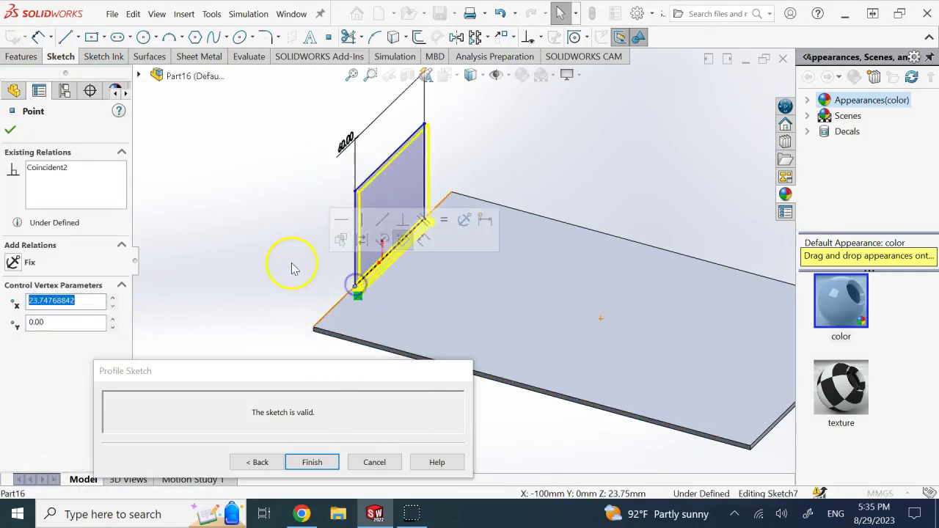
left_click(508, 135)
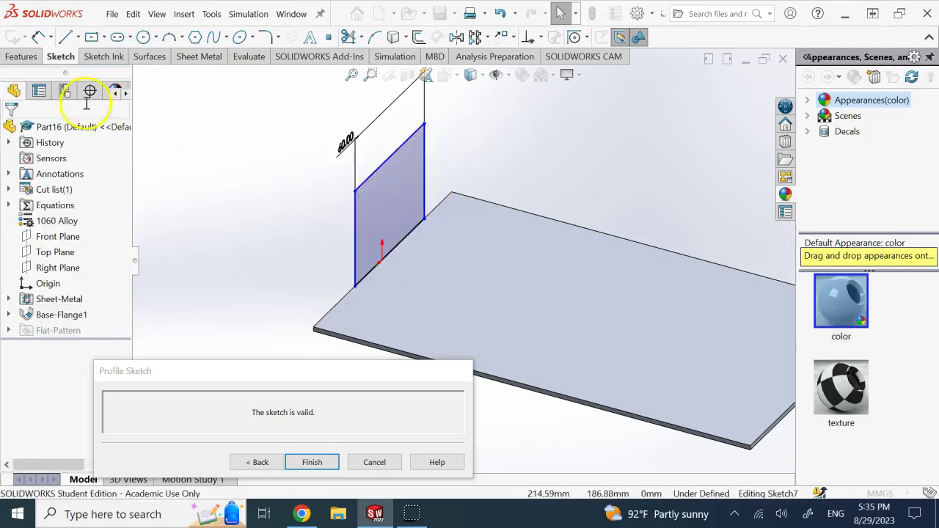
Step: Dimension the profile's front lower corner 30 mm from the plate's front corner and finish the edge flange
left_click(38, 36)
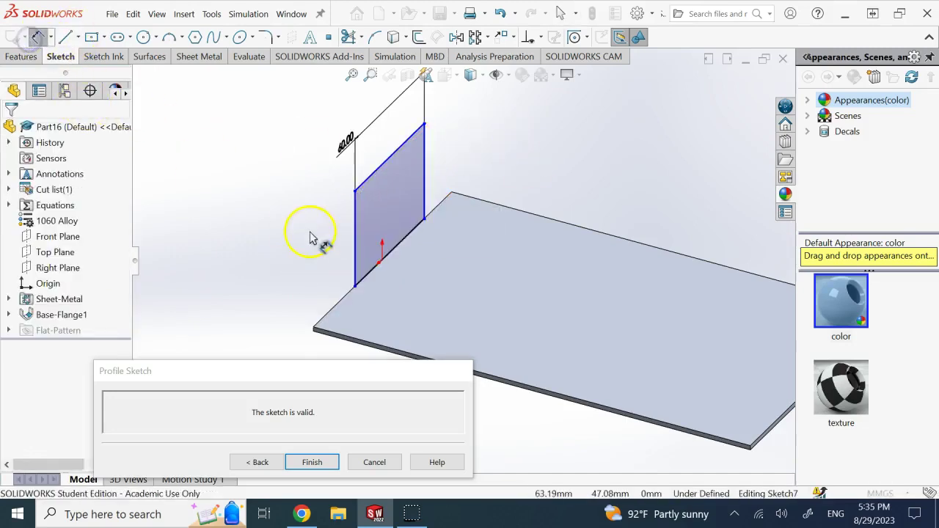
mouse_move(356, 220)
left_mouse_down()
mouse_move(323, 333)
mouse_move(335, 331)
mouse_move(320, 248)
mouse_move(329, 306)
mouse_move(320, 325)
mouse_move(337, 322)
left_mouse_up()
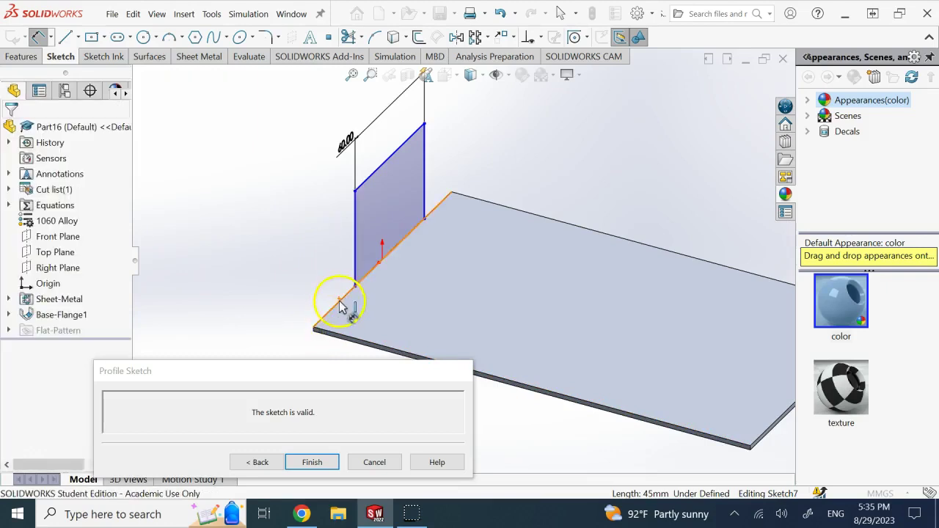
left_click(49, 35)
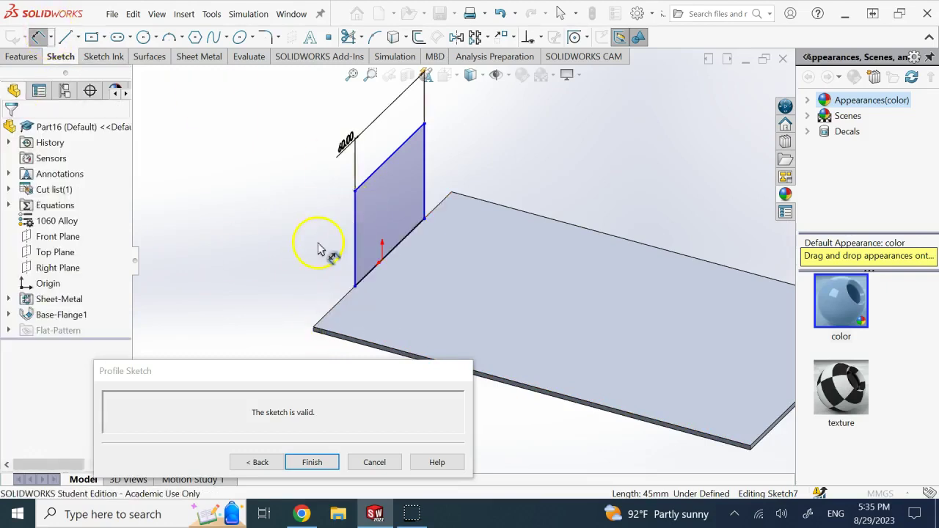
left_click(355, 287)
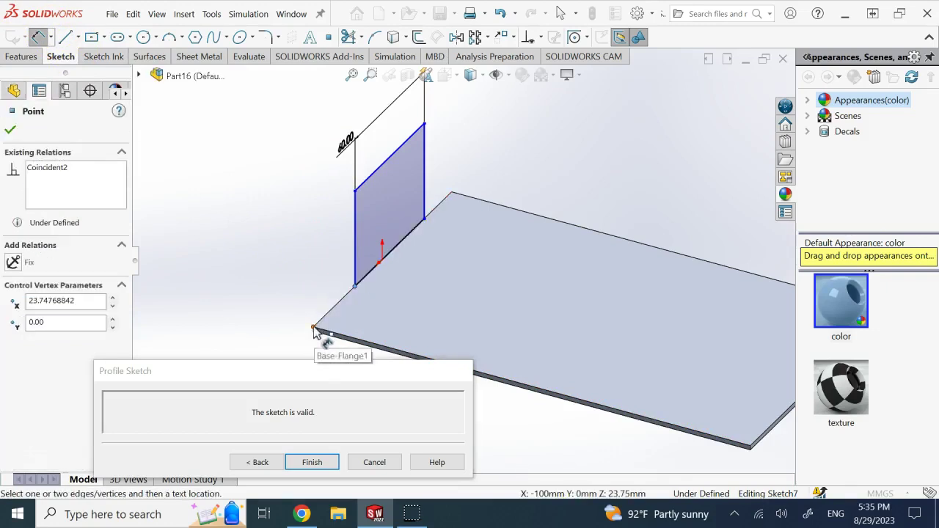
left_click(314, 327)
left_click(308, 292)
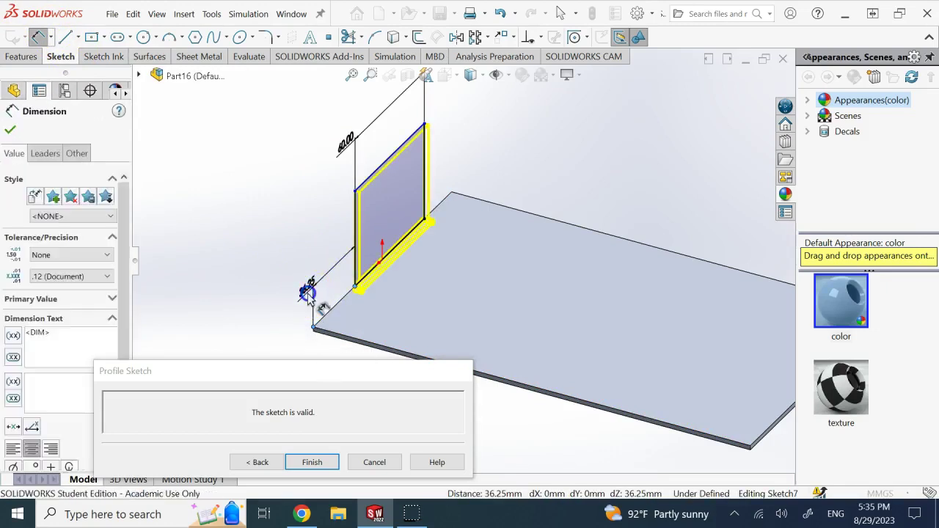
type("40")
key("Return")
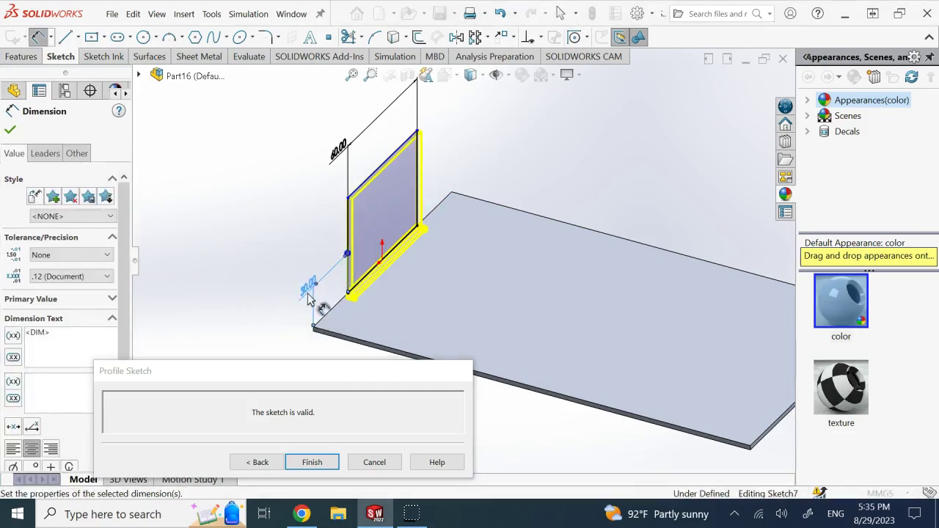
left_click(325, 460)
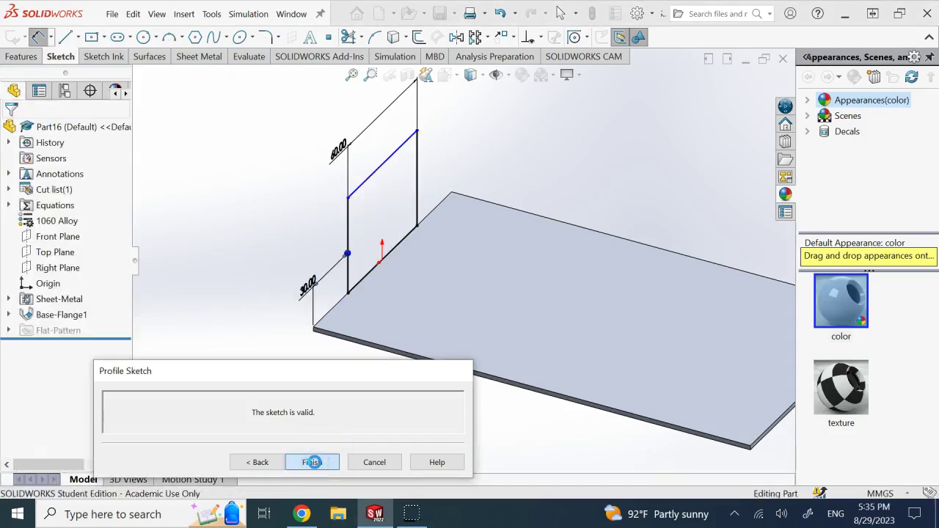
left_click(312, 462)
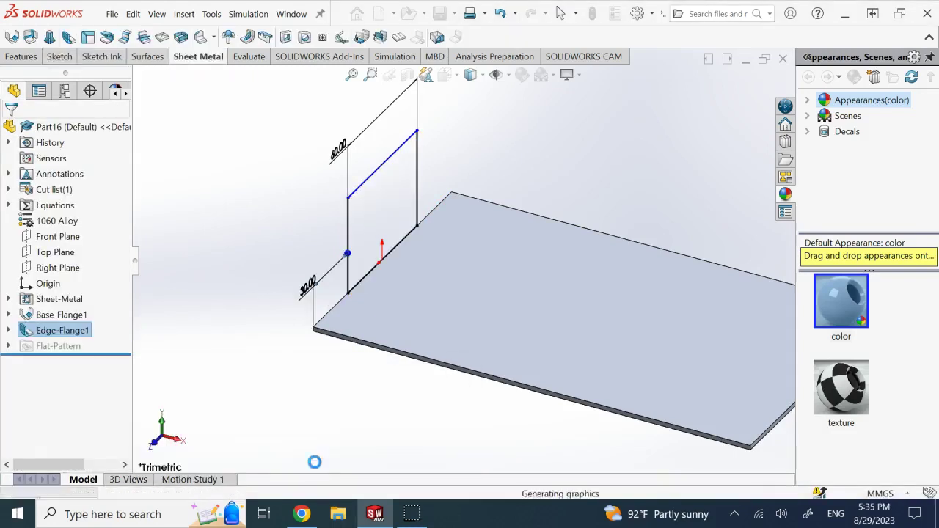
Step: Examine the relief cuts at both ends of the edge flange where it meets the plate
left_click(285, 198)
middle_click_drag(295, 198, 392, 220)
scroll(413, 296, "down", 7)
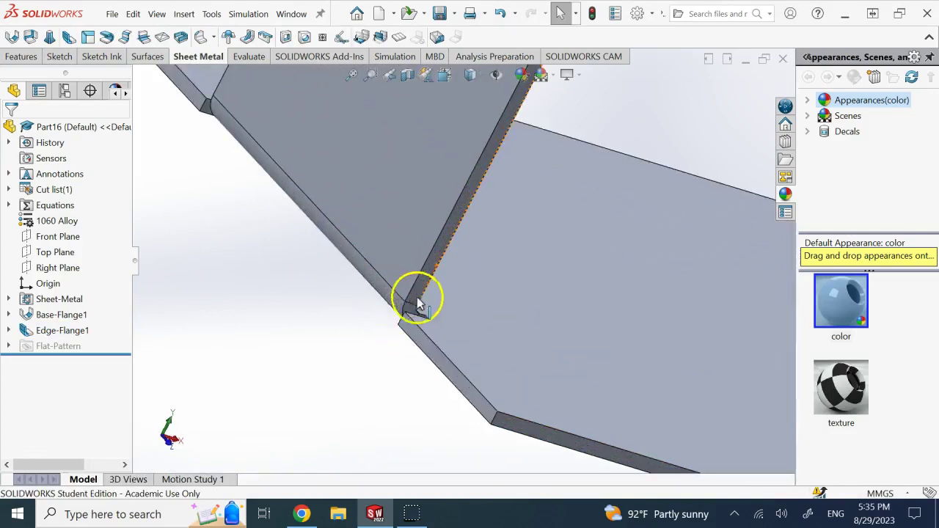
middle_click_drag(415, 337, 418, 247)
scroll(447, 242, "up", 5)
scroll(413, 224, "down", 3)
scroll(442, 254, "down", 4)
scroll(443, 253, "up", 3)
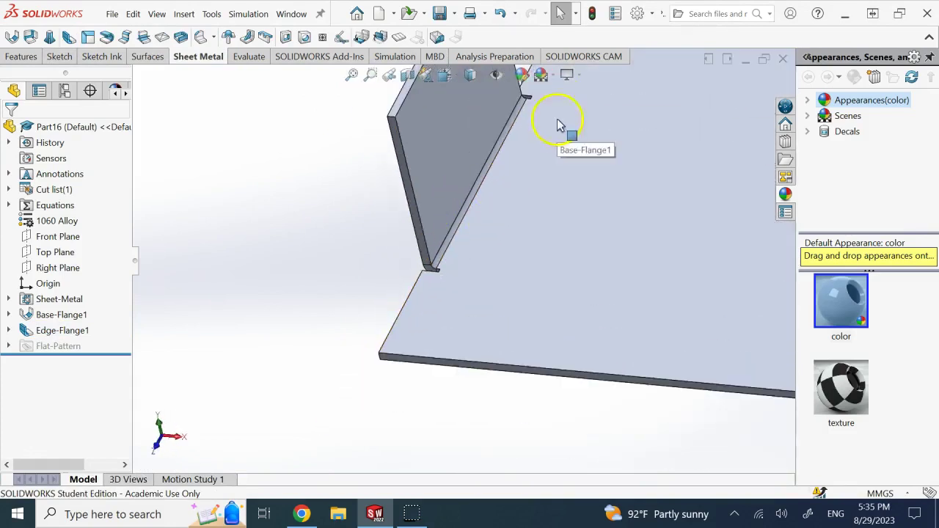
scroll(456, 194, "up", 3)
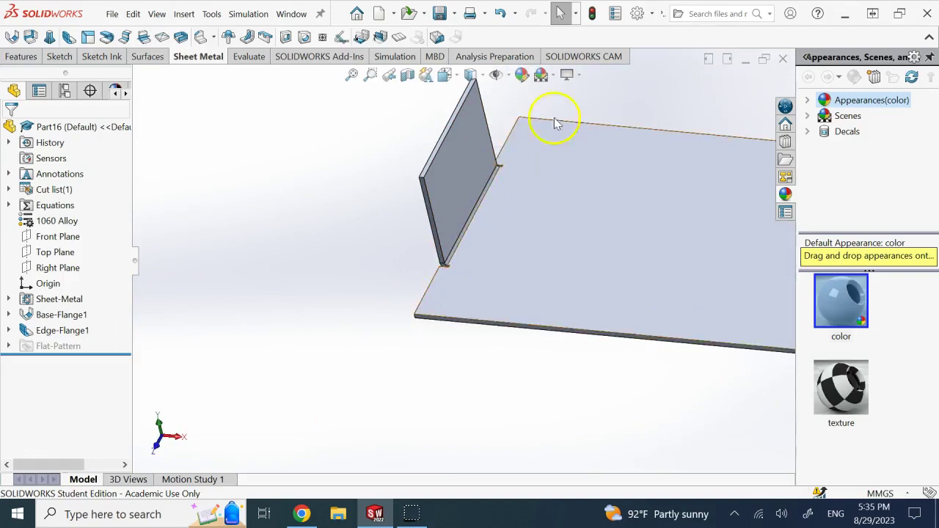
scroll(580, 337, "up", 4)
scroll(658, 253, "down", 1)
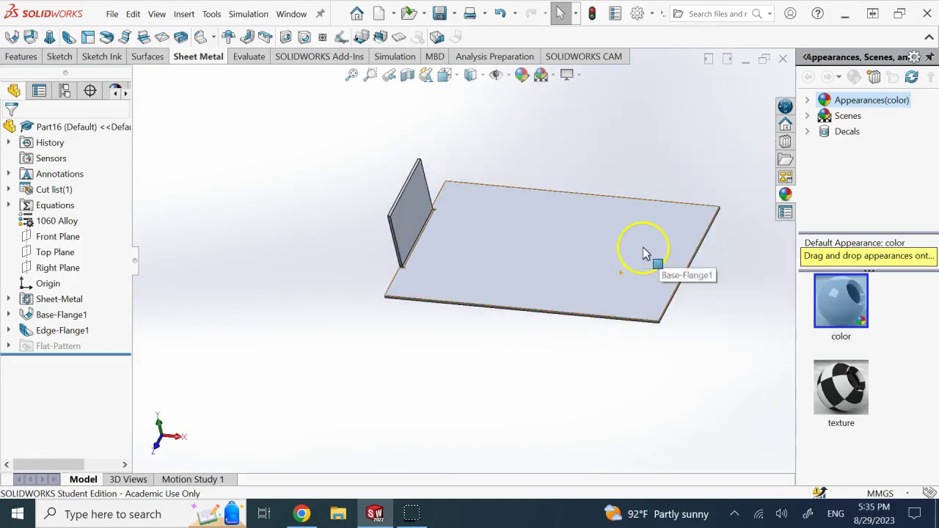
Step: Add a hem to the plate's short edge opposite the flange, pulling both ends of its width profile inward, the rear end about 30 mm
scroll(684, 262, "down", 3)
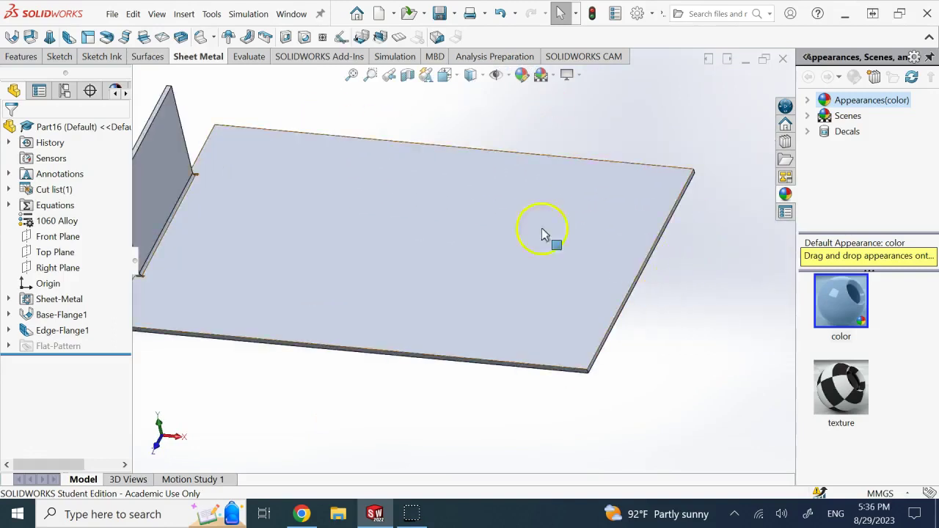
left_click(106, 36)
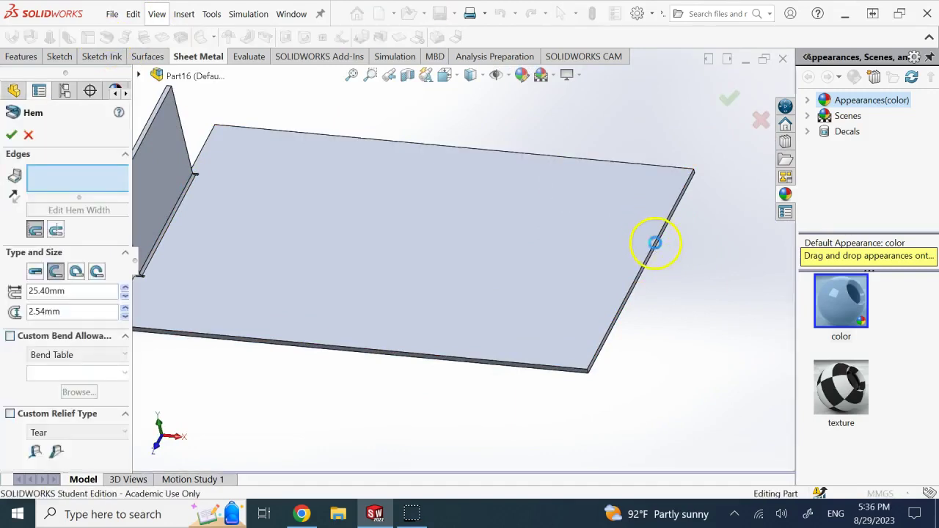
left_click(655, 243)
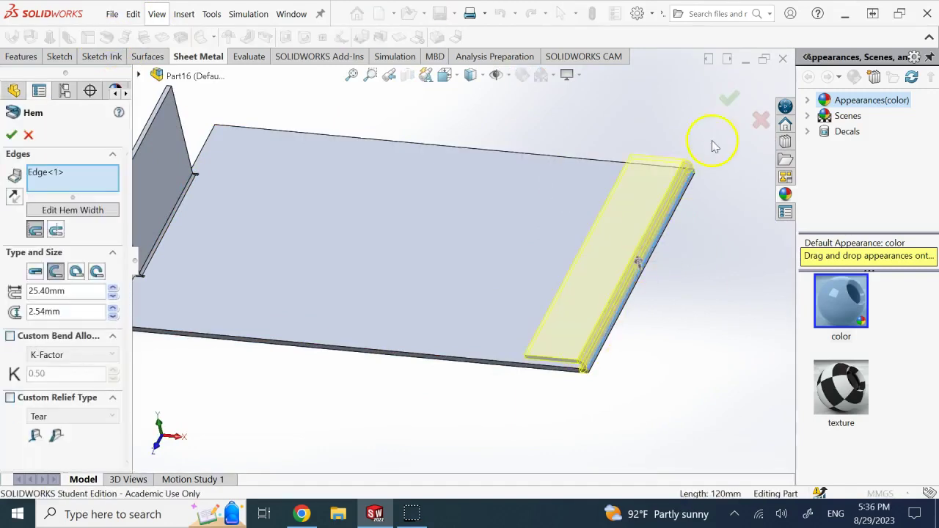
left_click(75, 217)
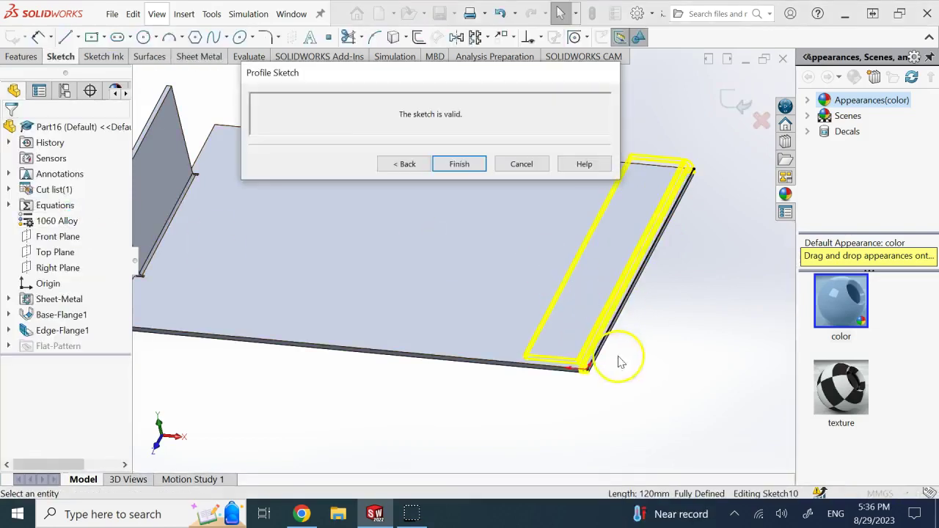
left_click(595, 361)
mouse_move(595, 361)
left_mouse_down()
mouse_move(624, 298)
mouse_move(616, 317)
left_mouse_up()
mouse_move(694, 176)
left_mouse_down()
mouse_move(670, 220)
mouse_move(662, 212)
left_mouse_up()
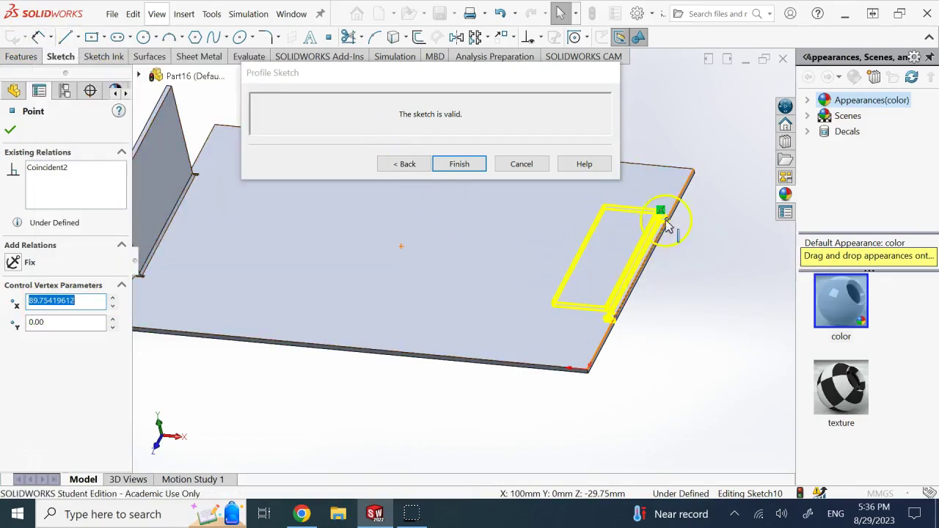
left_click(461, 164)
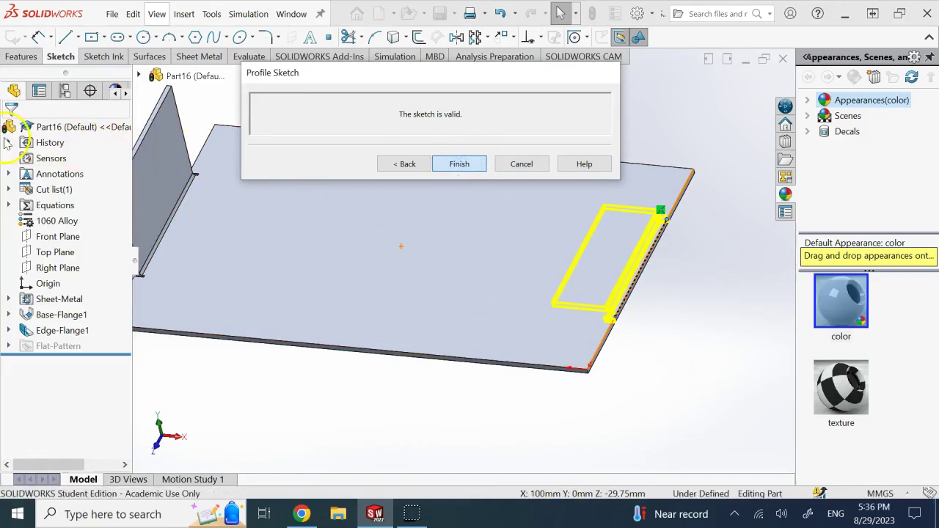
scroll(629, 268, "down", 5)
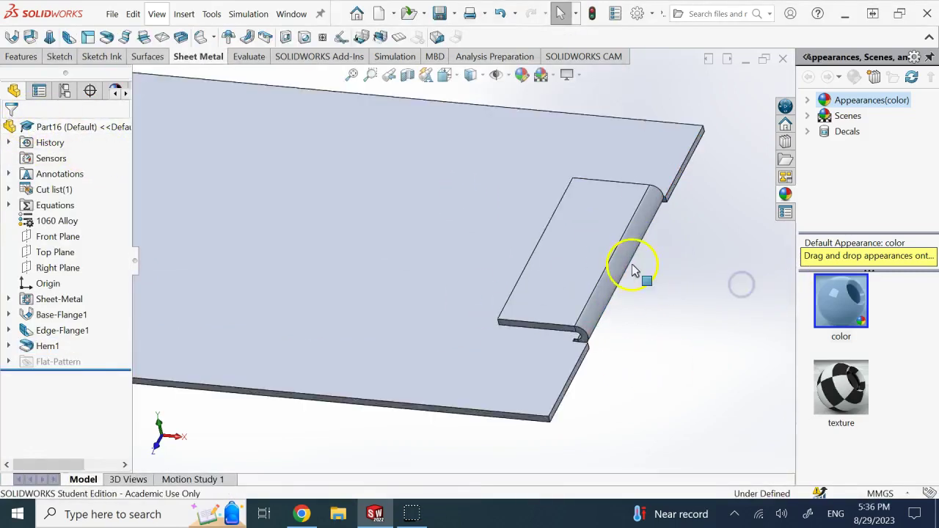
middle_click_drag(550, 377, 576, 476)
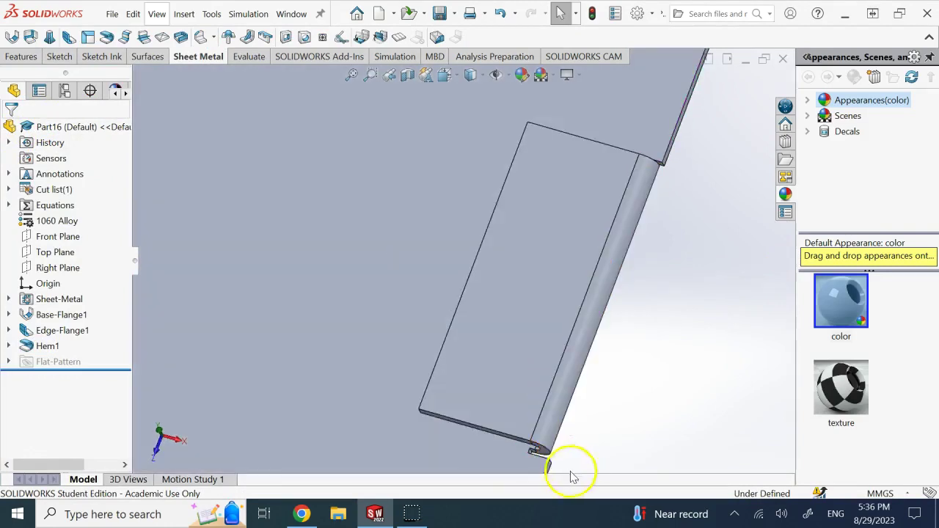
middle_click_drag(653, 165, 655, 218)
scroll(668, 253, "up", 3)
key("ctrl+7")
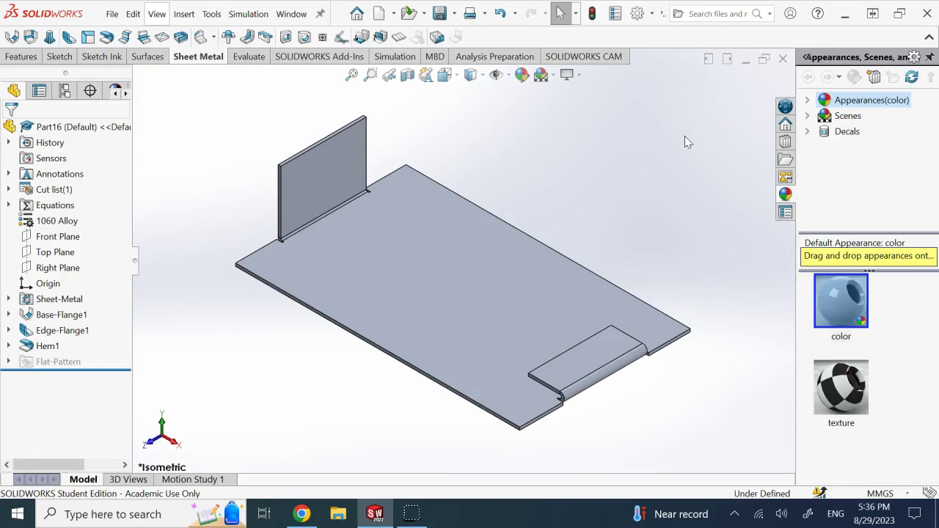
left_click(107, 38)
left_click(367, 262)
left_click(64, 453)
left_click(236, 157)
left_click(223, 121)
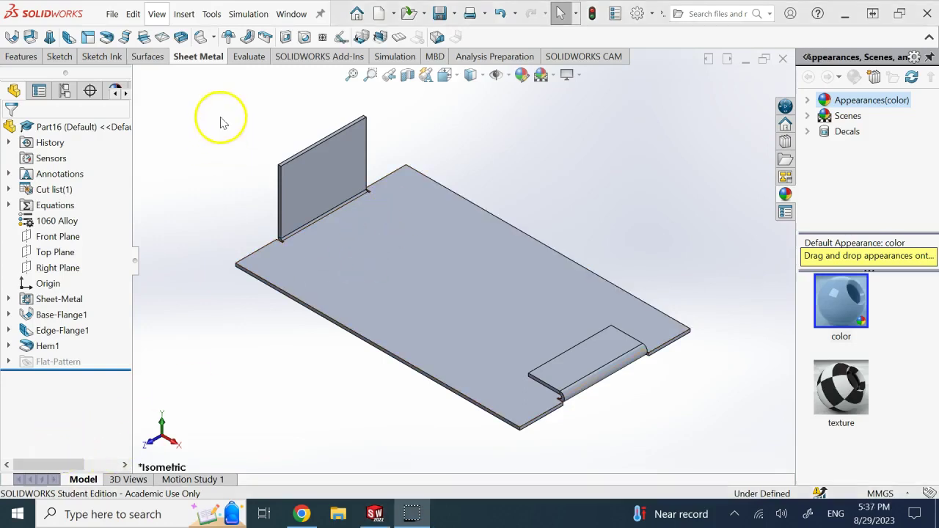
left_click(213, 38)
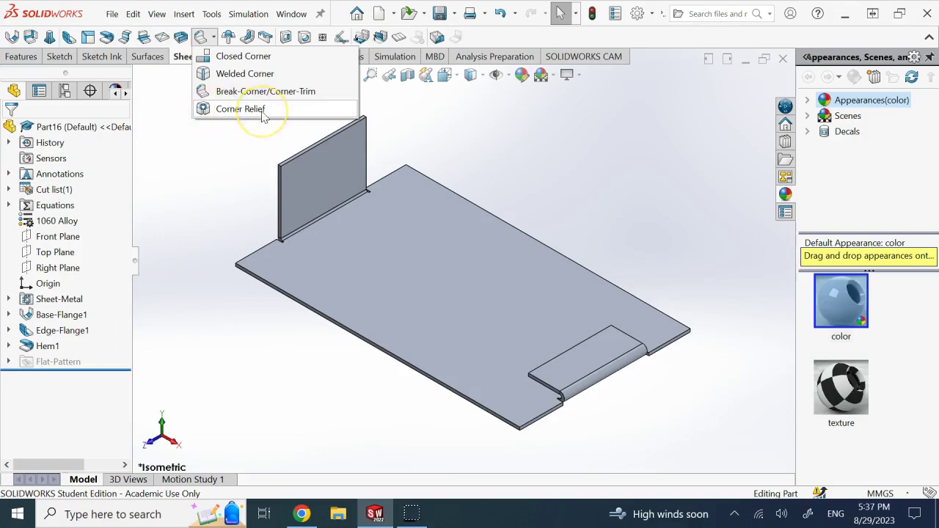
left_click(252, 56)
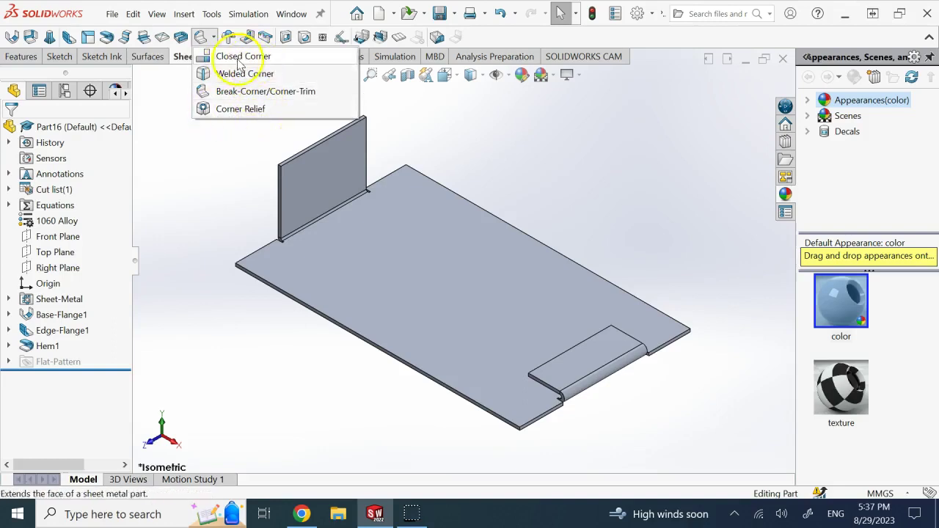
left_click(635, 179)
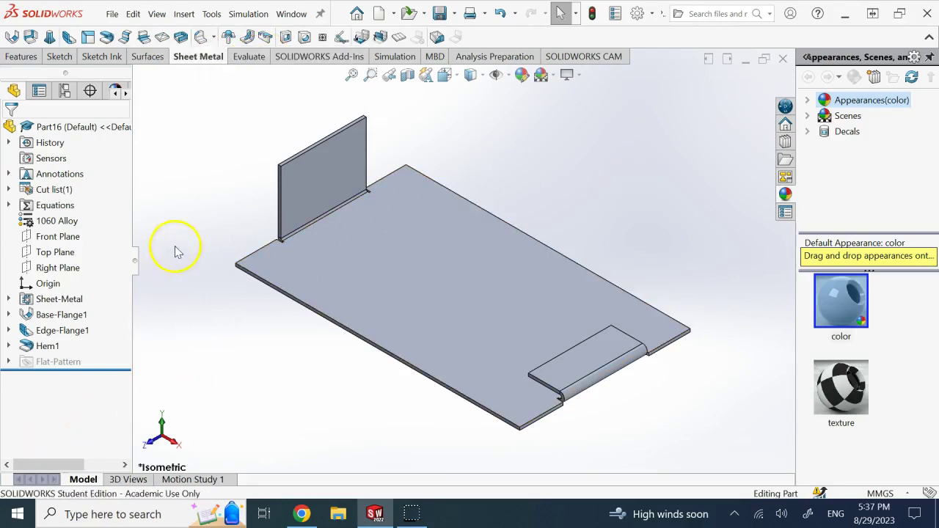
Step: Delete the hem from the plate
right_click(66, 346)
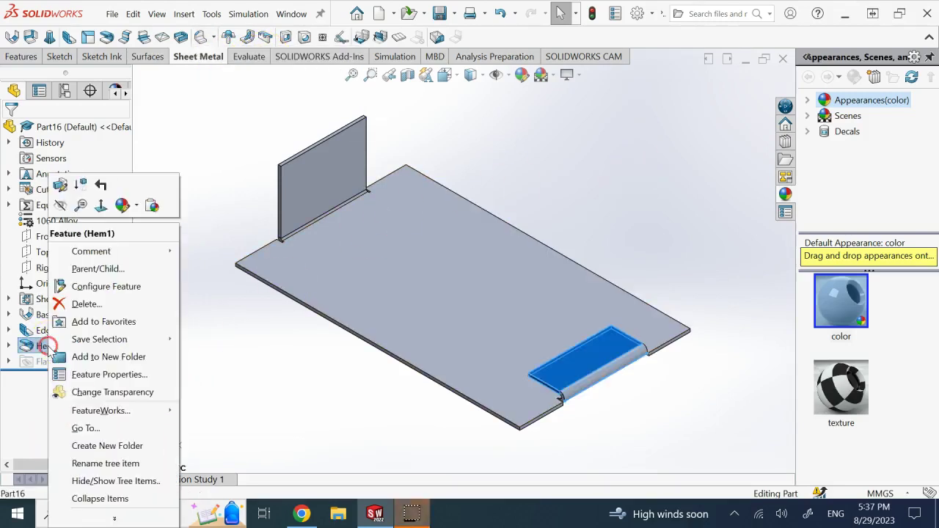
left_click(86, 299)
left_click(557, 96)
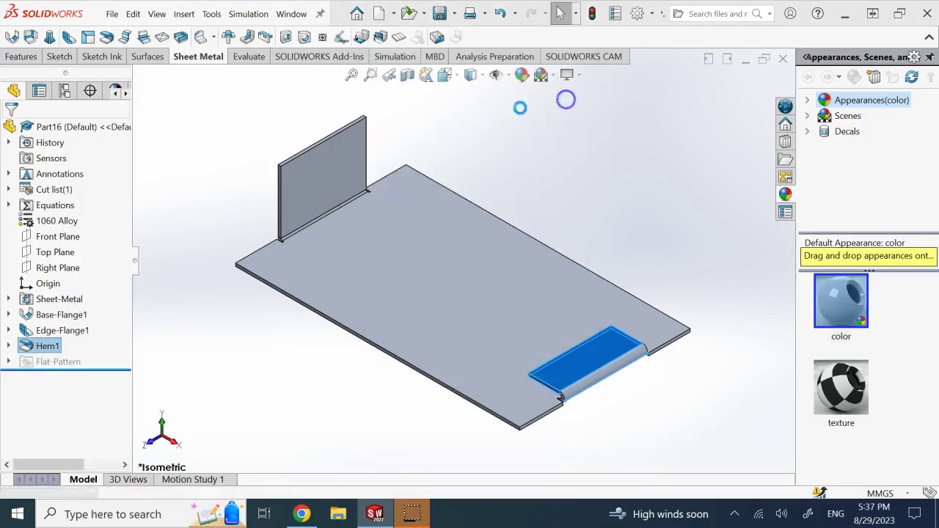
Step: Delete the edge flange along with its dependent sketch and bend, keeping only the flat base plate
left_click(258, 218)
right_click(58, 330)
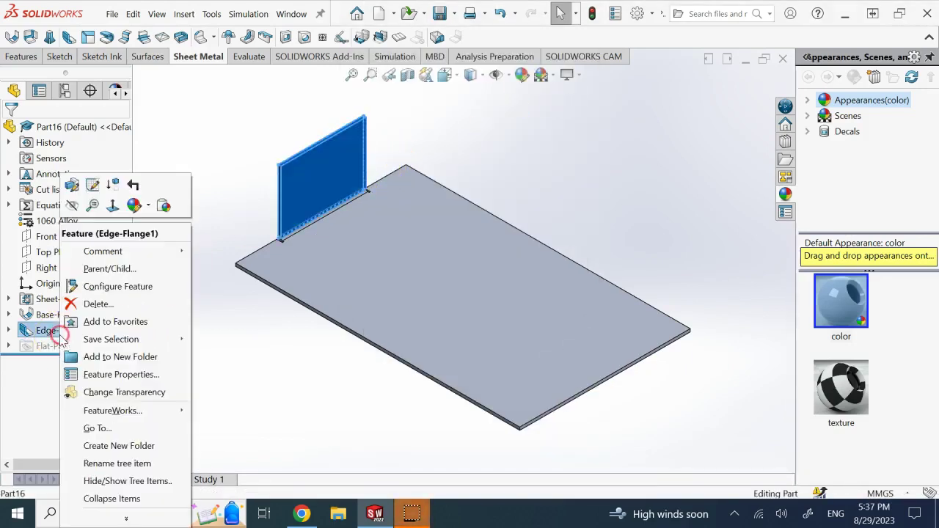
left_click(83, 321)
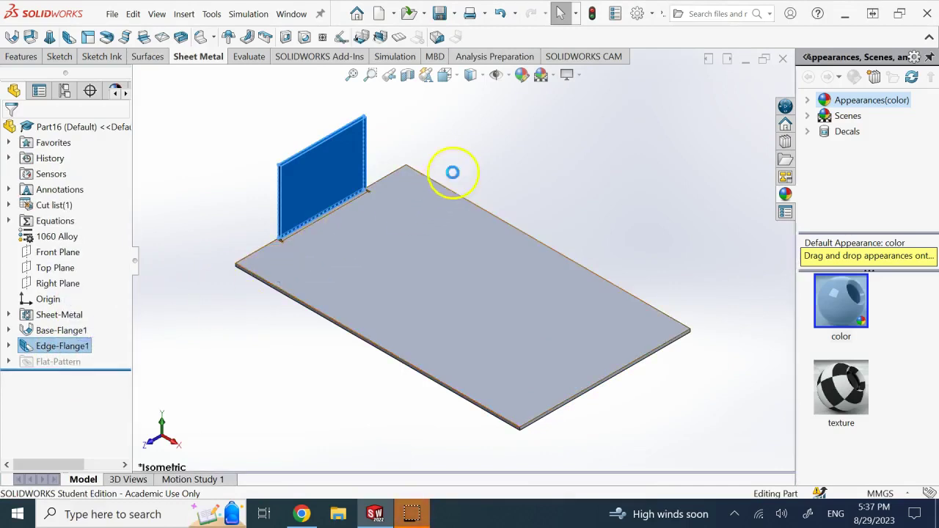
right_click(57, 346)
left_click(77, 306)
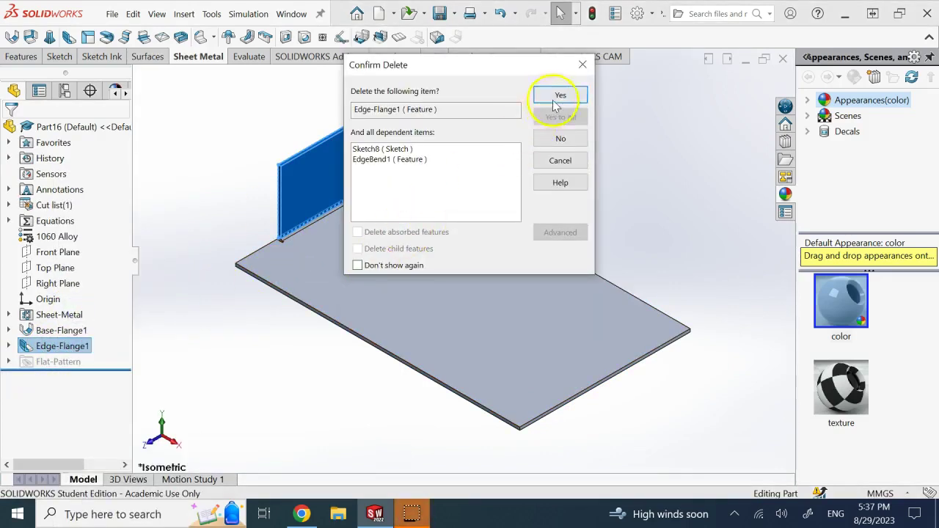
left_click(555, 95)
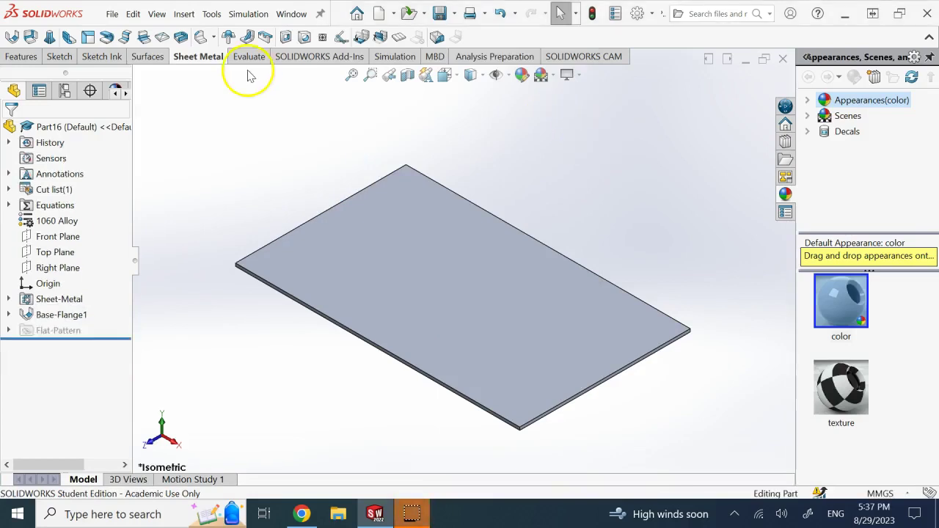
Step: Start an upward edge flange on the plate's rear-left short edge with a flange length of 40 mm
left_click(68, 38)
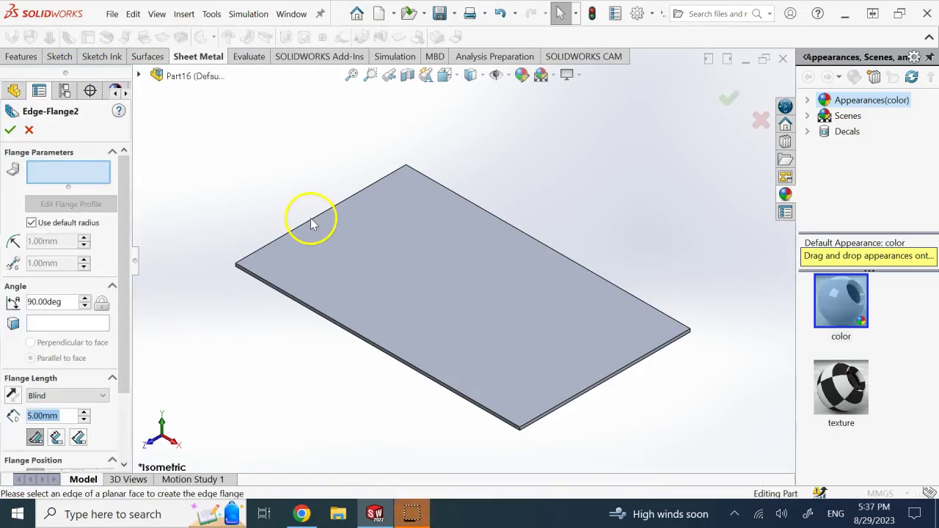
left_click(306, 218)
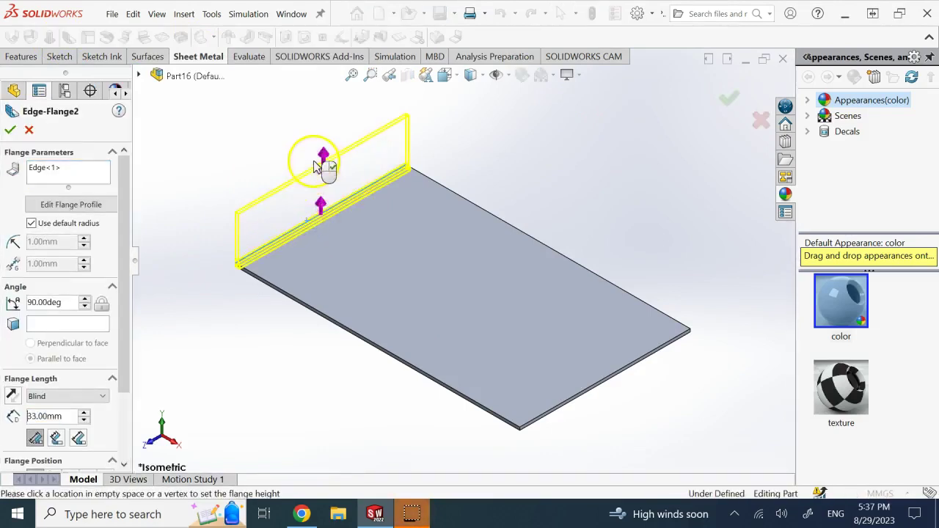
left_click(244, 207)
left_click(65, 419)
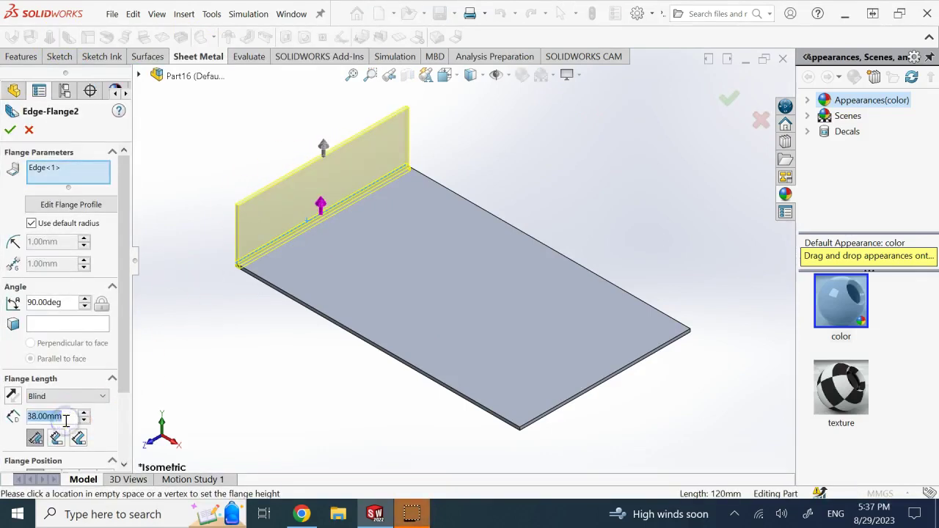
type("40")
key("Return")
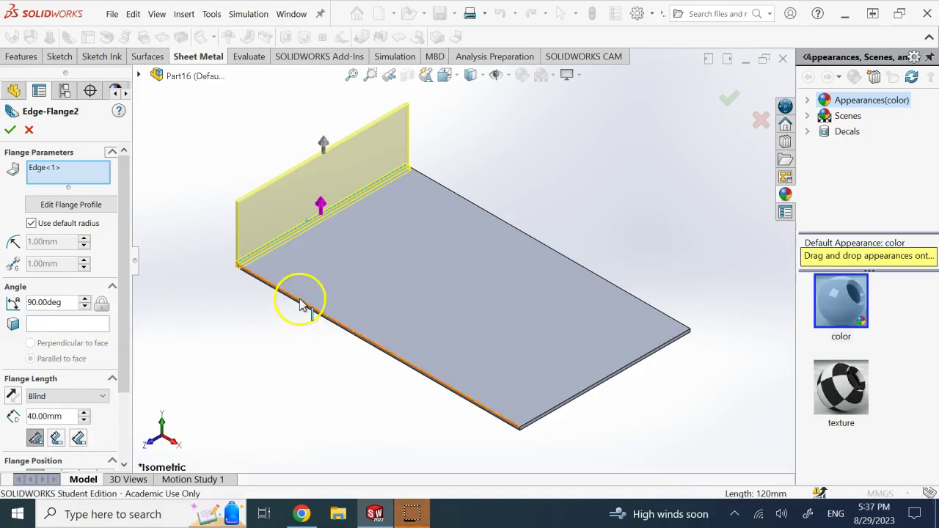
Step: Add the plate's two long edges and the remaining short edge to the flange and finish the feature
left_click(300, 304)
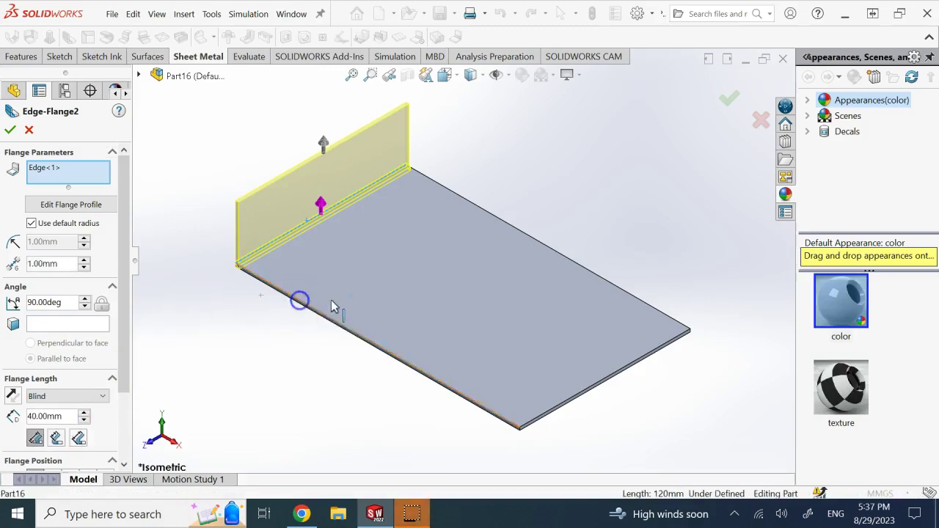
left_click(545, 248)
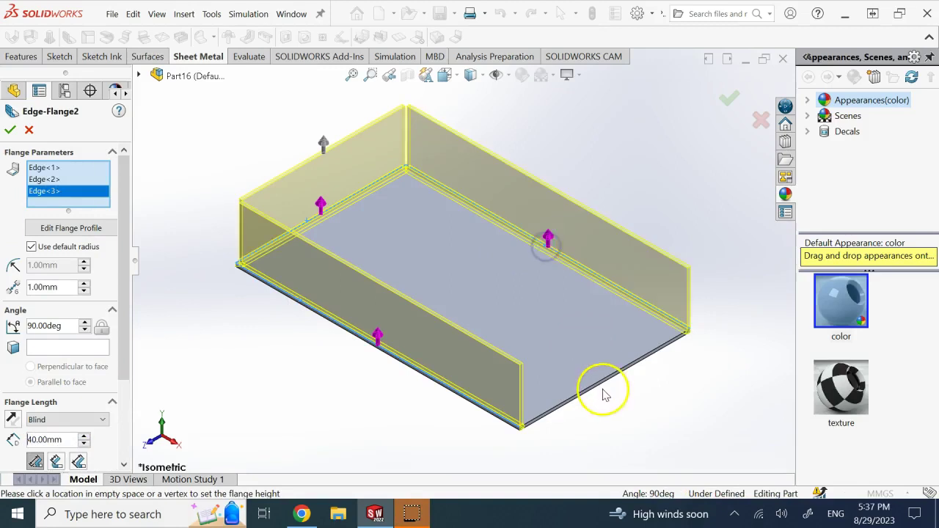
left_click(595, 387)
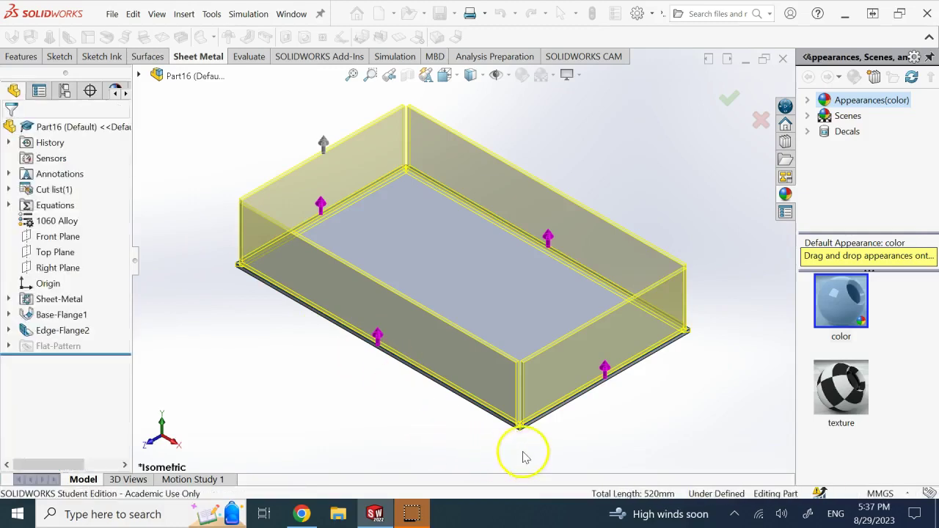
Step: Examine the gaps and bends at the corners where the four edge flanges meet
scroll(524, 440, "down", 8)
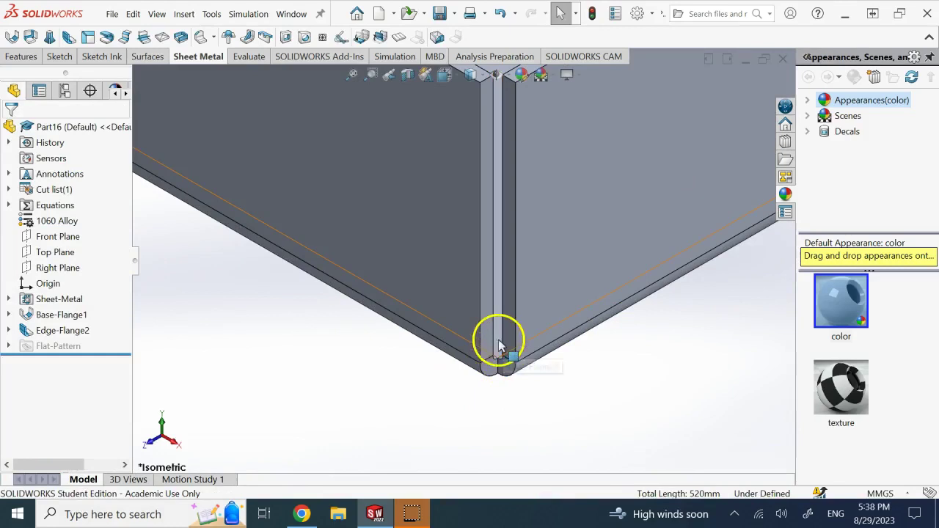
scroll(498, 165, "up", 6)
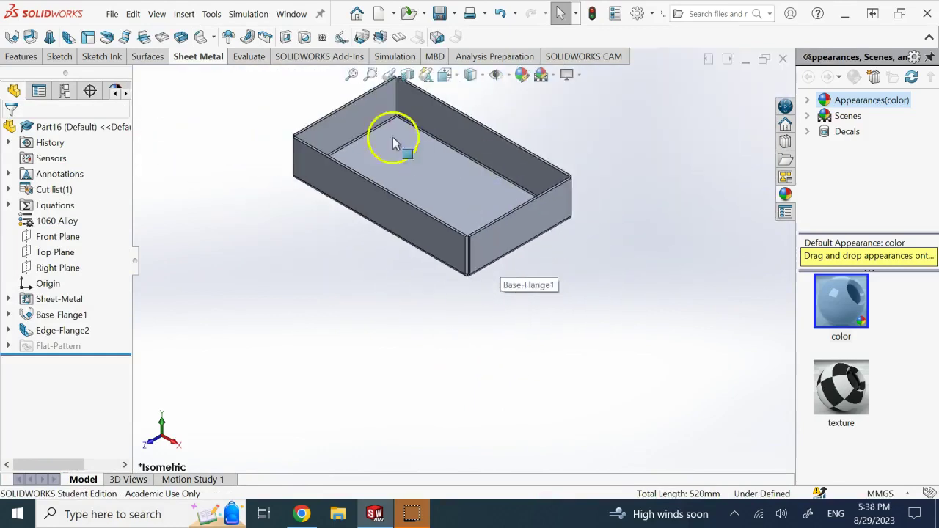
scroll(308, 158, "down", 4)
left_click(287, 174)
middle_click_drag(287, 174, 318, 176)
scroll(343, 169, "down", 5)
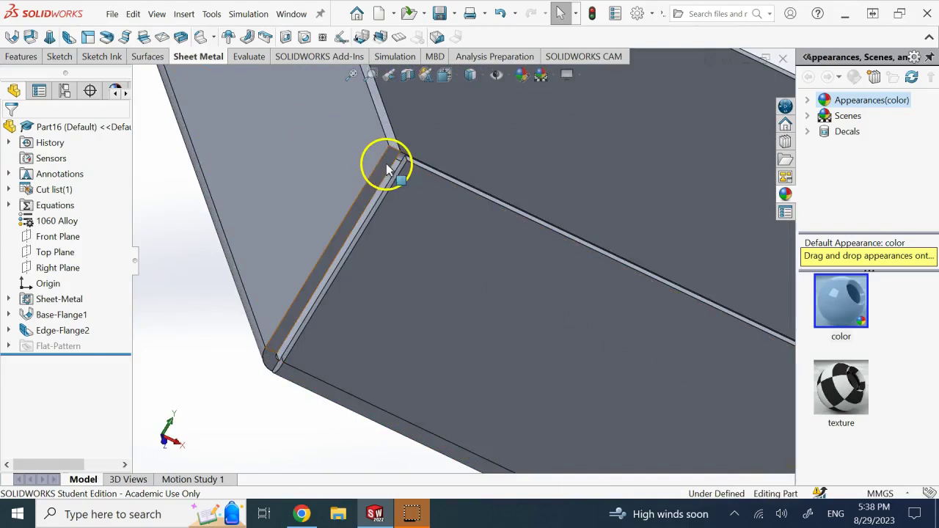
scroll(199, 251, "up", 6)
middle_click_drag(199, 251, 592, 431)
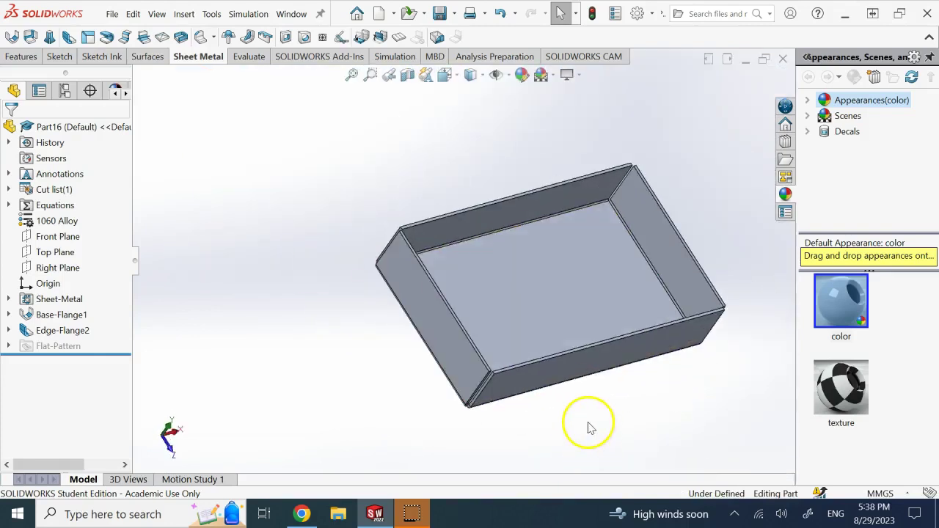
key("ctrl+7")
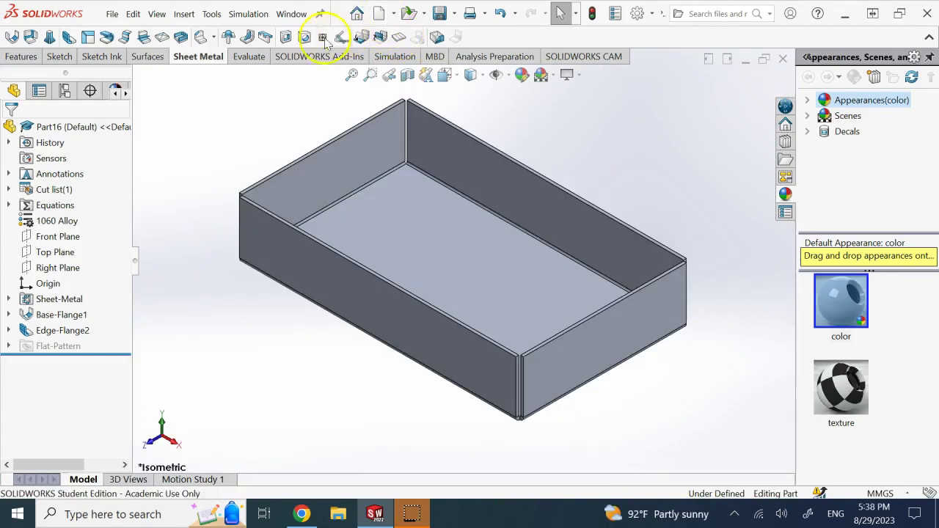
Step: Close the tray's front corner between the long and short flanges with an overlap Closed Corner, 0.20 mm gap and ratio 1
left_click(213, 36)
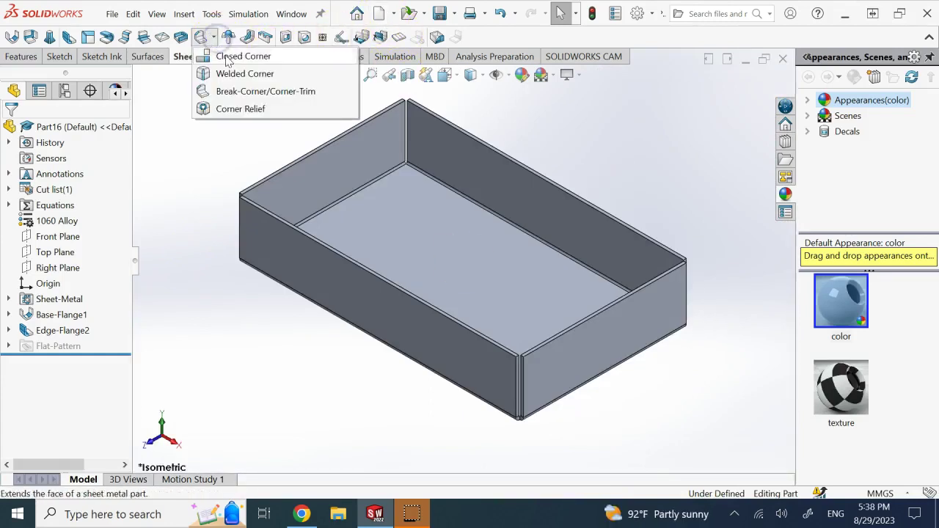
left_click(227, 59)
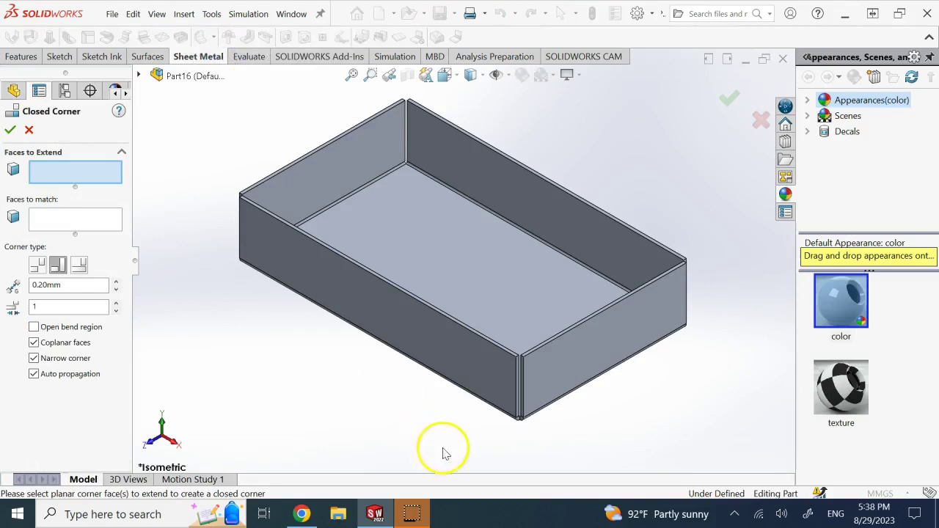
scroll(549, 396, "down", 5)
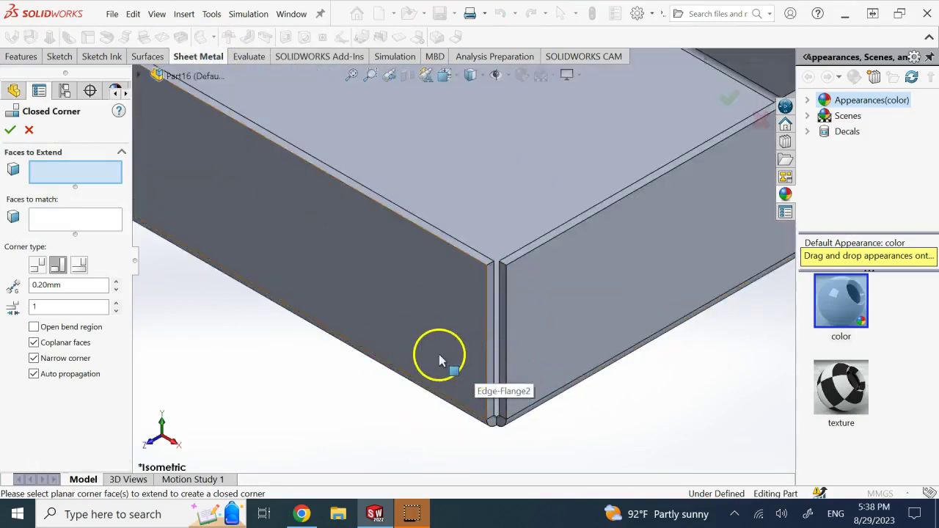
scroll(465, 394, "down", 2)
left_click(518, 299)
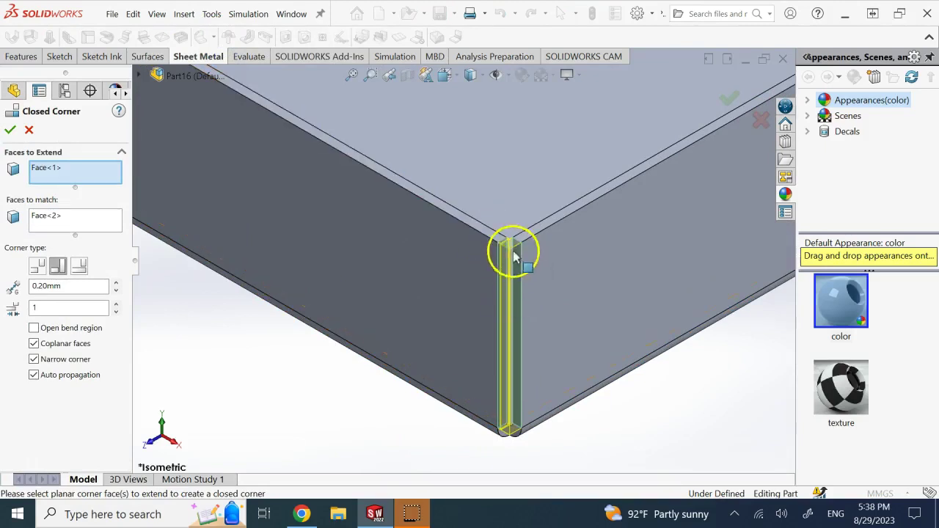
scroll(523, 255, "up", 3)
scroll(533, 271, "down", 5)
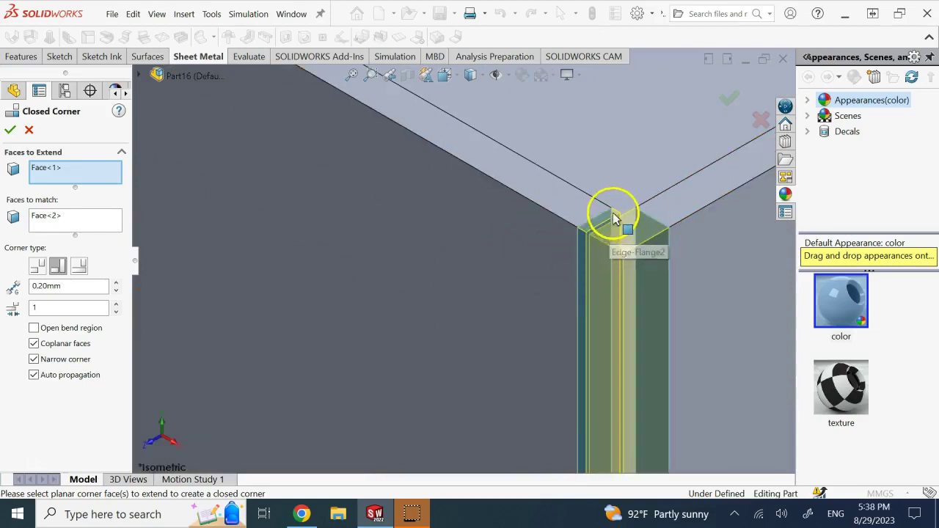
left_click(11, 130)
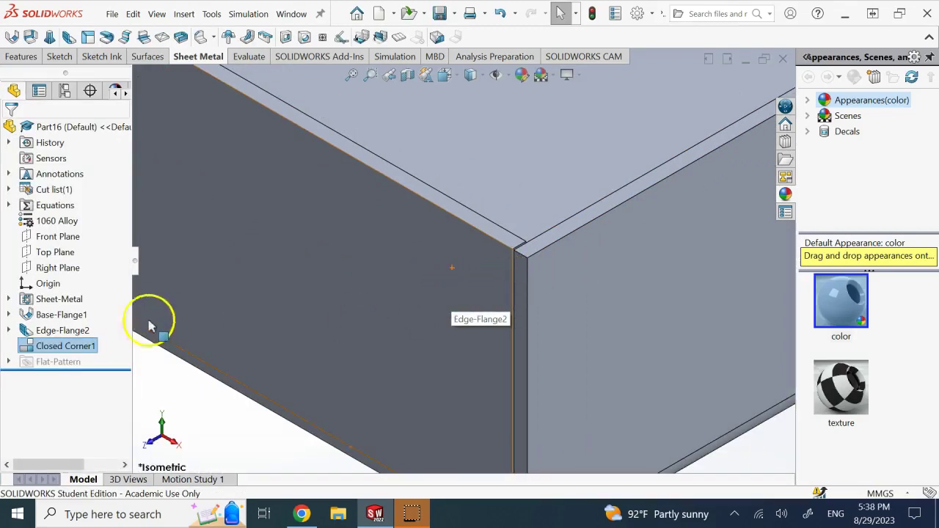
Step: Try to change the front closed corner's gap distance to 0.10 mm
left_click(74, 347)
left_click(44, 346)
left_click(60, 302)
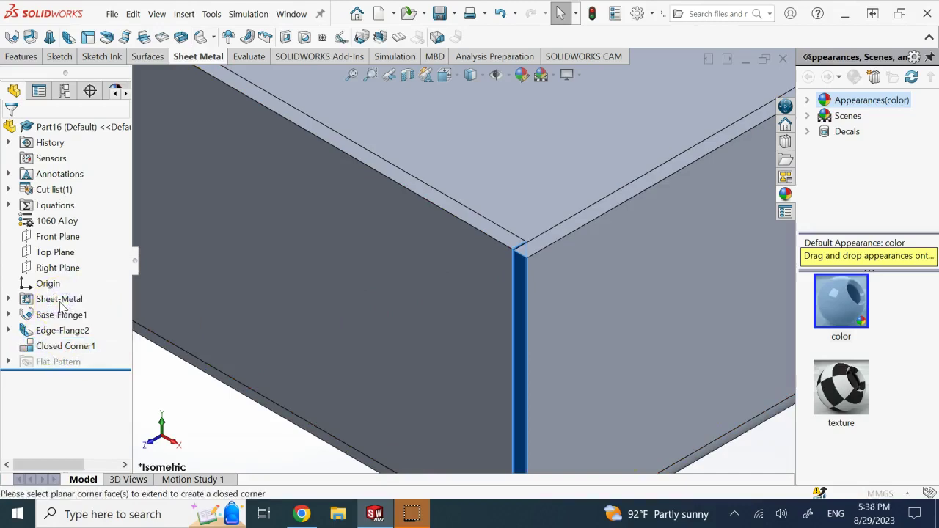
left_click(46, 286)
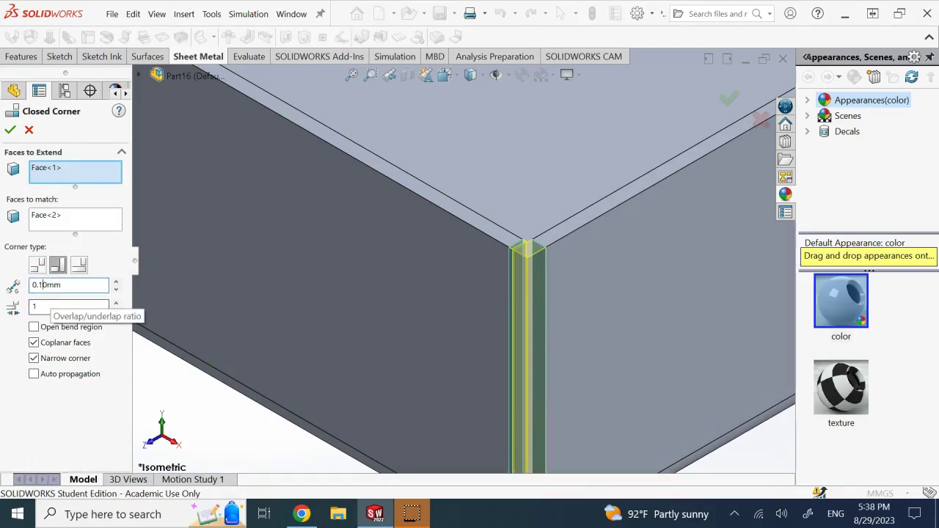
left_click(10, 131)
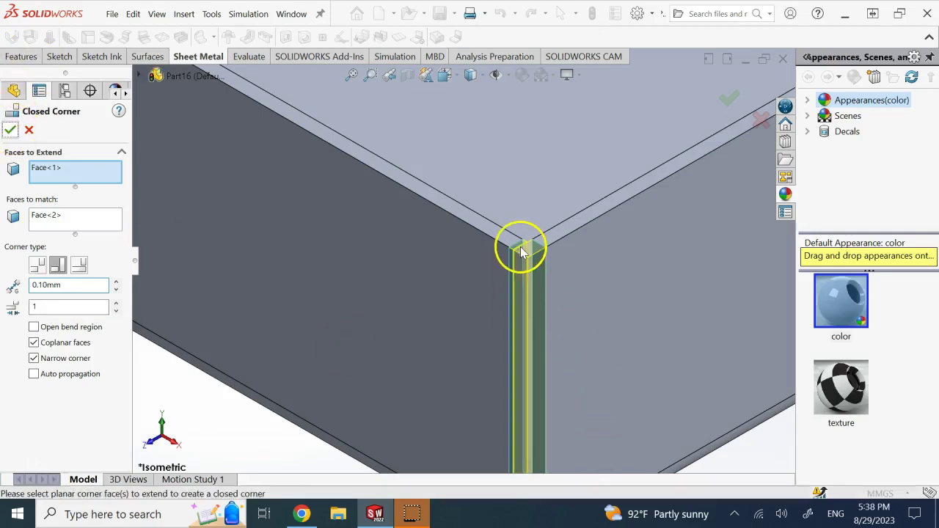
scroll(519, 254, "down", 5)
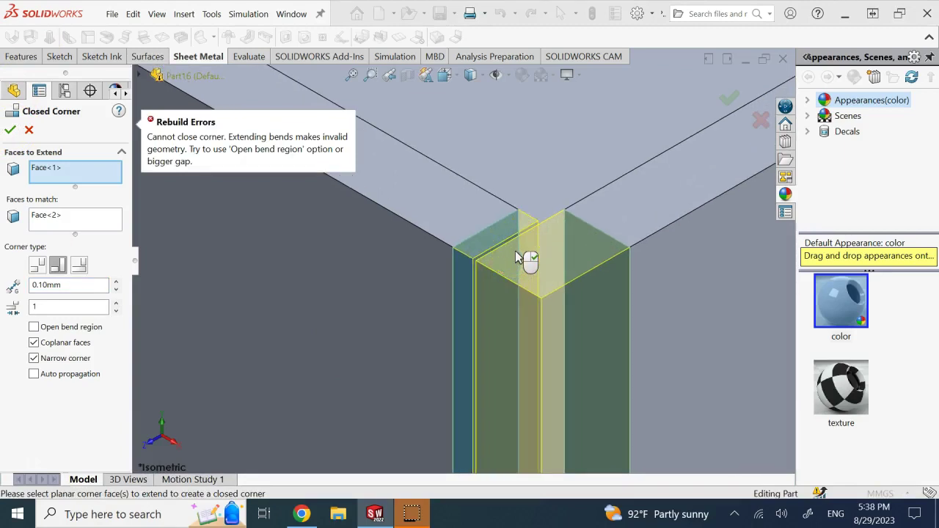
left_click(522, 247)
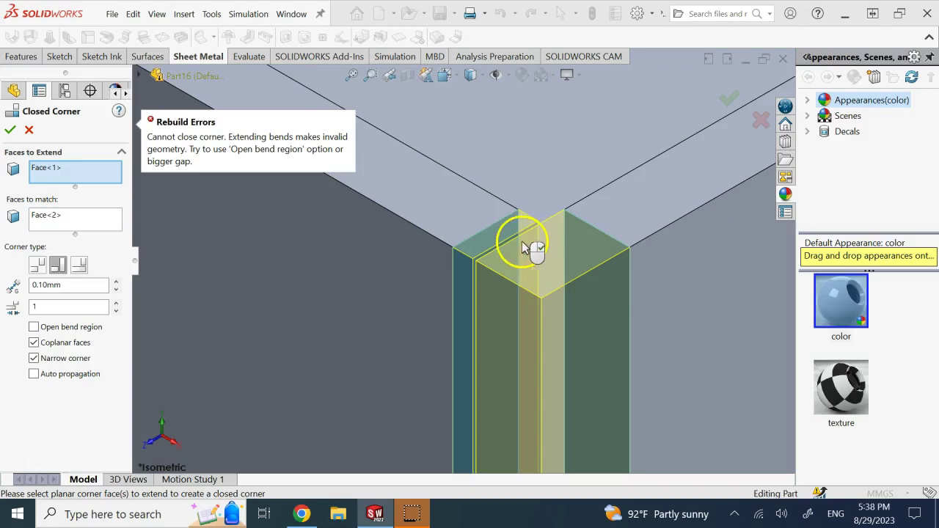
Step: Set the front closed corner's gap distance to 0.20 mm and accept the feature edit
left_click(44, 285)
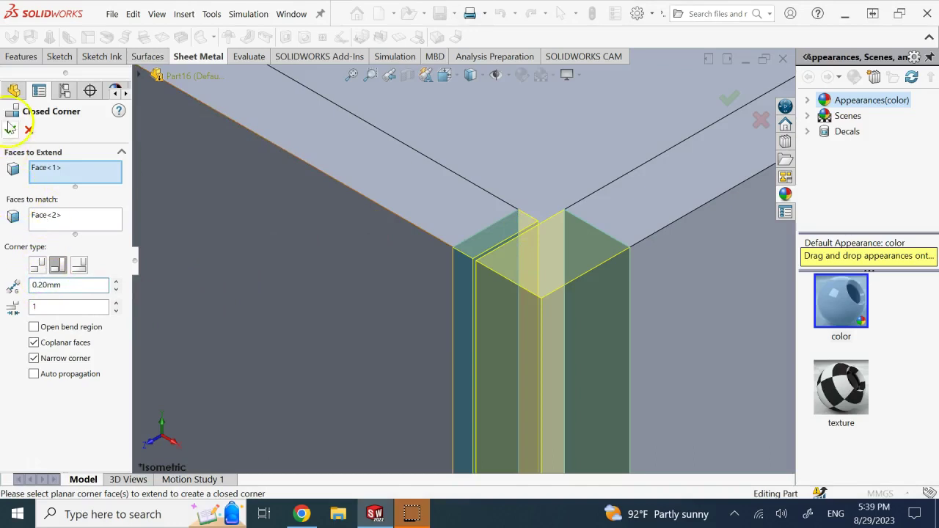
left_click(10, 125)
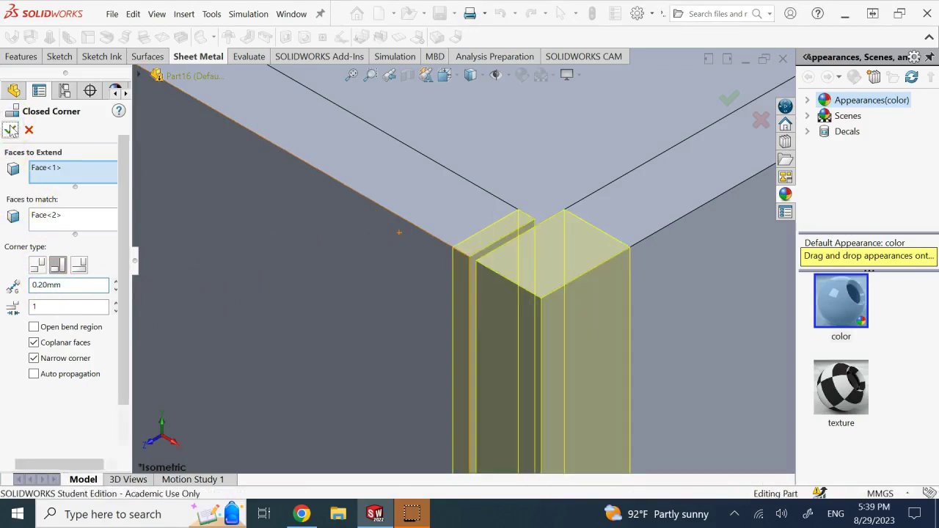
scroll(562, 369, "up", 5)
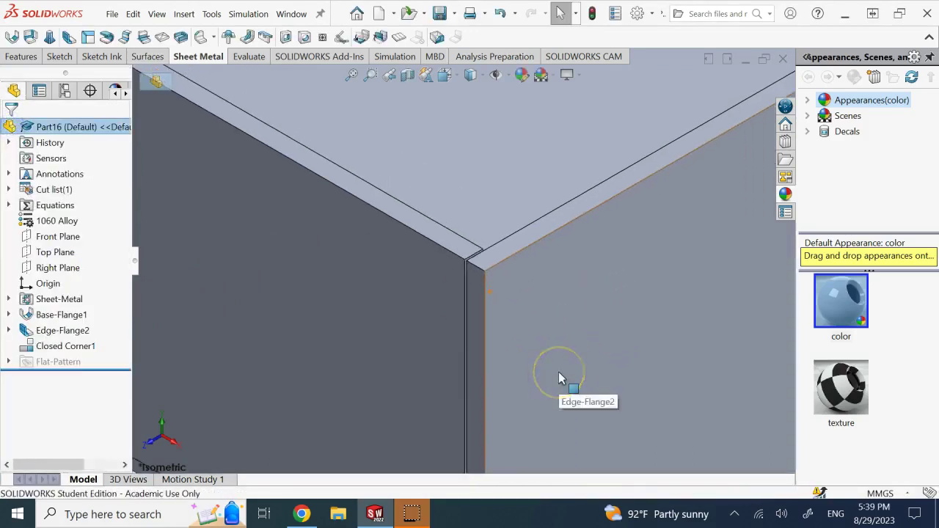
Step: Close the corner at the other end of the front-right short flange with an overlap Closed Corner and a 0.20 mm gap
left_click(584, 361)
left_click(738, 241)
middle_click_drag(738, 240, 740, 236)
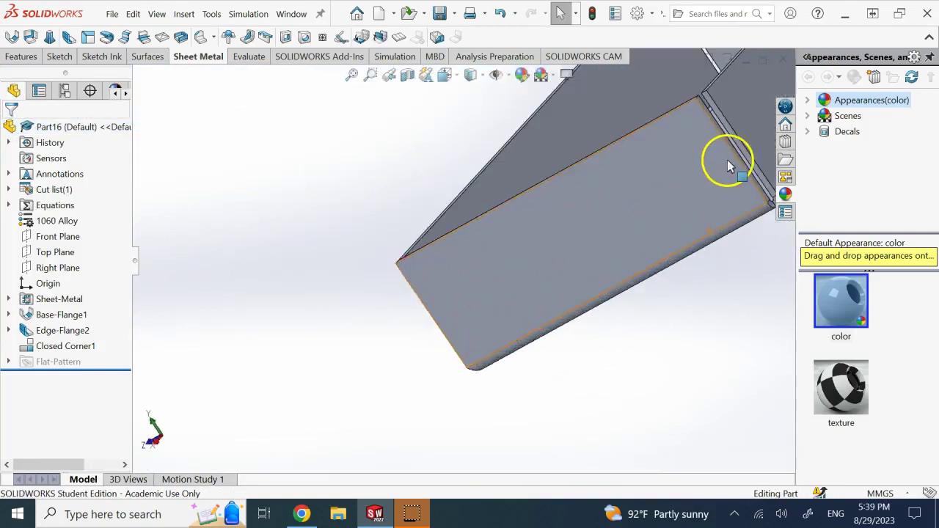
scroll(727, 159, "down", 4)
left_click(212, 37)
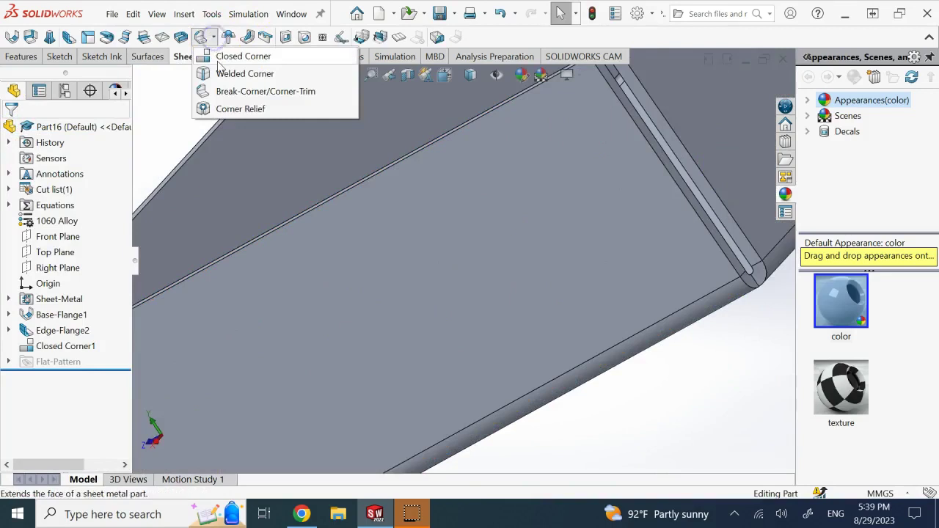
left_click(218, 58)
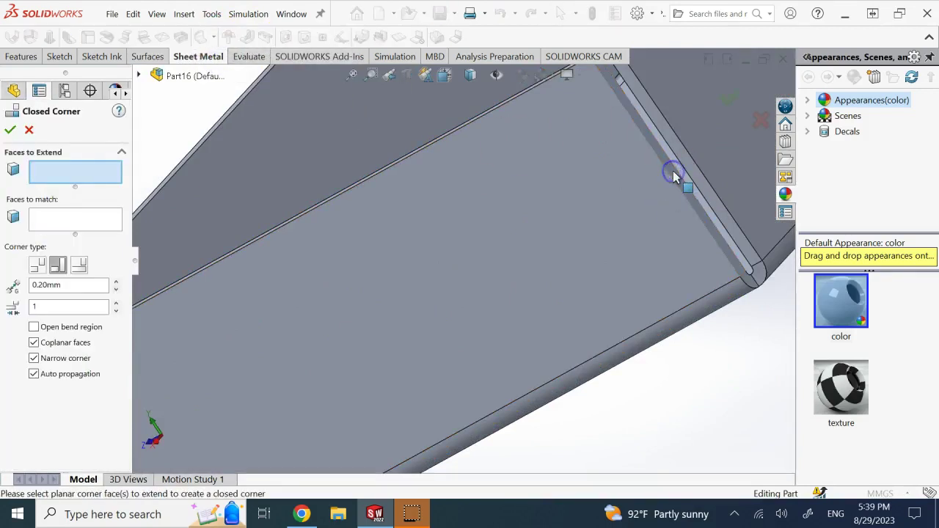
left_click(675, 177)
middle_click_drag(741, 357, 503, 154)
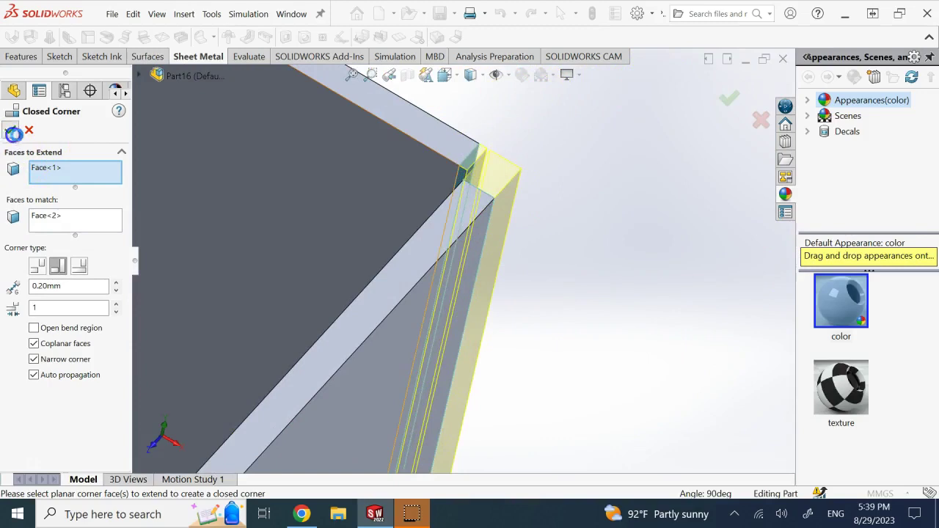
left_click(13, 132)
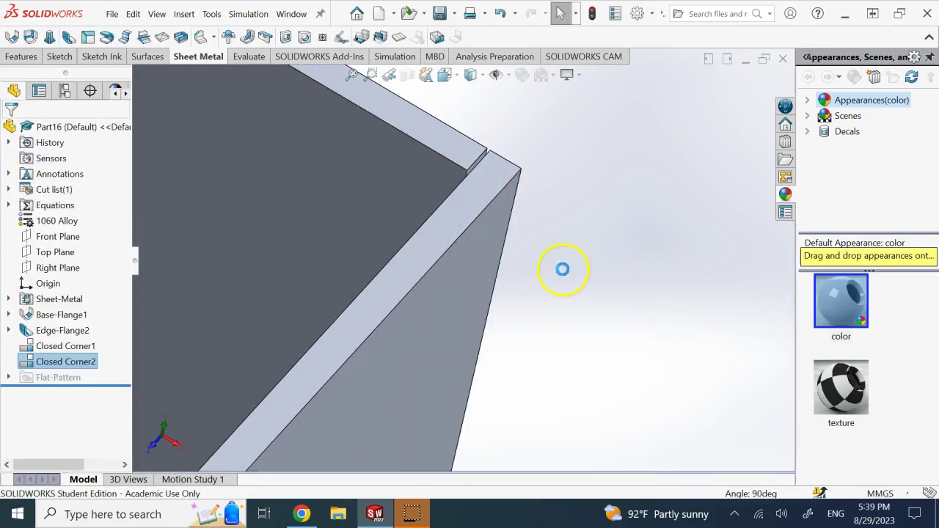
Step: Examine the gap and overlap at the tray's front closed corner in isometric view
key("ctrl+7")
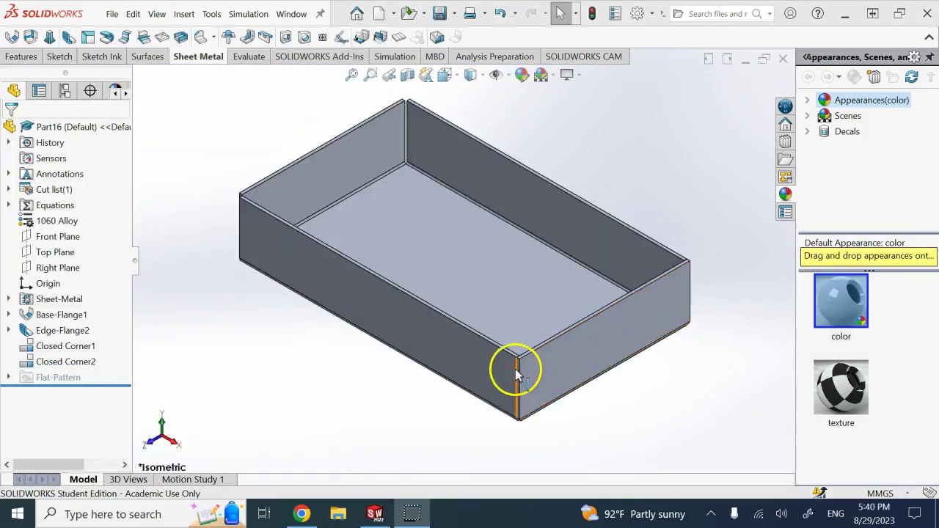
scroll(515, 368, "down", 3)
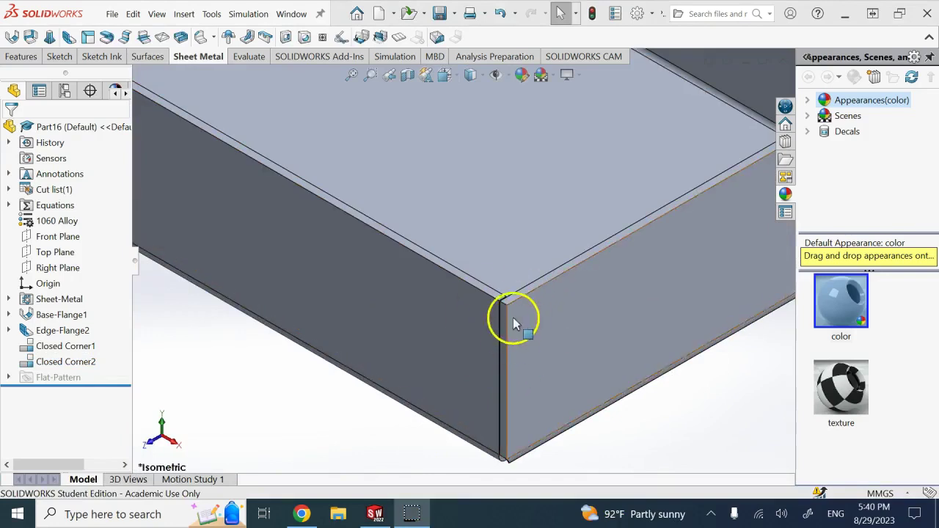
scroll(505, 311, "down", 2)
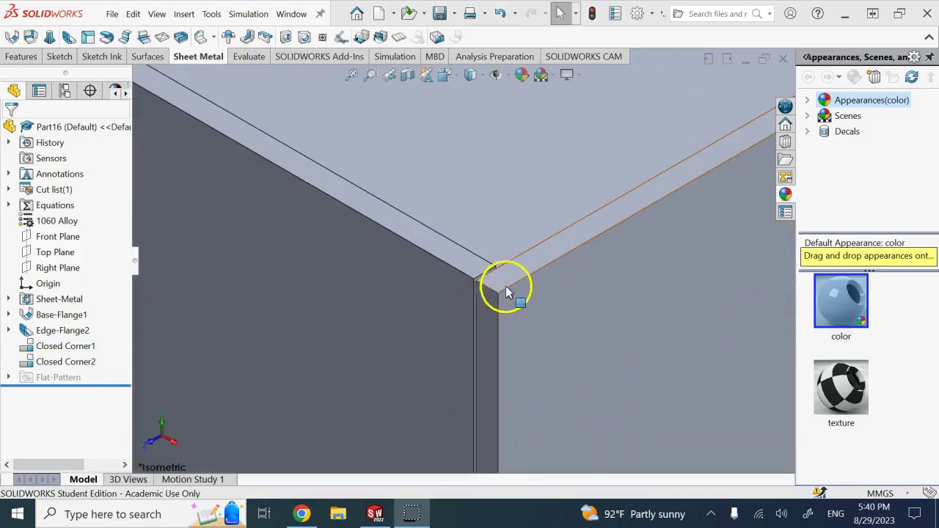
scroll(475, 282, "down", 2)
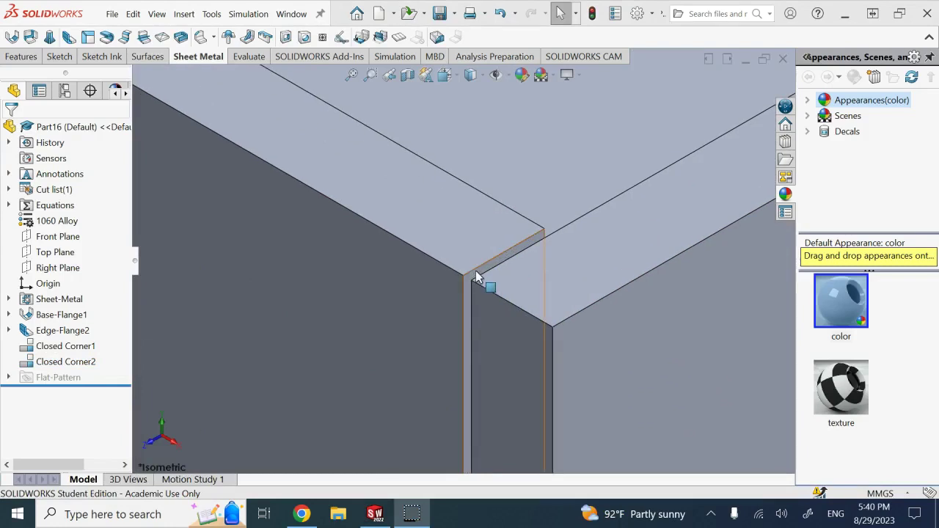
scroll(475, 277, "up", 5)
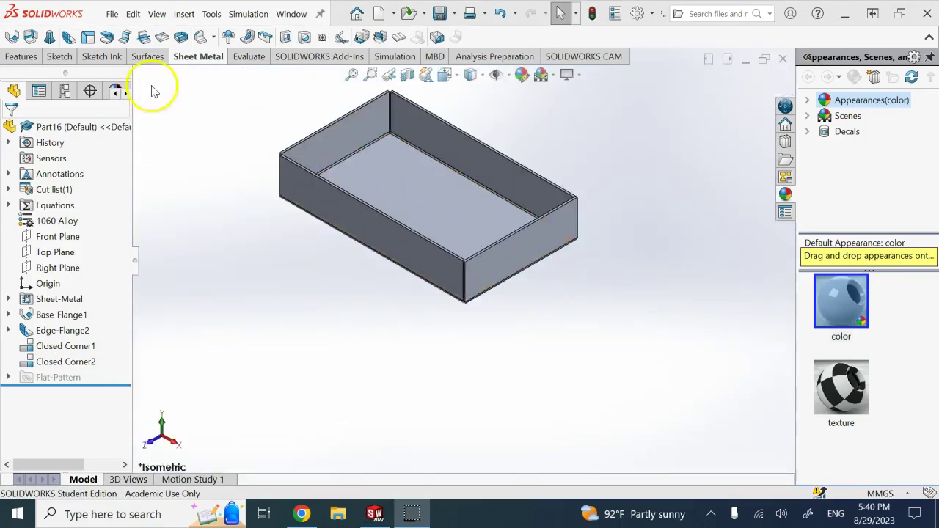
Step: Weld the open corner between the front long flange and the rear-left short flange with a 1.00 mm fillet and weld texture
left_click(227, 137)
key("Right")
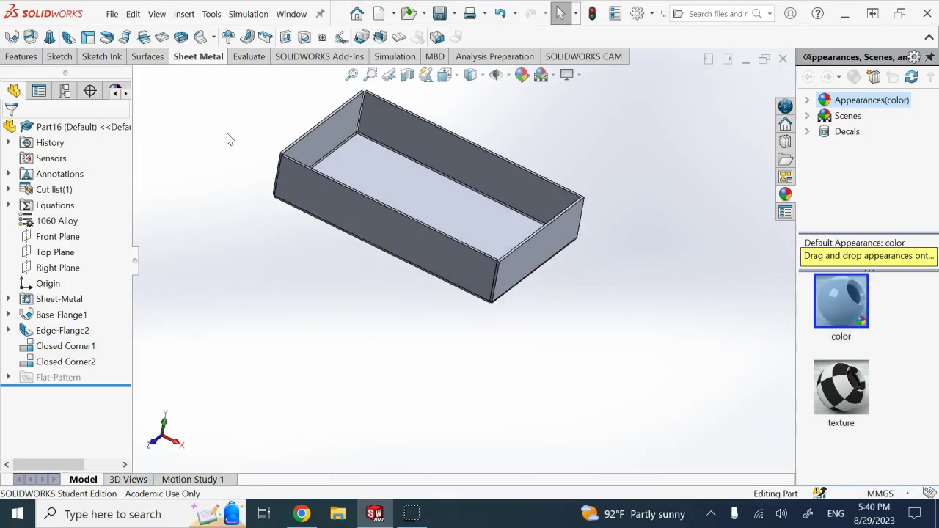
key("Right")
key("Right")
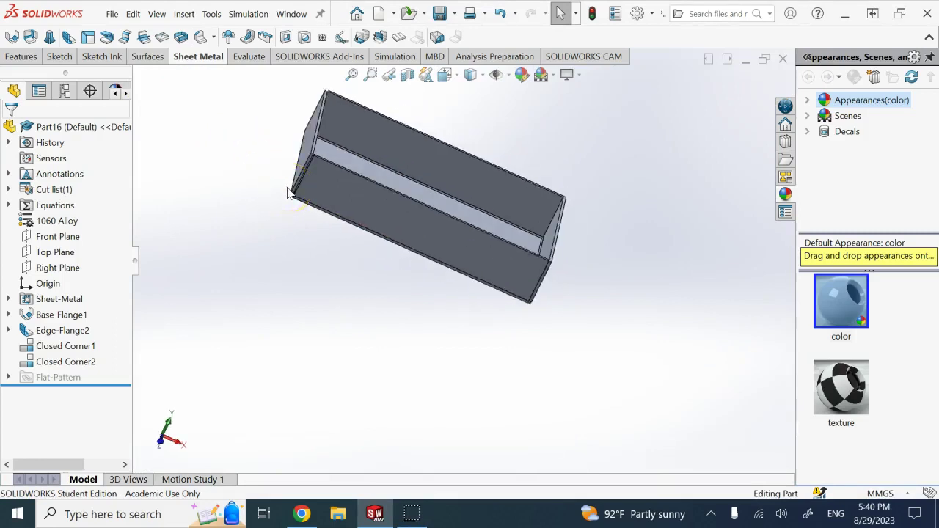
key("Right")
key("Down")
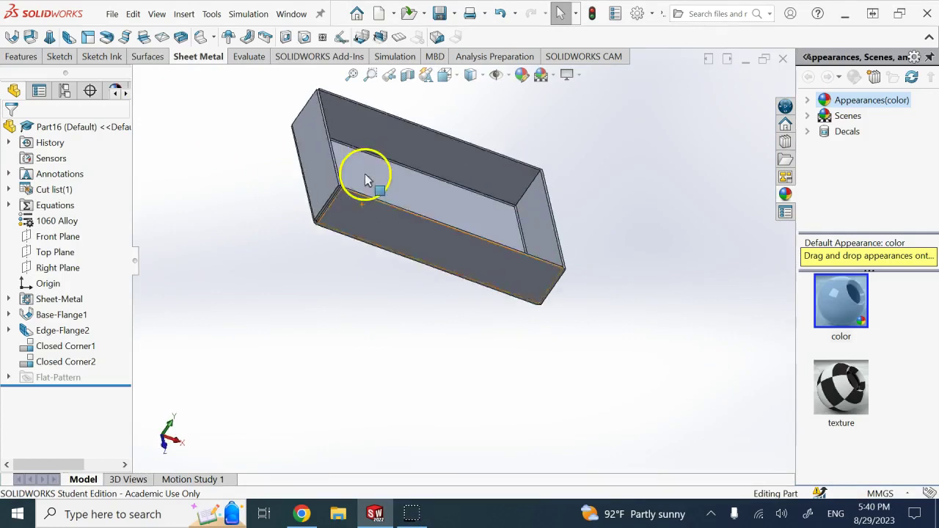
key("Down")
scroll(305, 219, "down", 3)
scroll(346, 205, "down", 4)
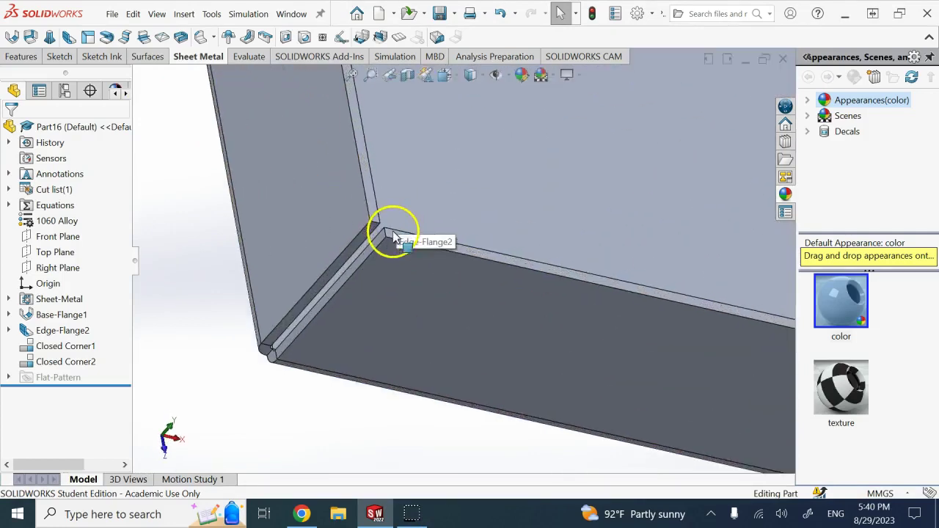
left_click(212, 38)
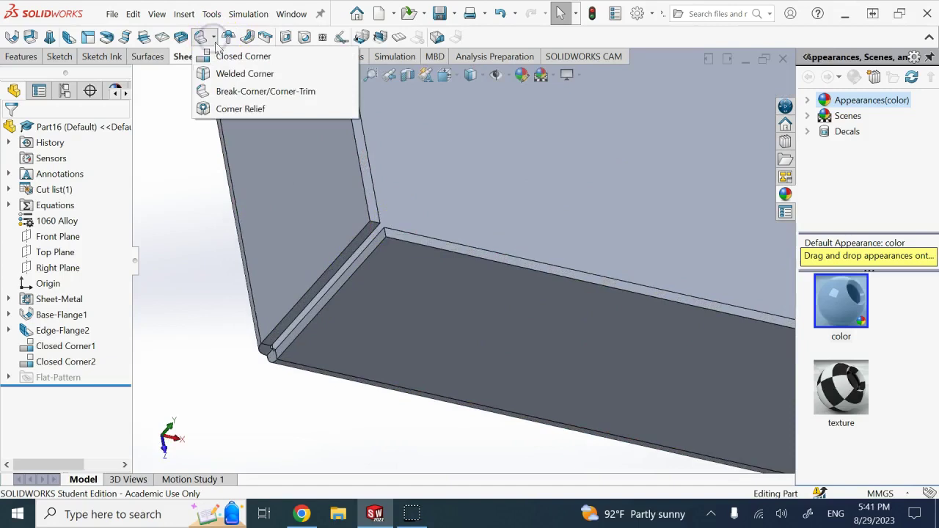
left_click(242, 74)
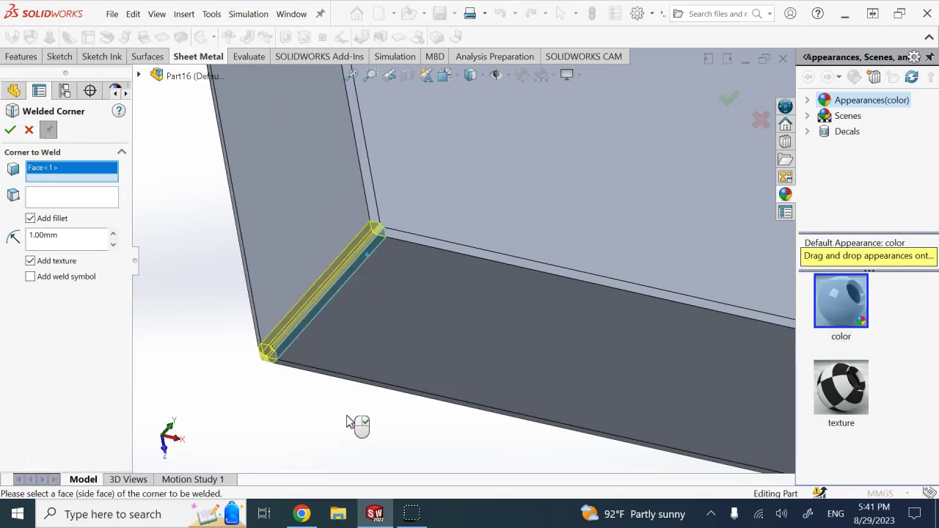
scroll(387, 289, "down", 5)
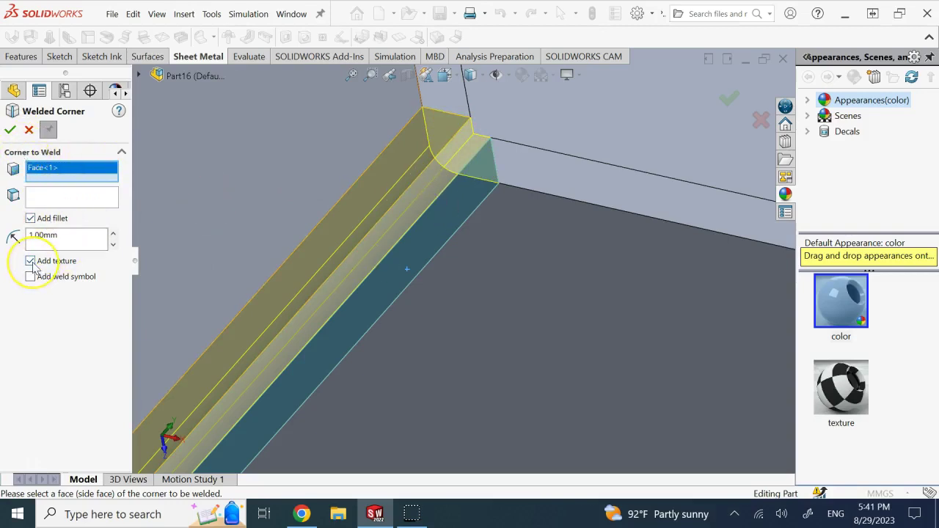
left_click(285, 218)
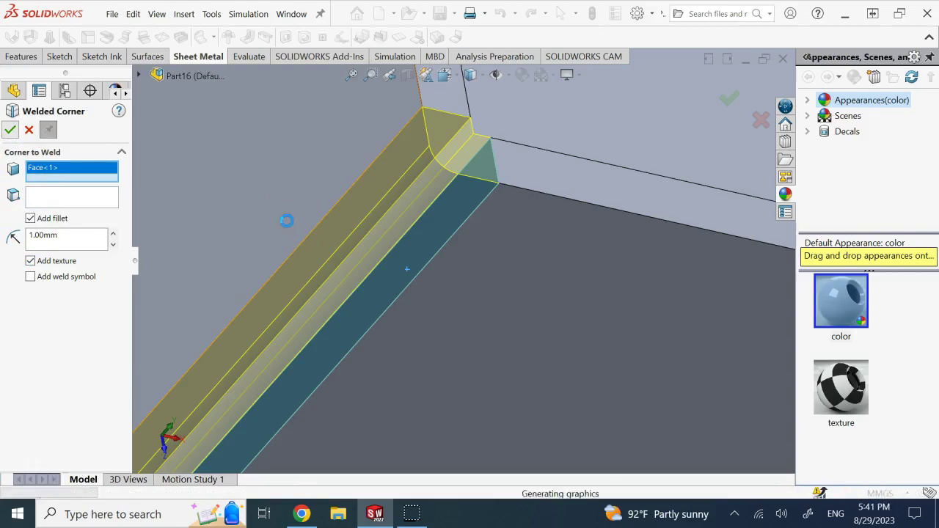
left_click(360, 194)
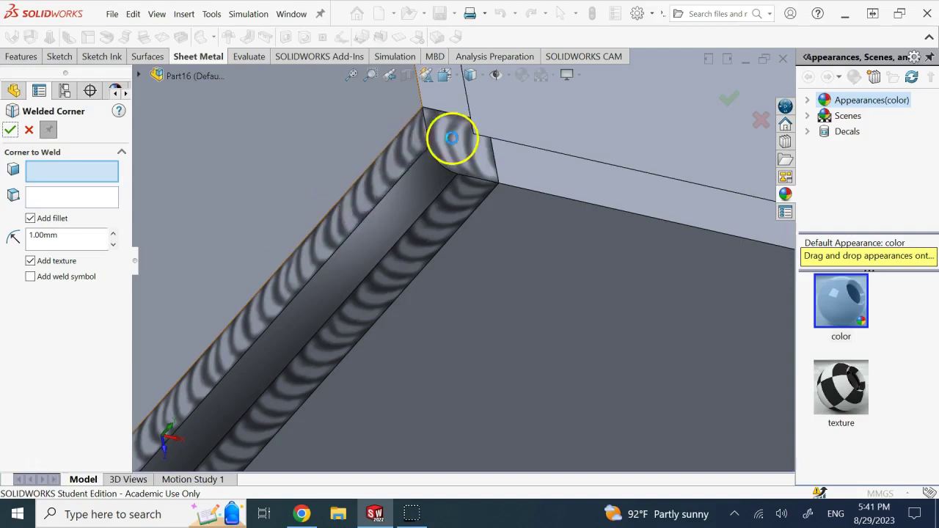
left_click(30, 132)
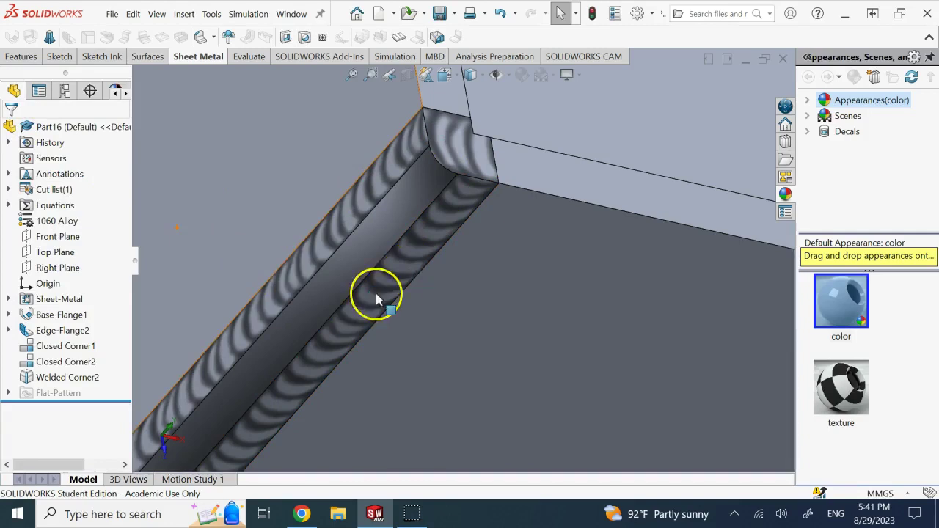
scroll(383, 304, "up", 6)
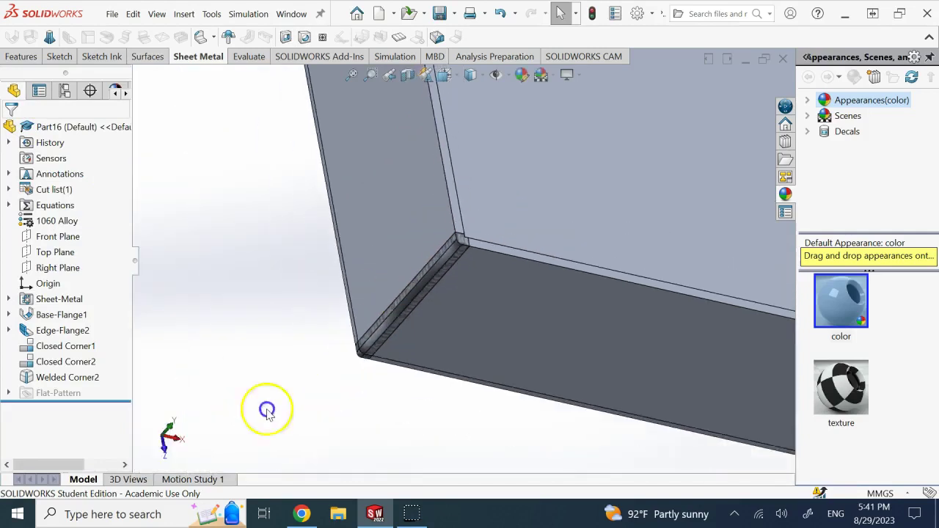
Step: Examine the weld bead at the tray's welded corner up close and return to the isometric view
middle_click_drag(399, 385, 477, 346)
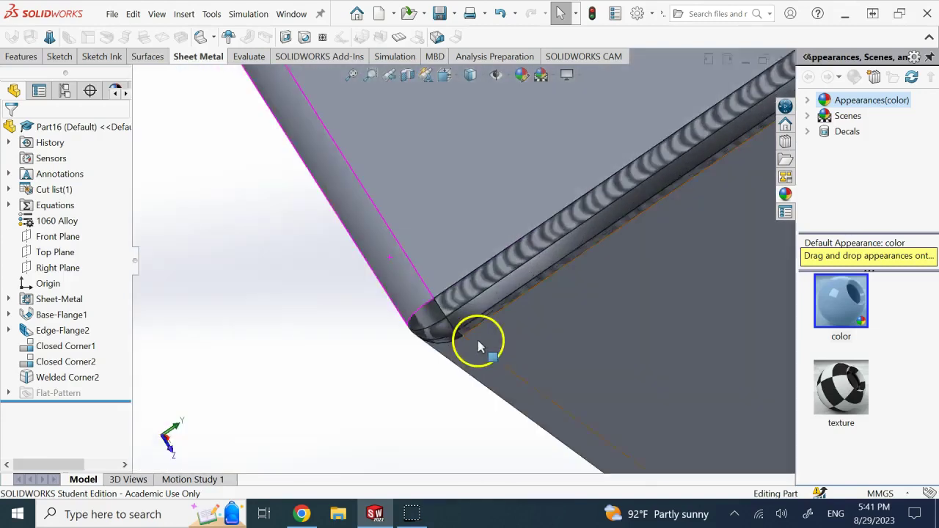
scroll(446, 335, "up", 4)
scroll(449, 335, "up", 3)
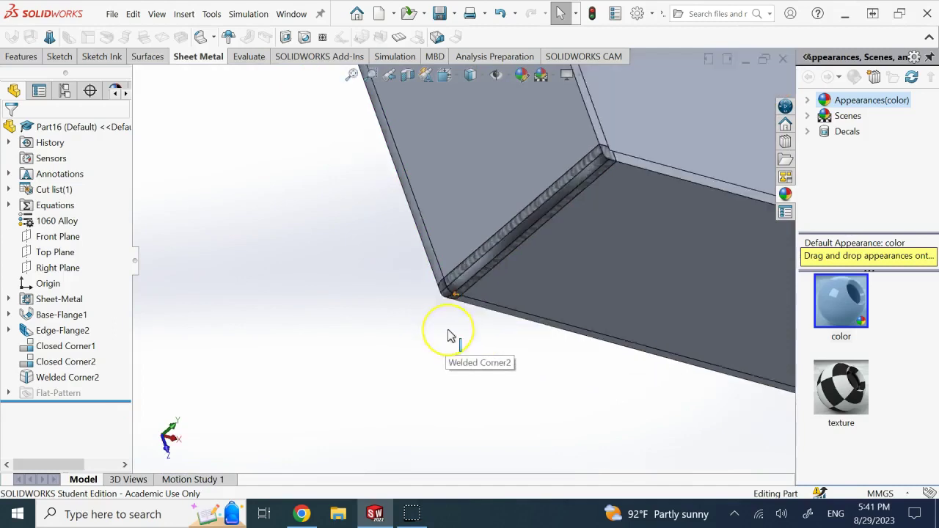
scroll(451, 335, "up", 2)
key("ctrl+7")
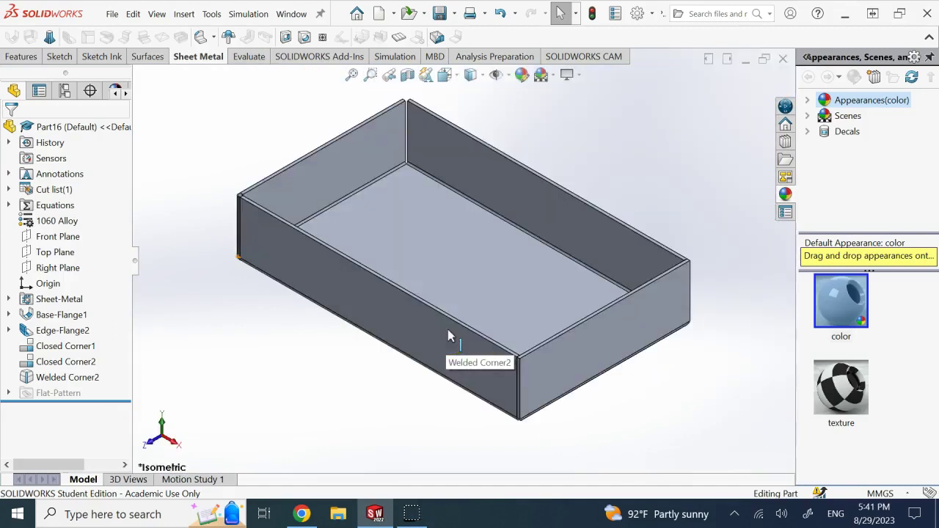
left_click(555, 161)
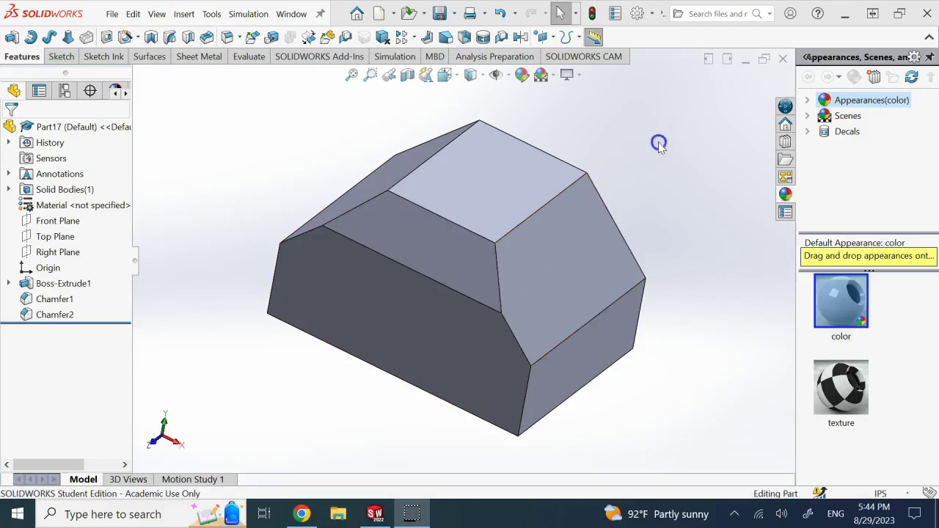
Step: Examine the chamfered solid block from several directions, including its front chamfer, side chamfer and top face
middle_click_drag(657, 143, 606, 198)
key("Left")
key("Left")
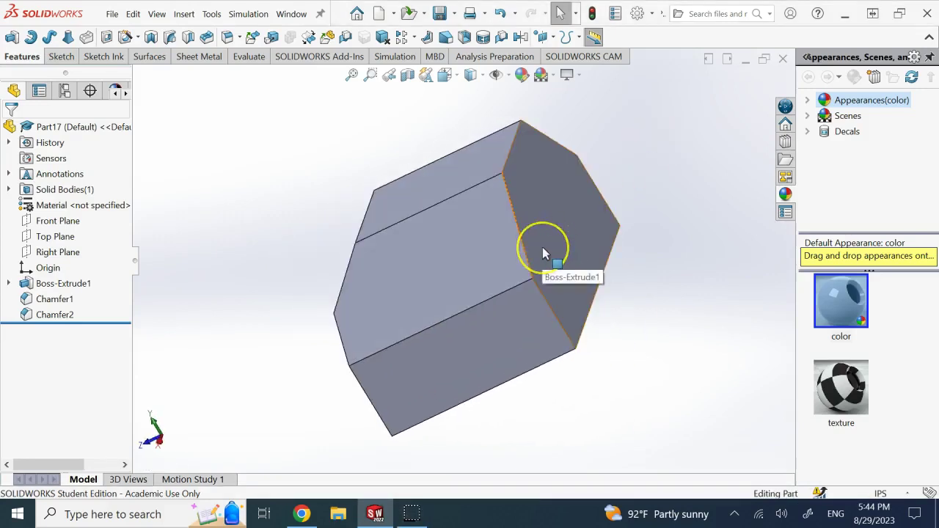
key("Right")
key("Right")
middle_click_drag(562, 253, 616, 265)
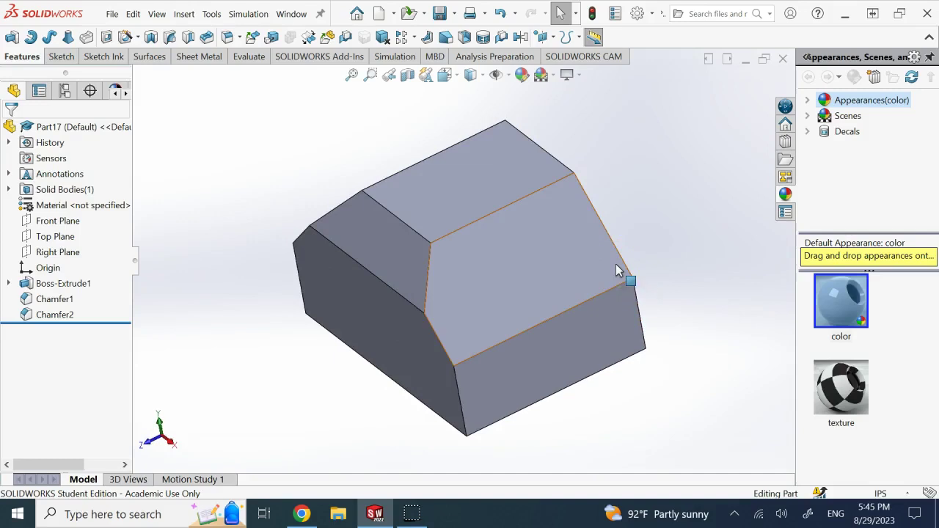
key("ctrl+7")
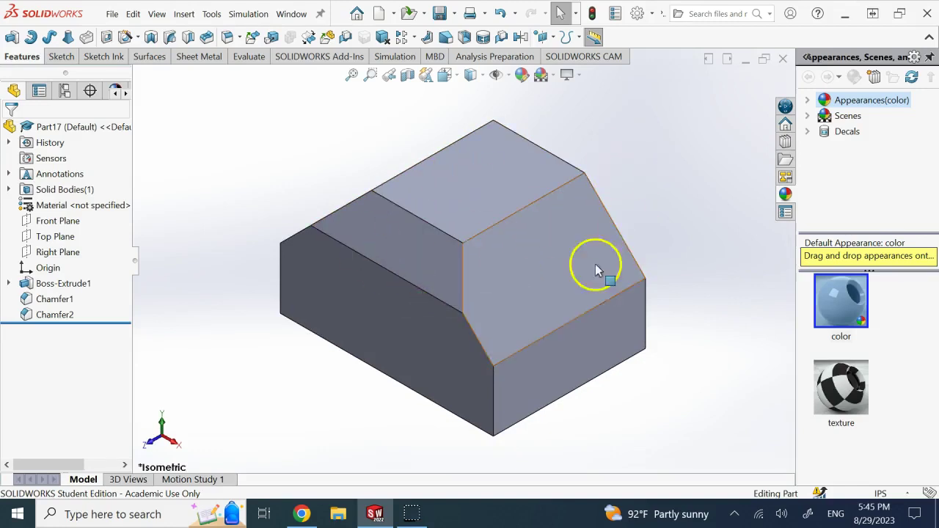
scroll(520, 288, "down", 1)
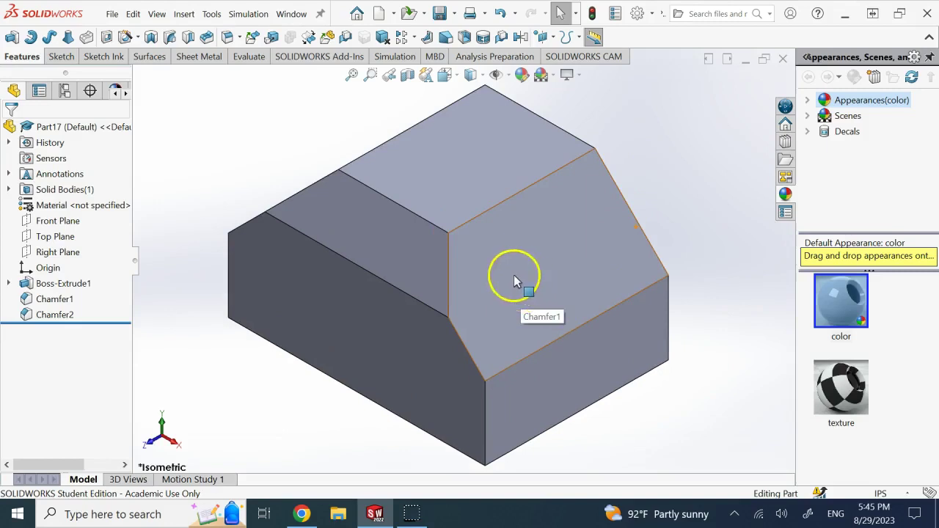
left_click(379, 253)
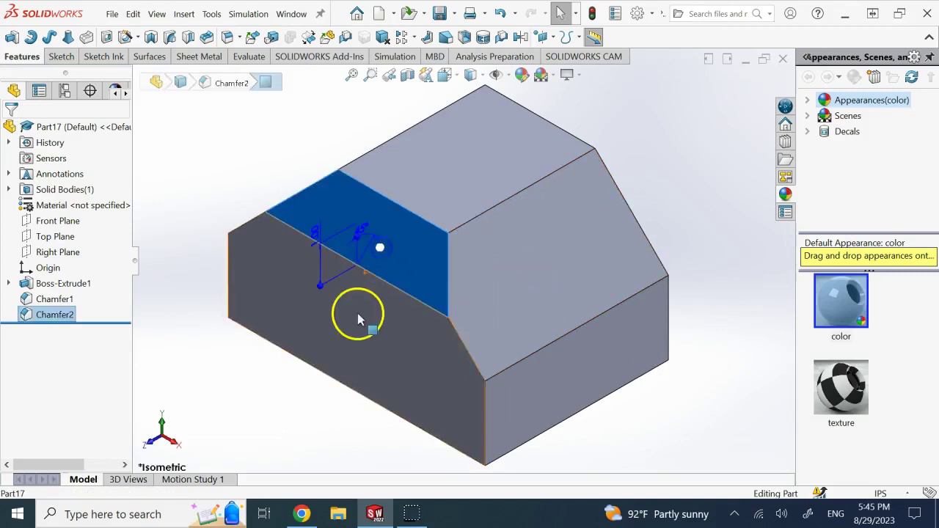
left_click(456, 394)
left_click(538, 222)
left_click(499, 178)
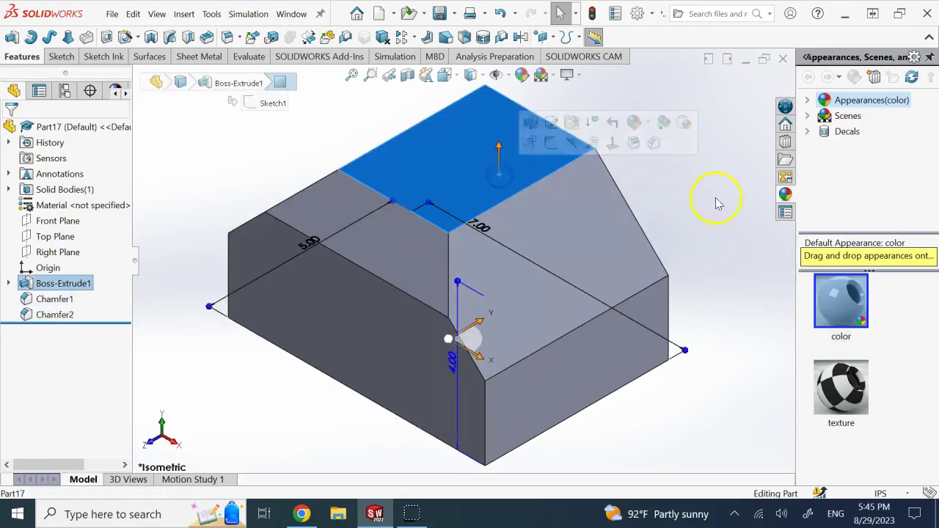
left_click(717, 198)
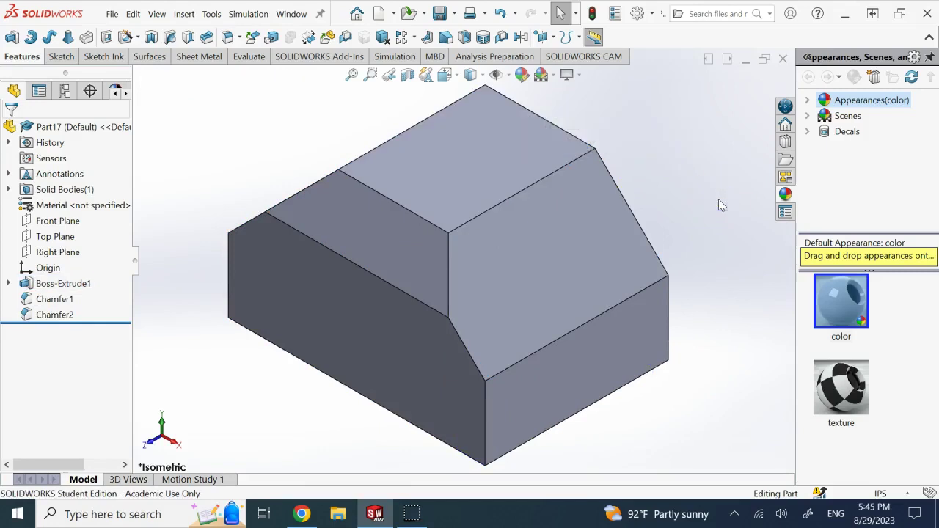
scroll(718, 198, "up", 1)
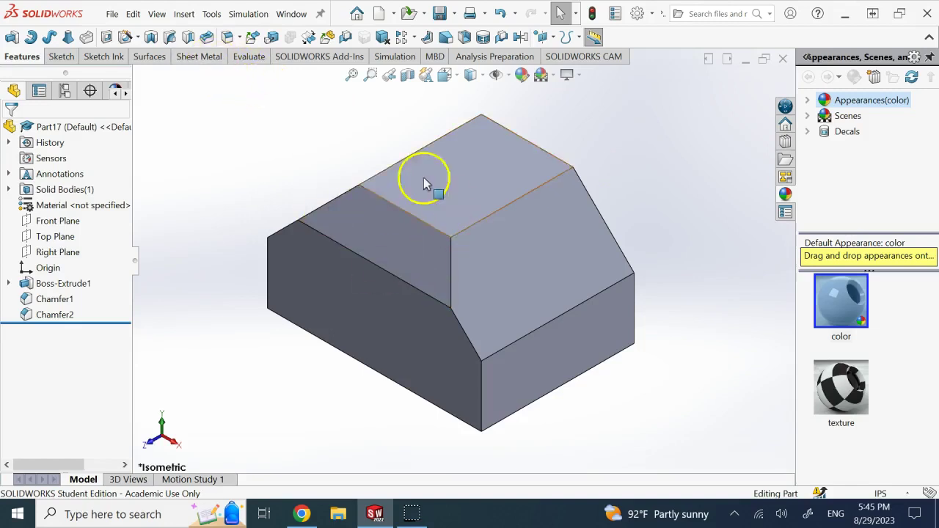
Step: Start Convert to Sheet Metal on the chamfered block and choose its bottom face as the fixed face
left_click(198, 56)
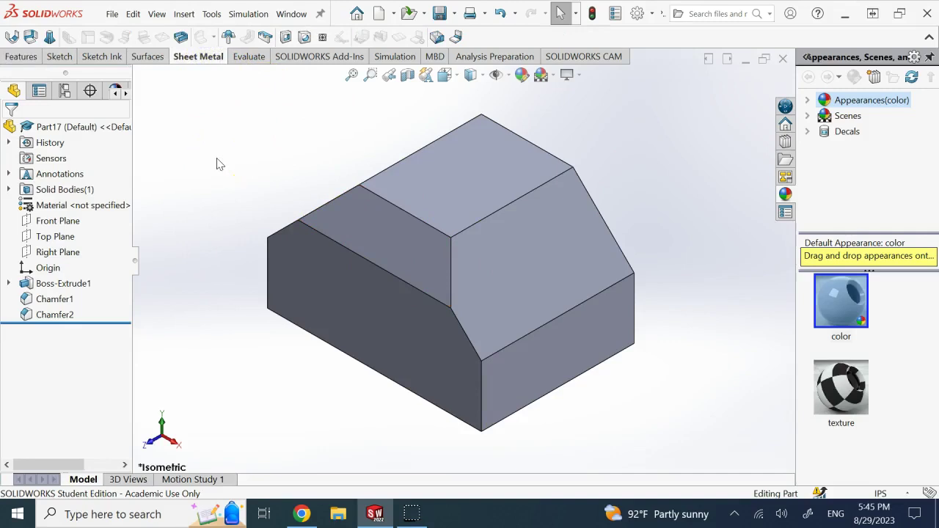
left_click(30, 41)
left_click(31, 41)
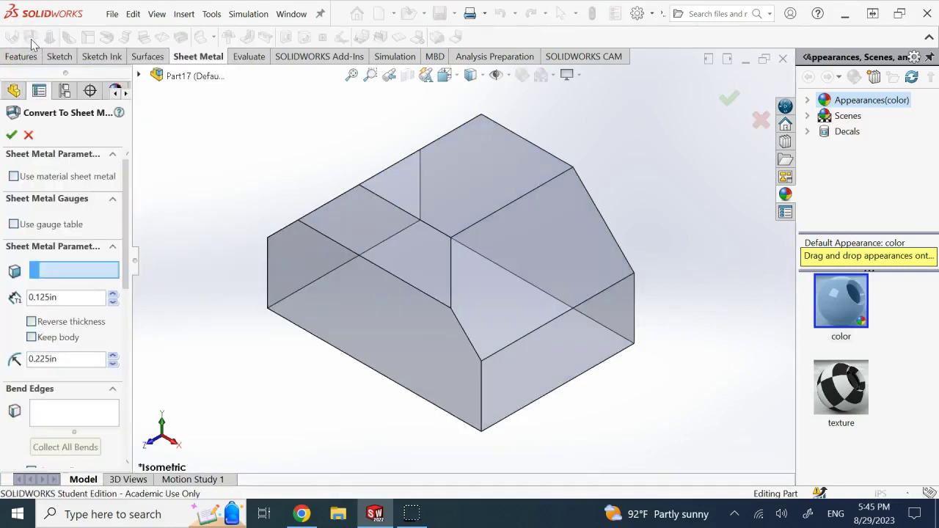
left_click(76, 271)
key("Up")
key("Up")
key("Up")
key("Up")
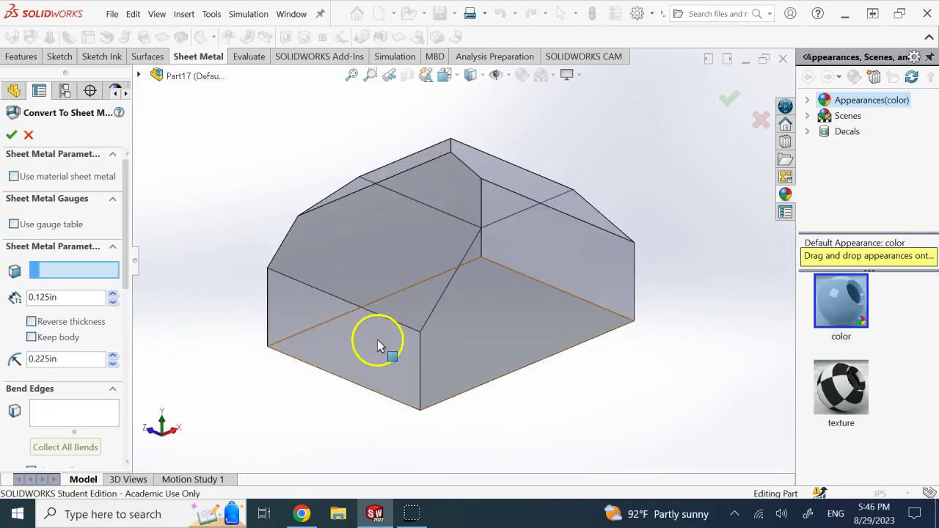
left_click(377, 340)
key("ctrl+7")
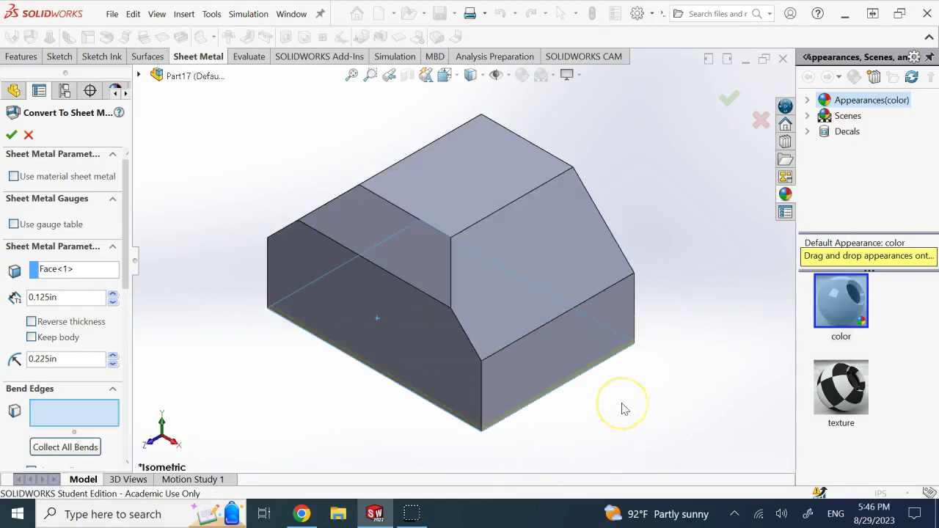
Step: Set the sheet thickness to 2 mm and the default bend radius to 1 mm for the conversion
double_click(94, 301)
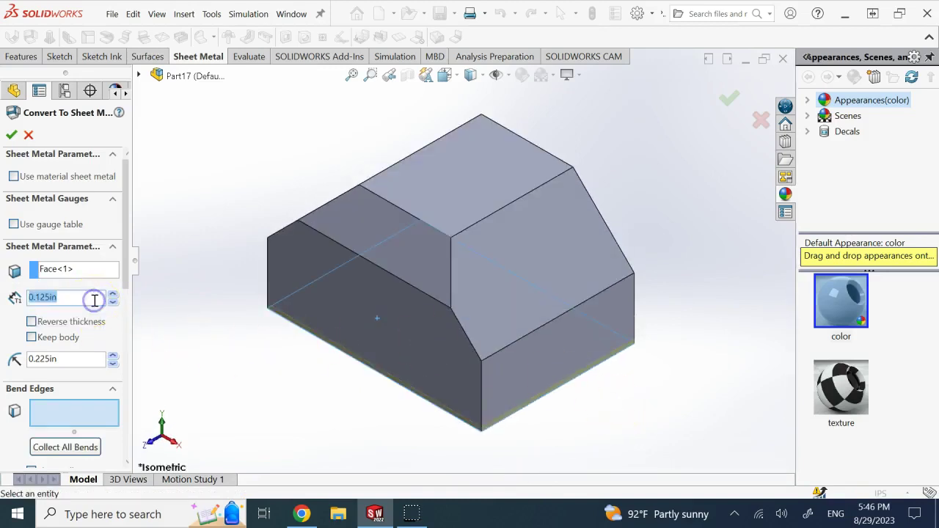
type("2")
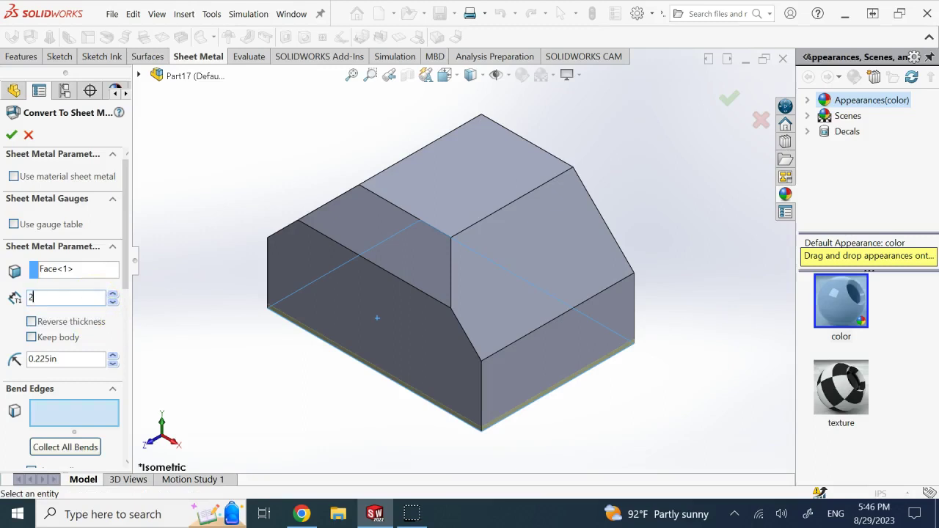
type("mm")
left_click(210, 164)
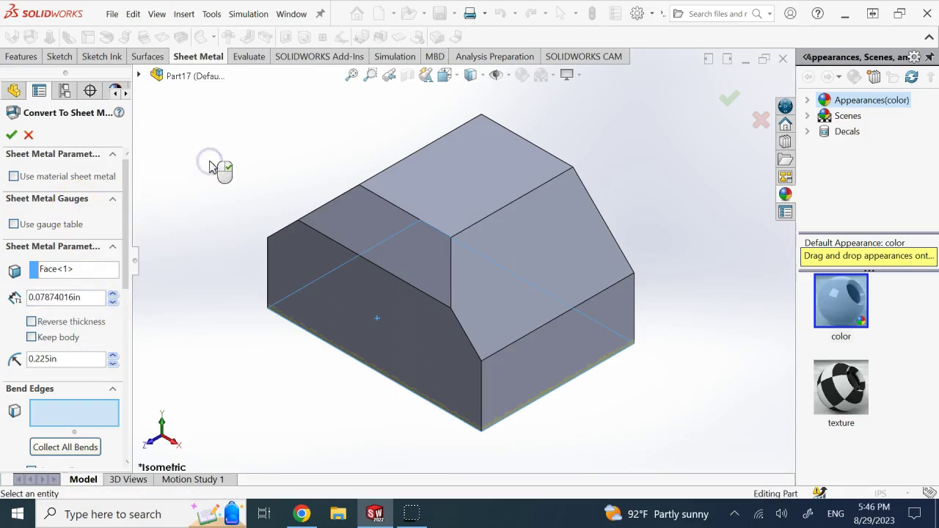
double_click(70, 358)
type("1")
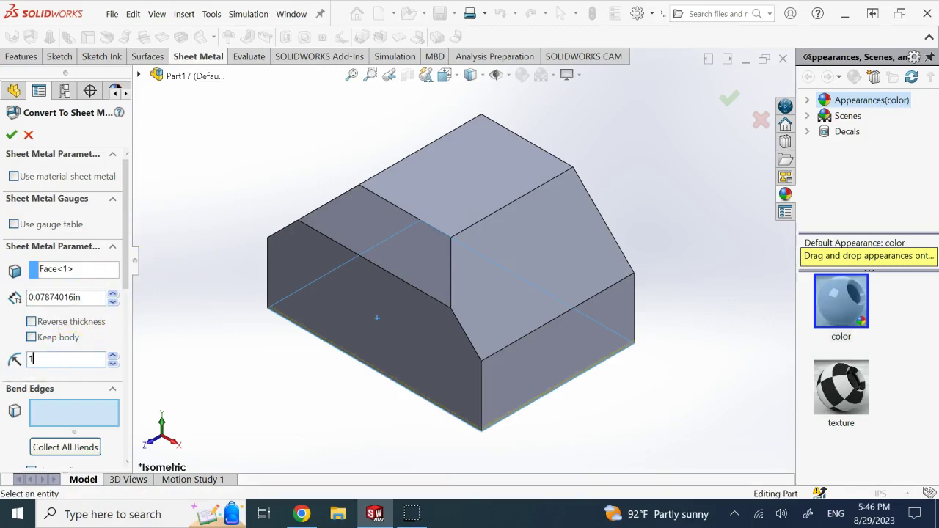
type("mm")
left_click(242, 182)
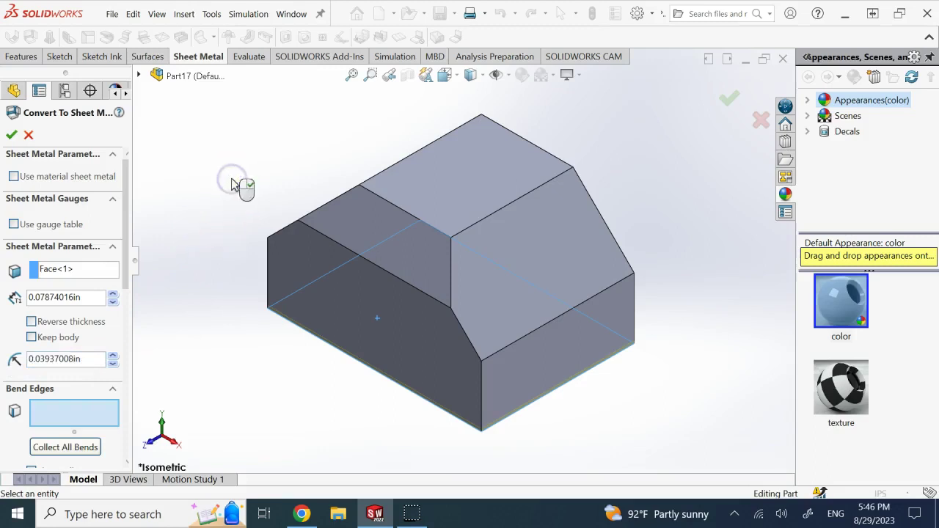
Step: Add the bottom face's front-right short edge and front long edge as bend edges, accepting the chamfer caution
left_click_drag(127, 260, 128, 325)
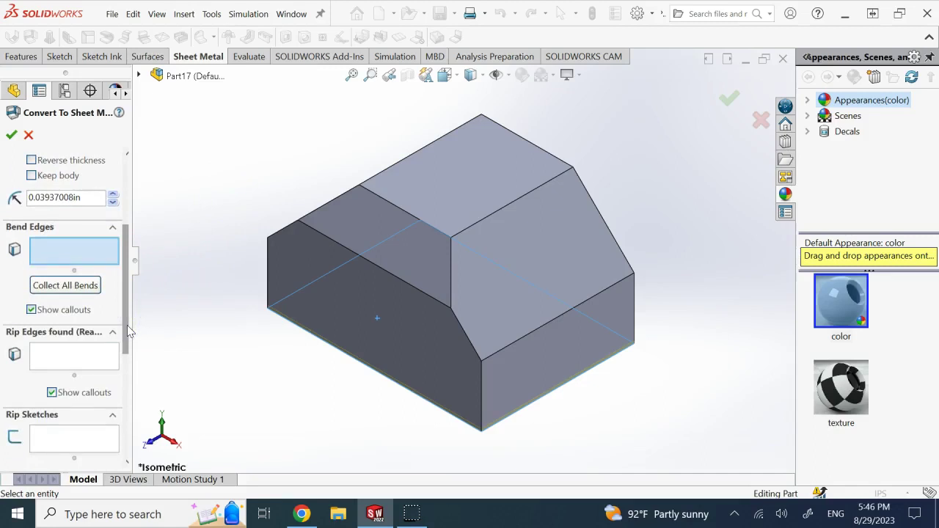
left_click(539, 408)
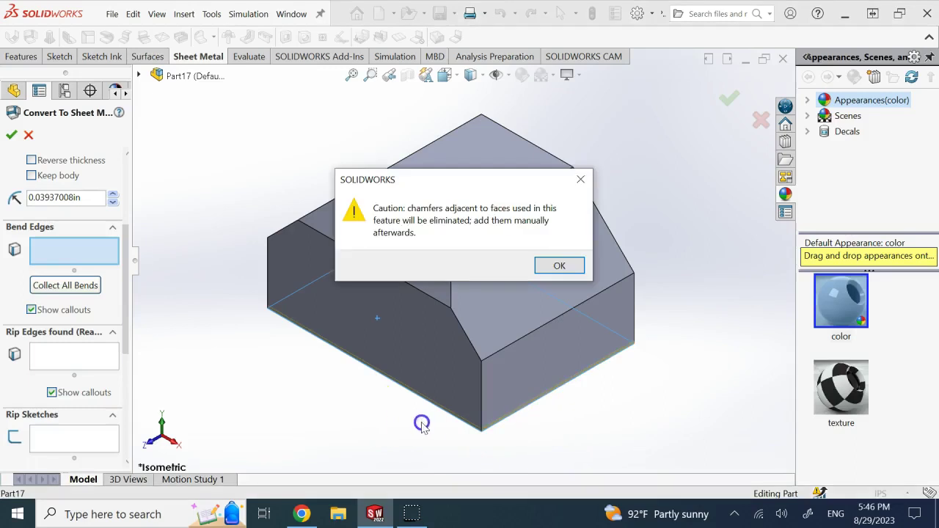
left_click(539, 268)
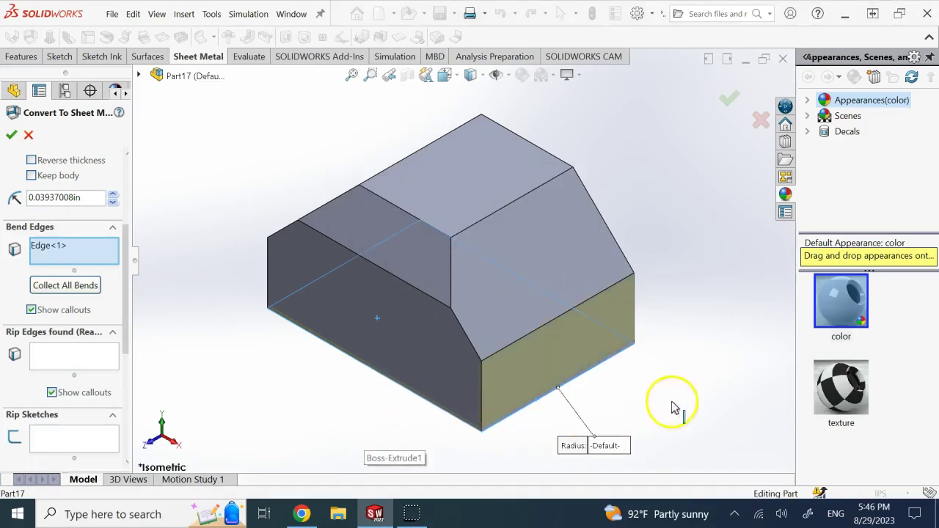
key("Up")
key("Up")
key("Up")
key("Up")
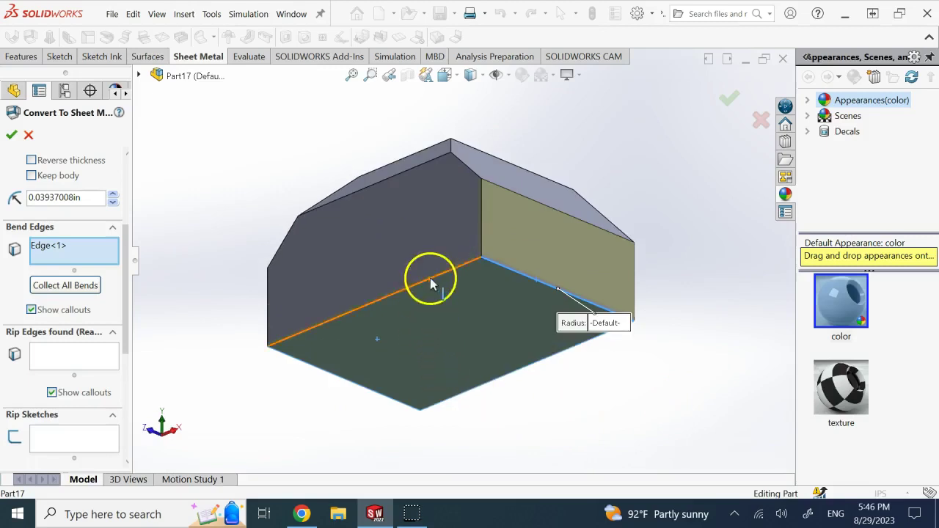
left_click(432, 284)
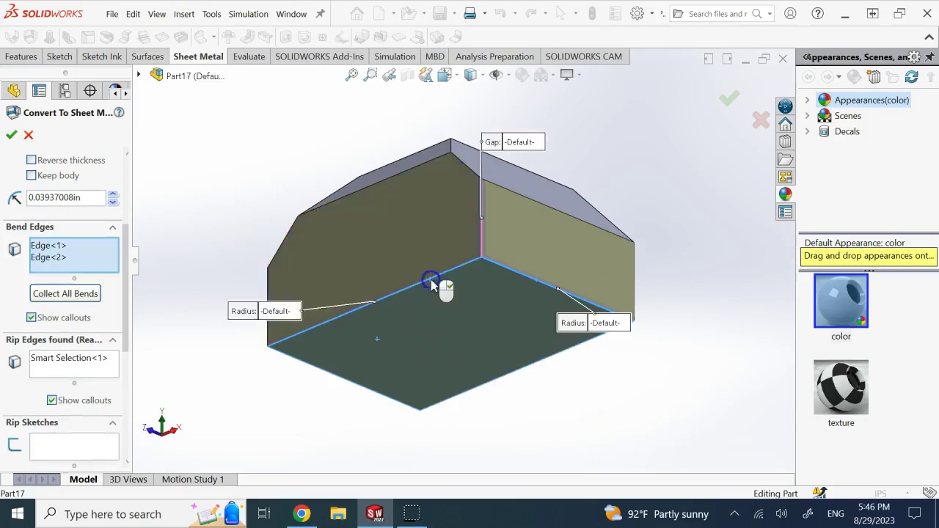
Step: Add the bottom face's remaining two edges, the rear-left short edge and the back long edge, as bend edges
key("Up")
key("Up")
key("Up")
key("Up")
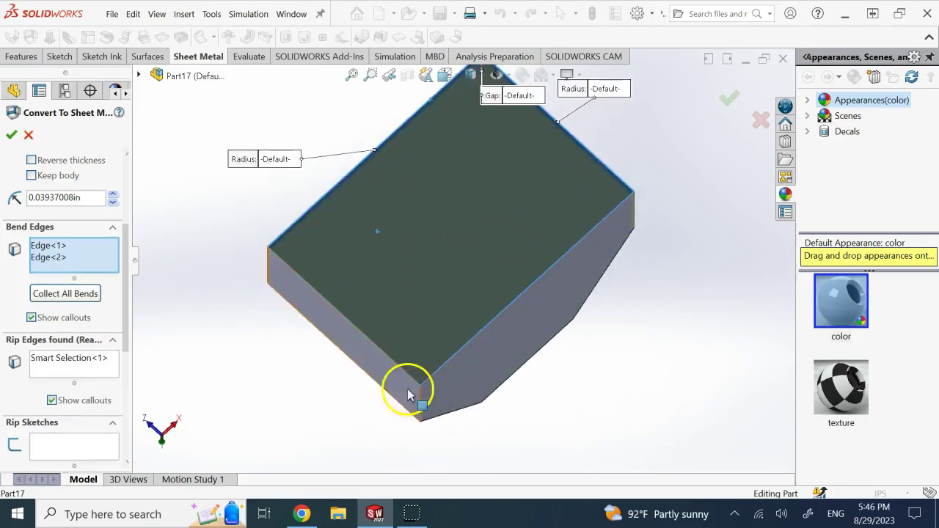
left_click(446, 365)
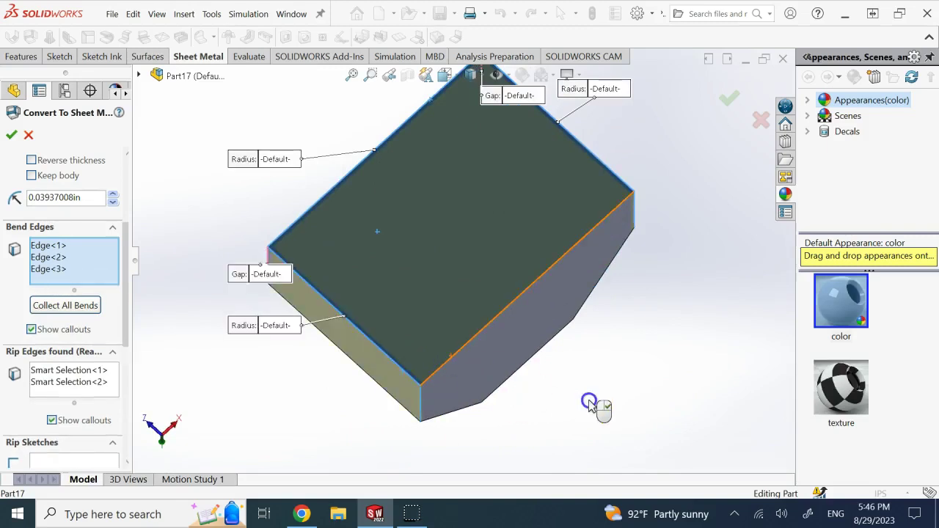
Step: Add the top face's back edge and its edge shared with the front chamfer as bend edges
key("Down")
key("Down")
key("Down")
key("Down")
key("Down")
key("Down")
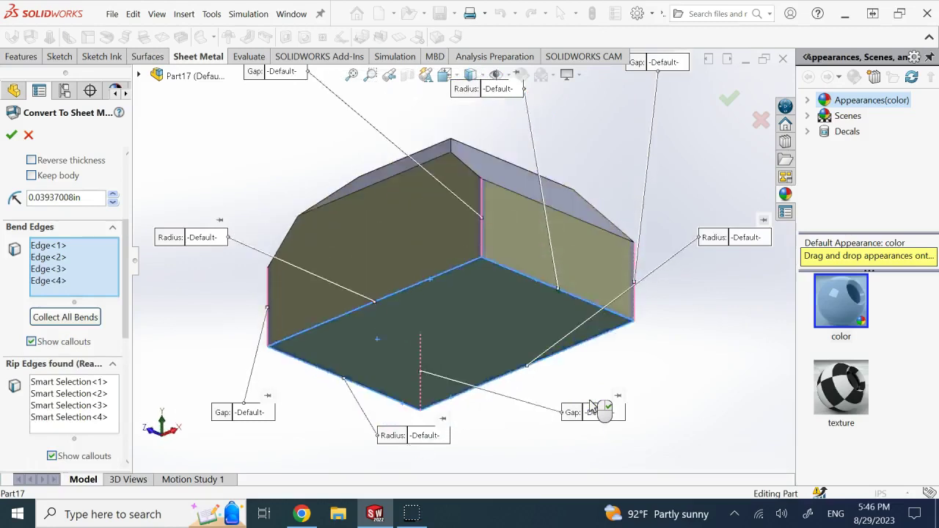
key("Down")
key("Down")
key("Down")
left_click(591, 362)
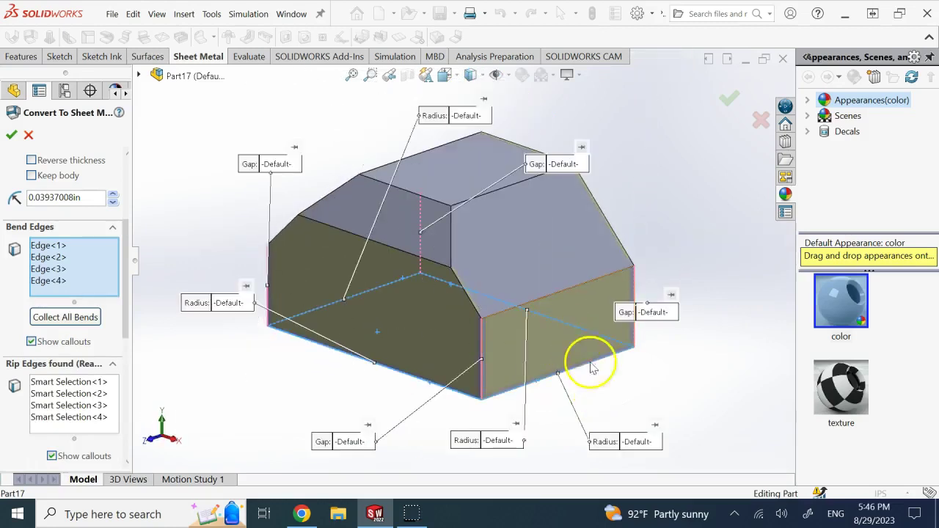
key("Left")
key("Left")
key("Left")
key("Left")
key("Left")
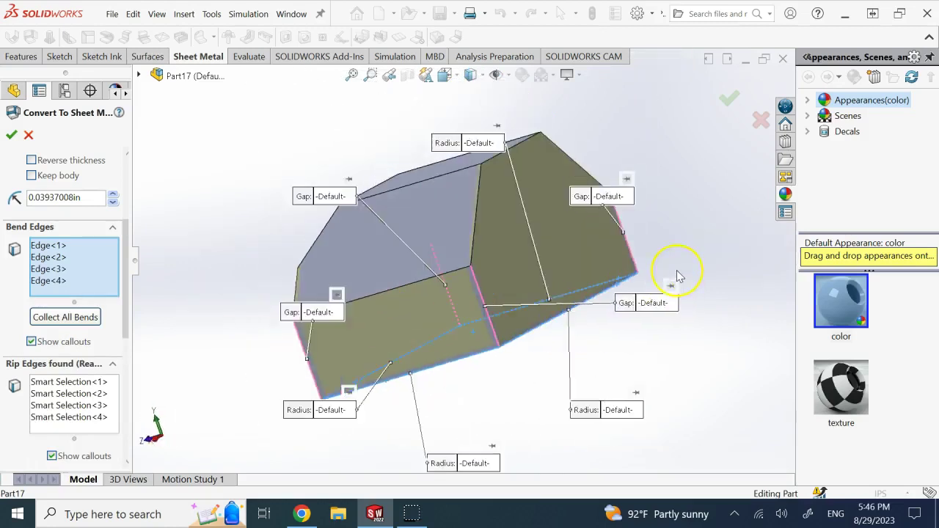
key("ctrl+7")
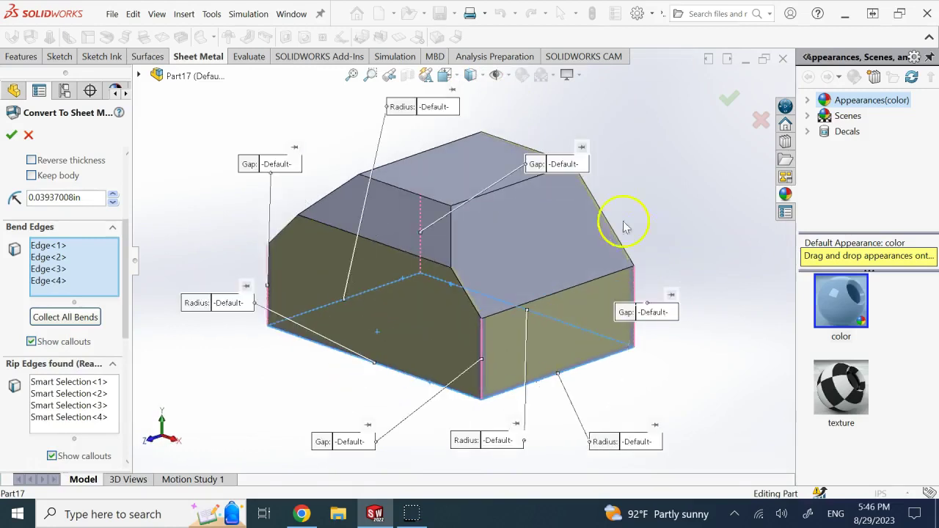
scroll(492, 137, "down", 2)
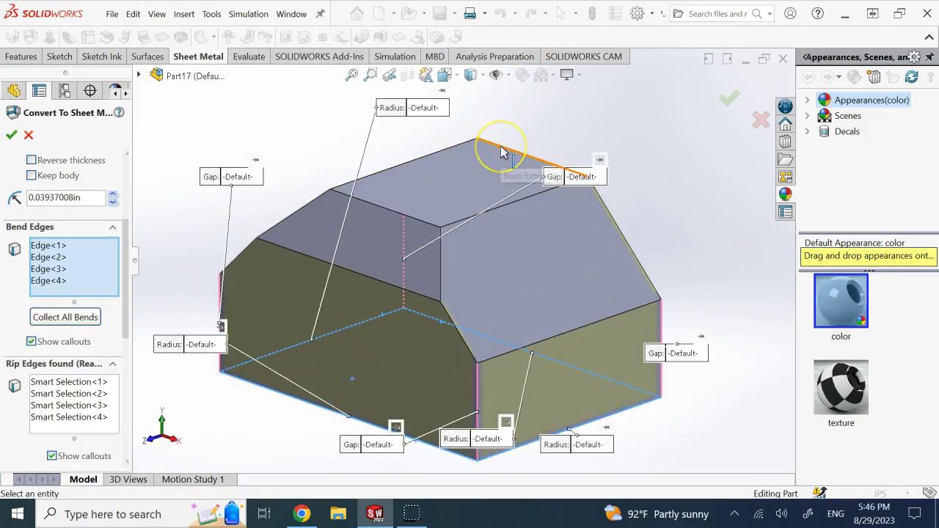
left_click(500, 148)
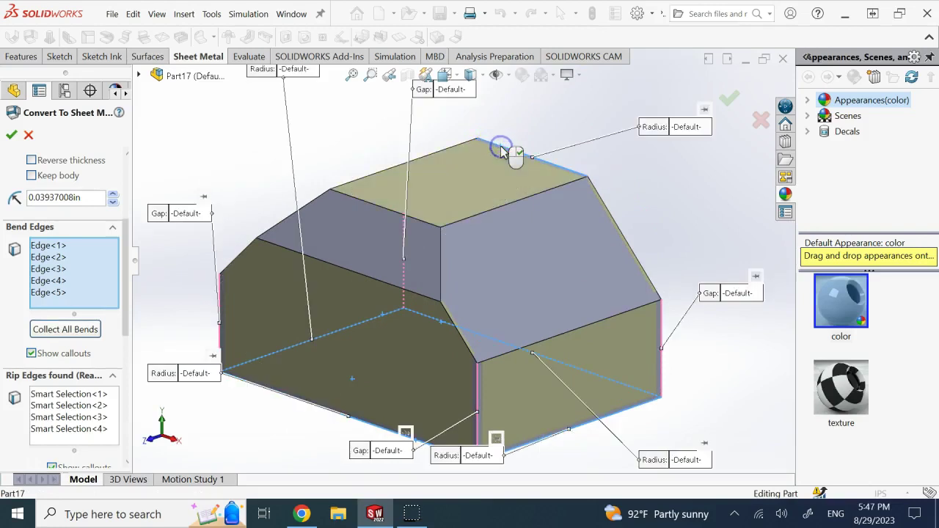
left_click(415, 223)
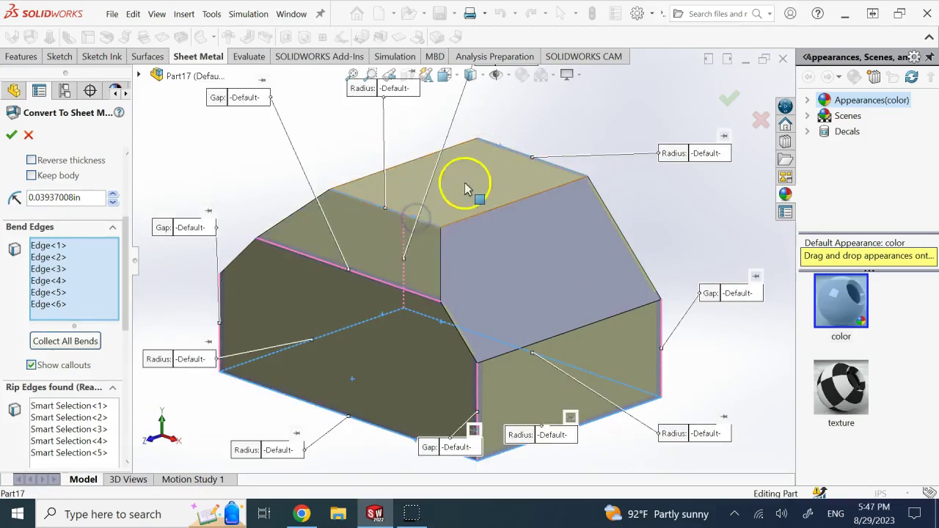
Step: Add the back face's two sloped edges, shared with the side chamfers, as bend edges
middle_click_drag(664, 214, 570, 218)
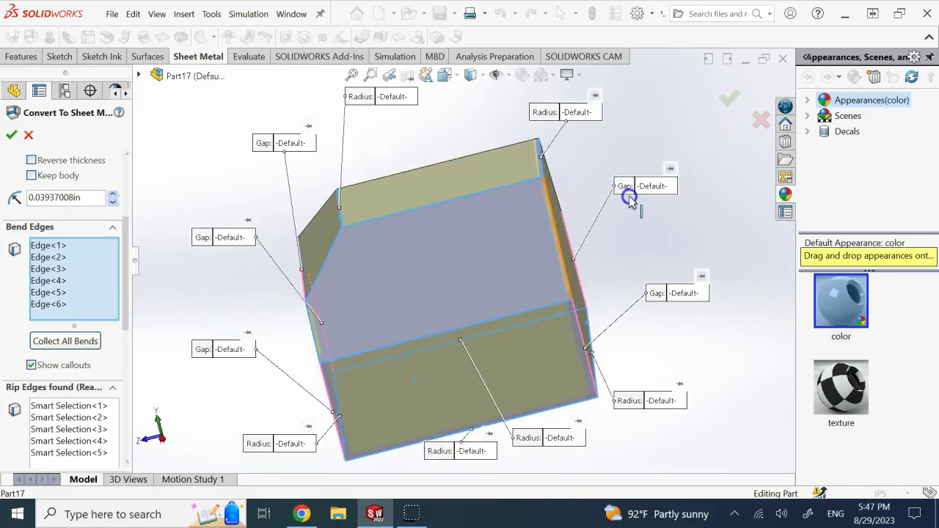
left_click(407, 276)
middle_click_drag(409, 274, 548, 245)
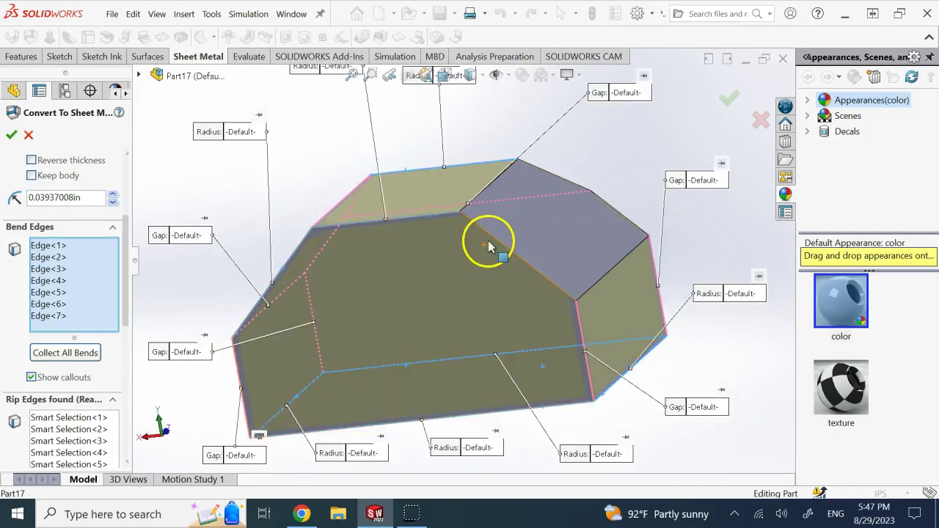
left_click(555, 230)
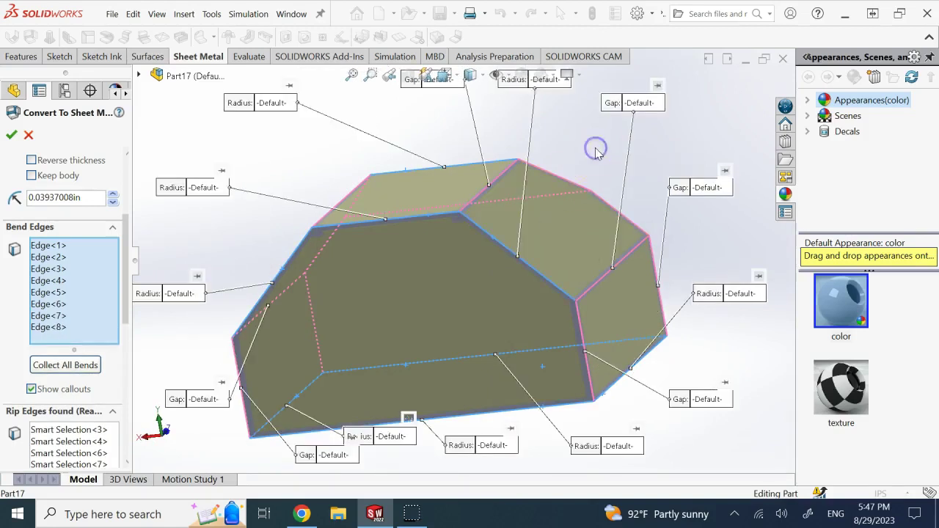
key("ctrl+7")
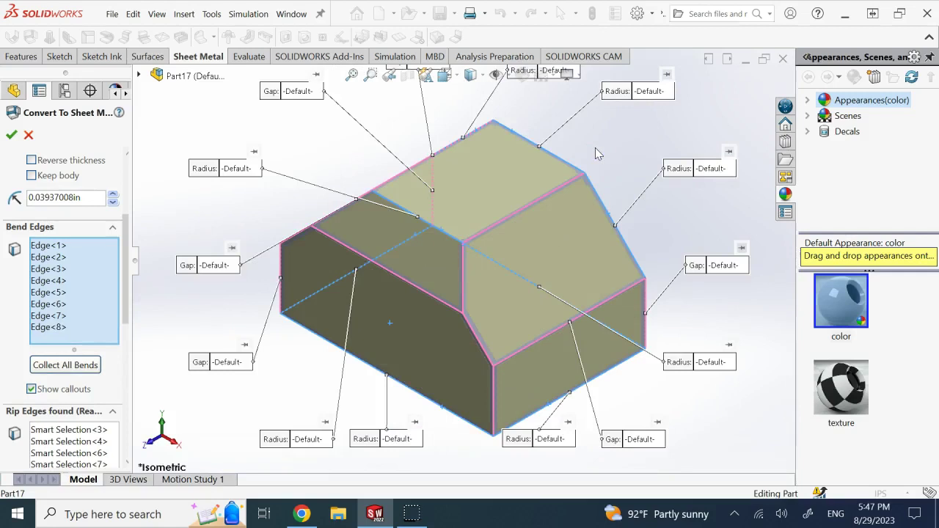
Step: Review the corner defaults, K-factor and auto relief settings, and complete the conversion to sheet metal
left_click_drag(125, 228, 126, 381)
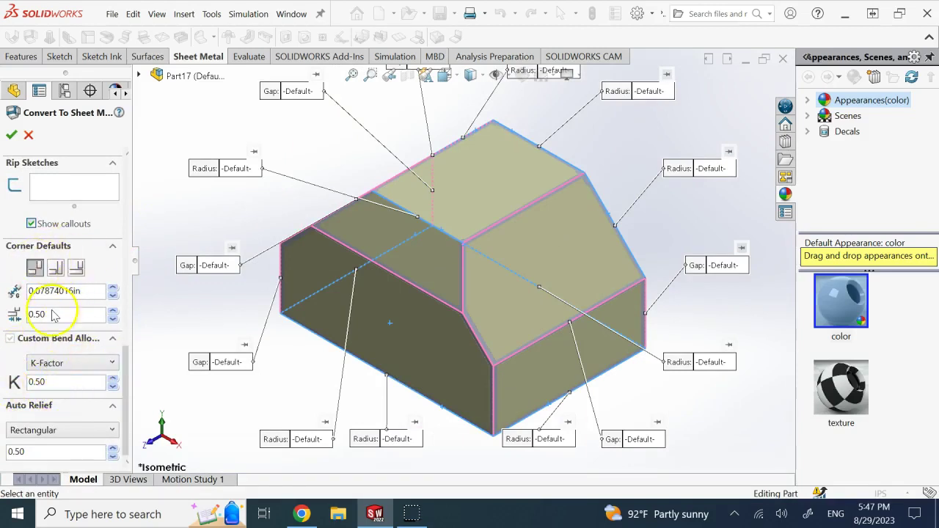
left_click(12, 134)
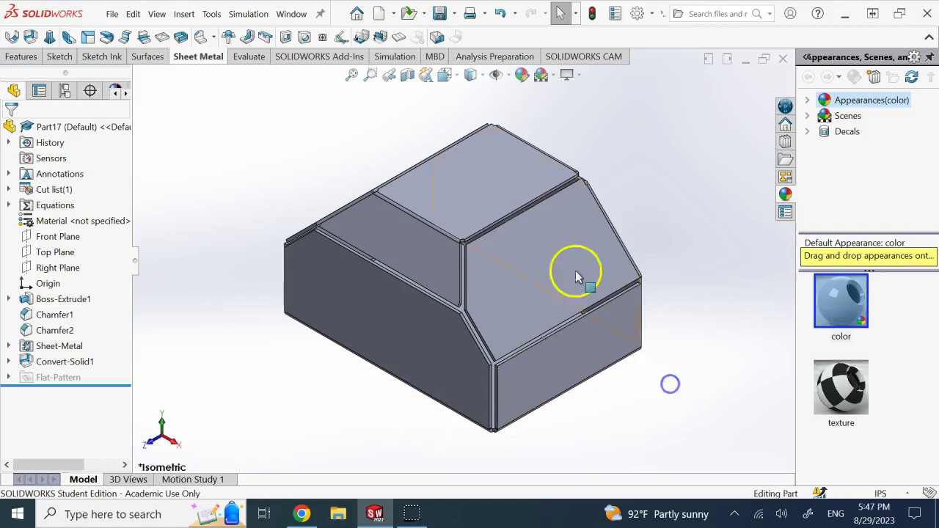
scroll(475, 224, "down", 5)
scroll(475, 234, "up", 5)
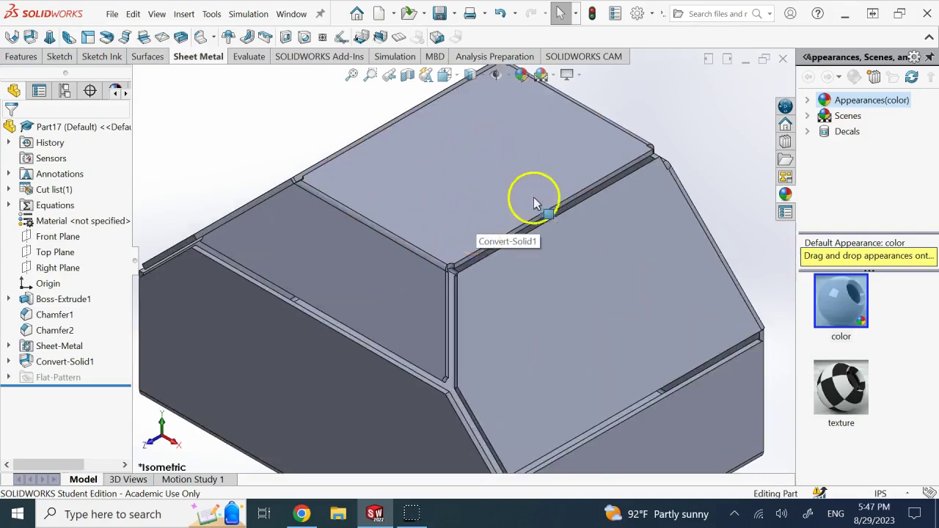
scroll(478, 418, "down", 2)
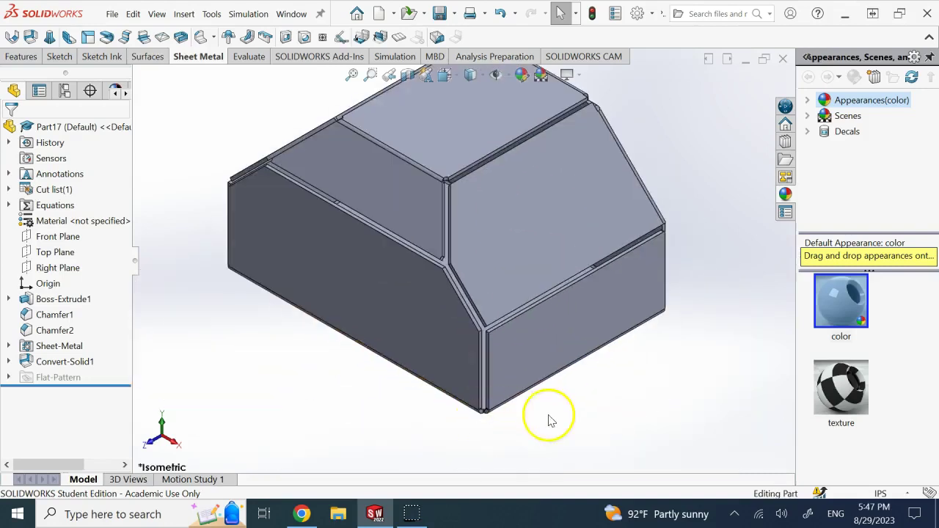
scroll(490, 264, "up", 3)
Step: Flatten the converted part and examine the unfolded flanges and the corner cuts between them
left_click(398, 37)
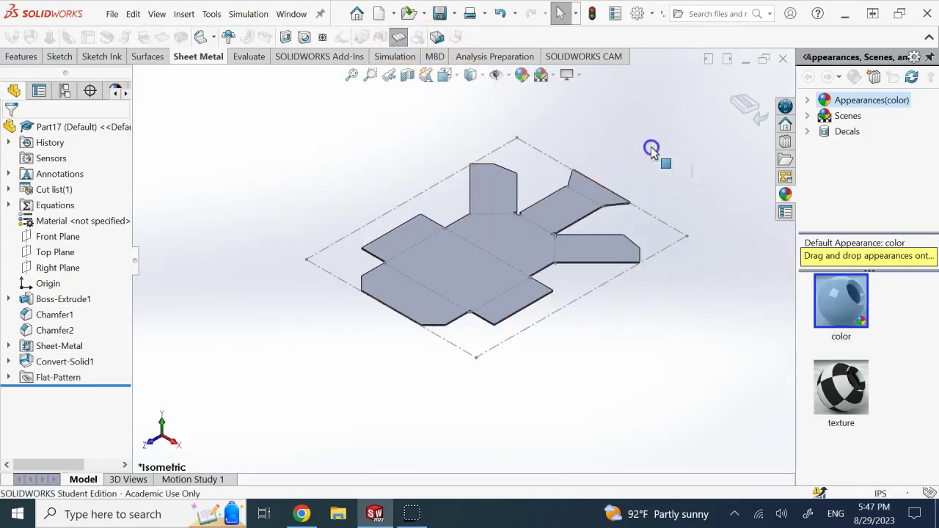
key("Up")
key("Right")
key("Right")
key("Right")
key("Right")
key("Down")
key("Down")
key("Down")
key("Left")
key("Left")
key("Left")
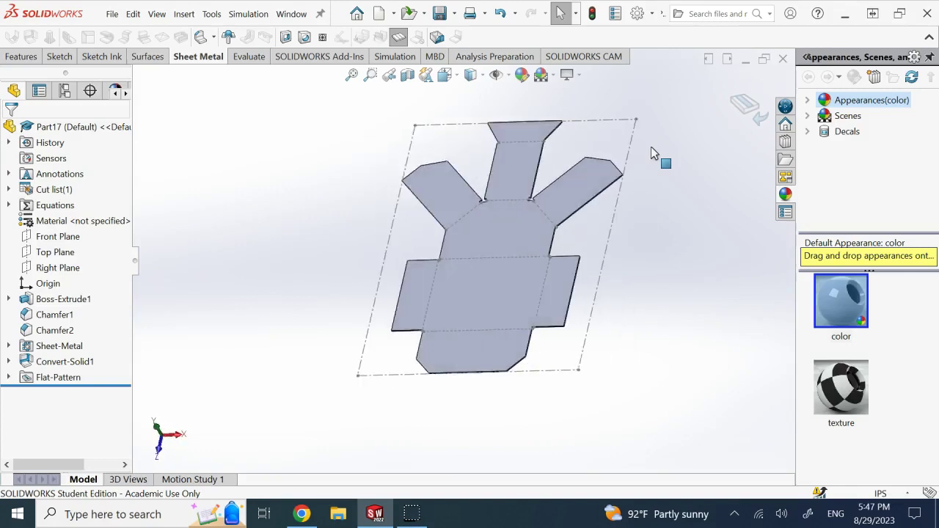
scroll(517, 184, "down", 5)
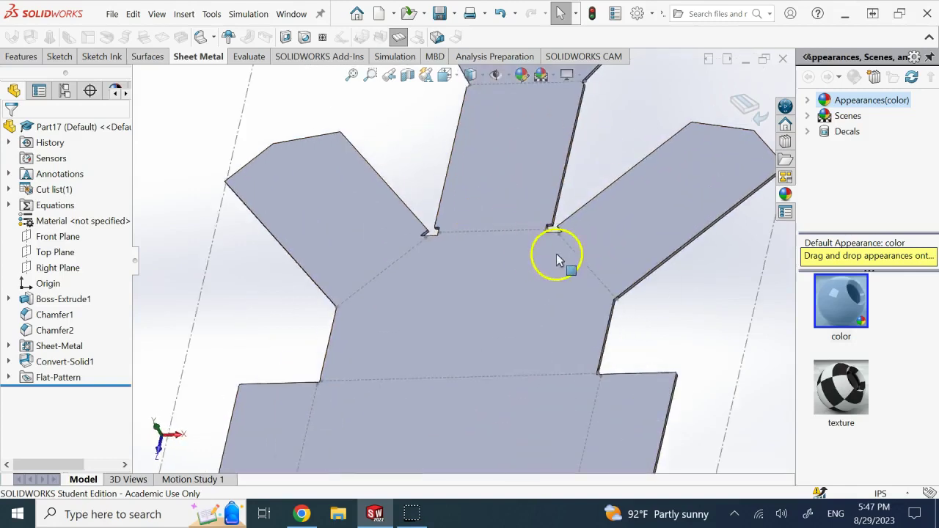
scroll(503, 294, "up", 5)
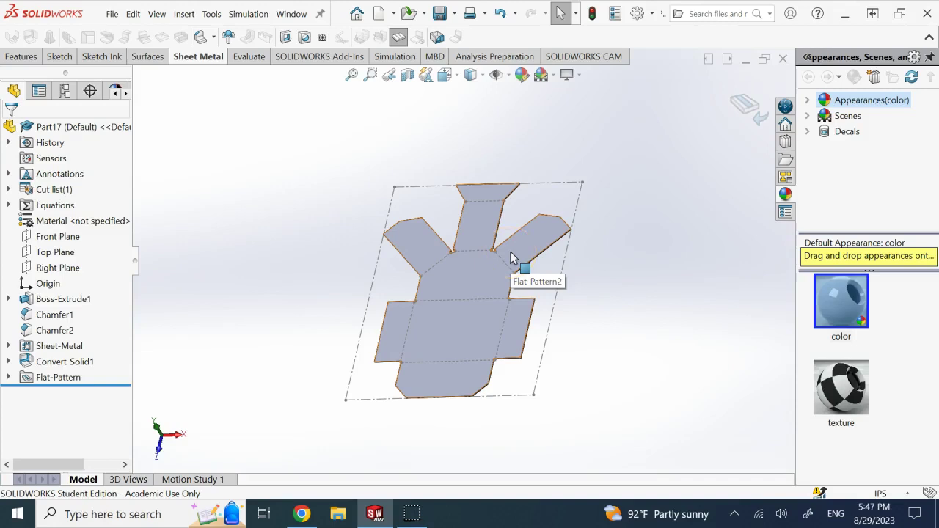
left_click(601, 275)
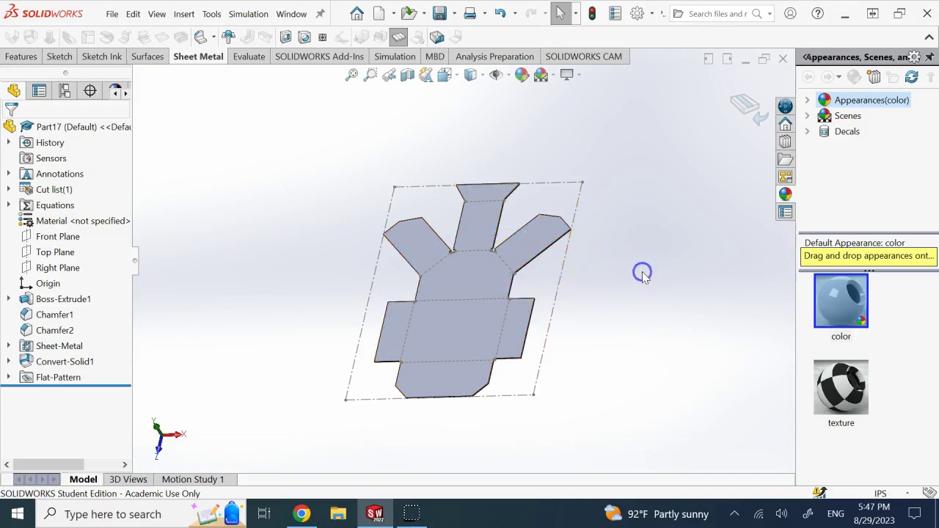
Step: Return the part to its folded state and inspect its bends and open seams from several sides
left_click(744, 105)
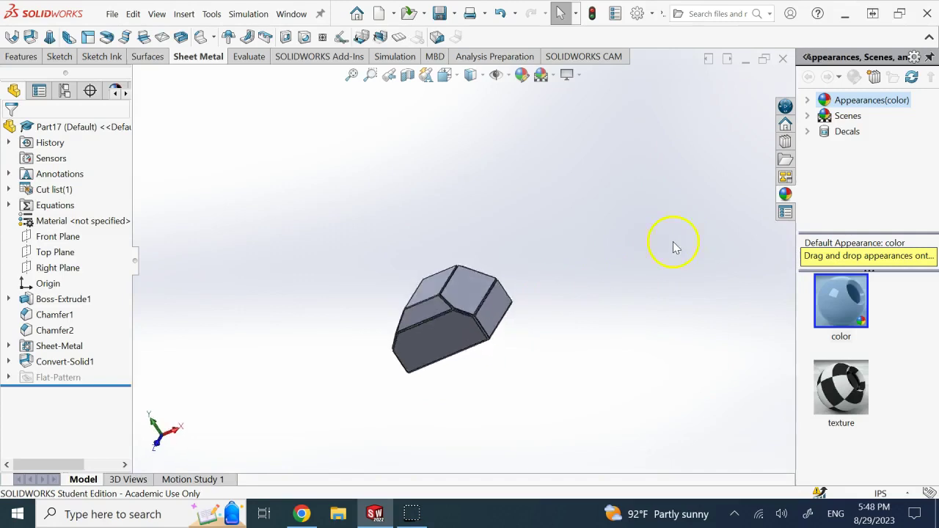
scroll(429, 335, "down", 5)
key("Left")
key("Left")
key("Left")
key("Left")
key("Left")
key("Left")
key("Left")
key("Left")
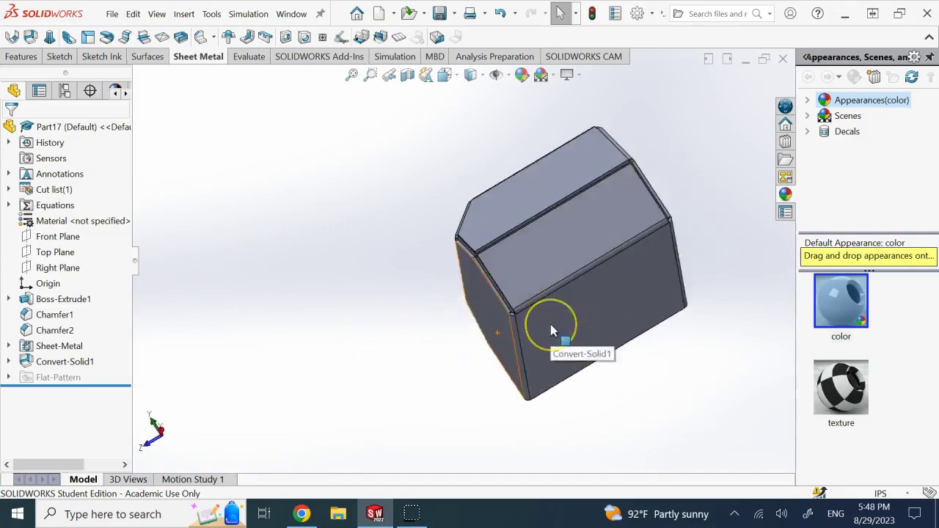
key("Right")
key("Right")
key("Right")
key("Right")
key("Right")
key("Right")
key("Right")
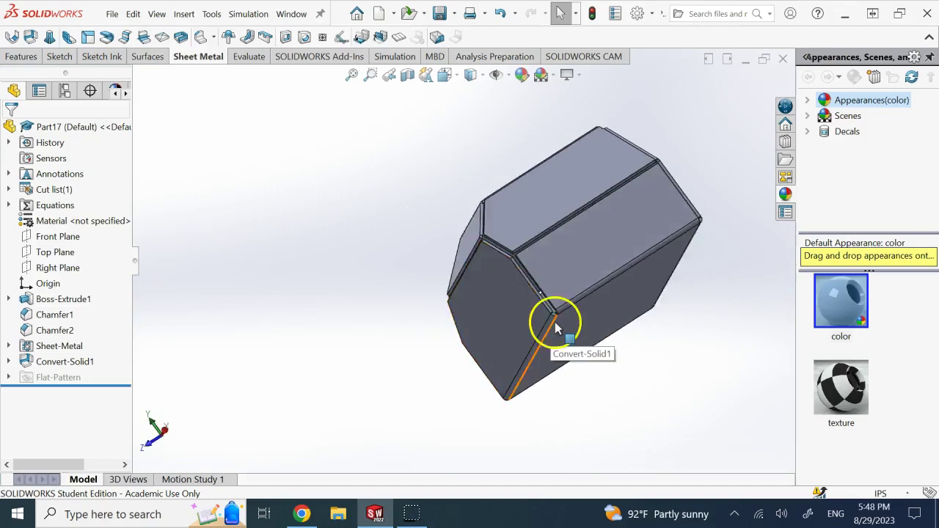
key("ctrl+7")
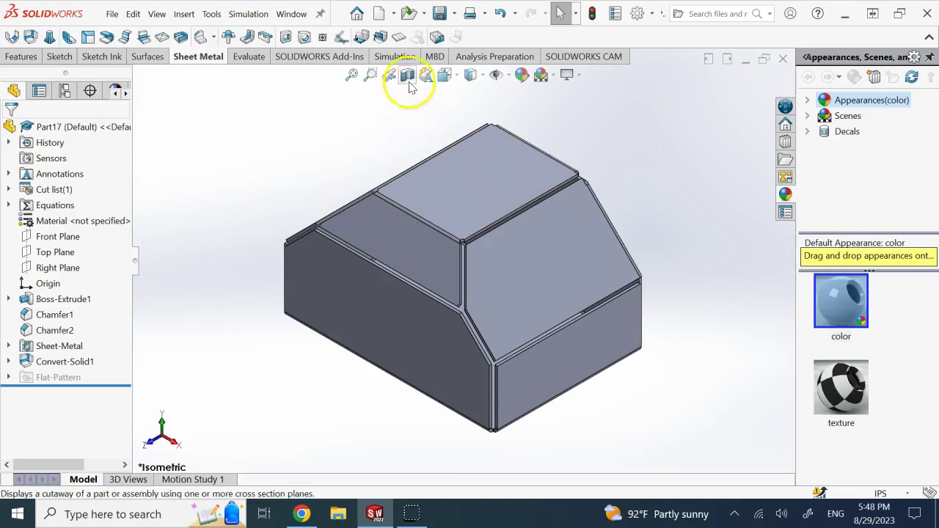
Step: Flatten the part again and expand the cut list down to the sheet item's flat-pattern body
left_click(397, 35)
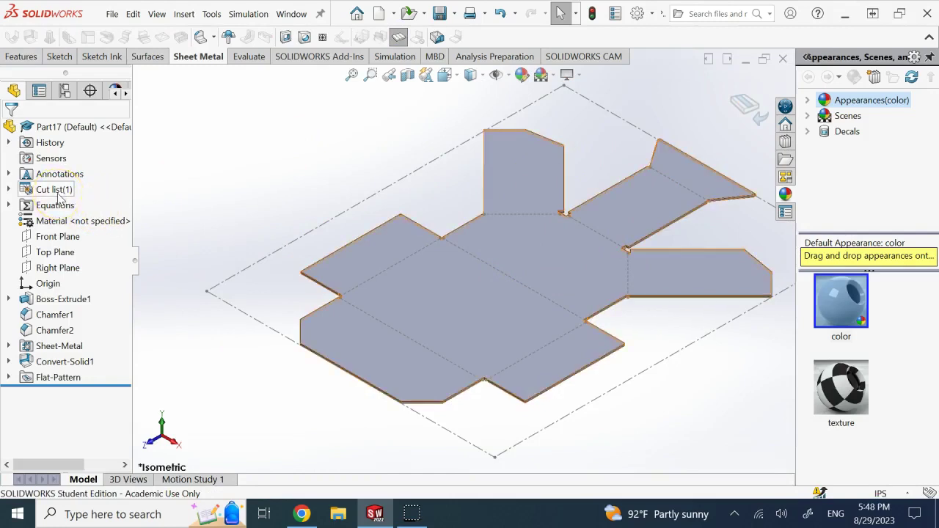
left_click(8, 190)
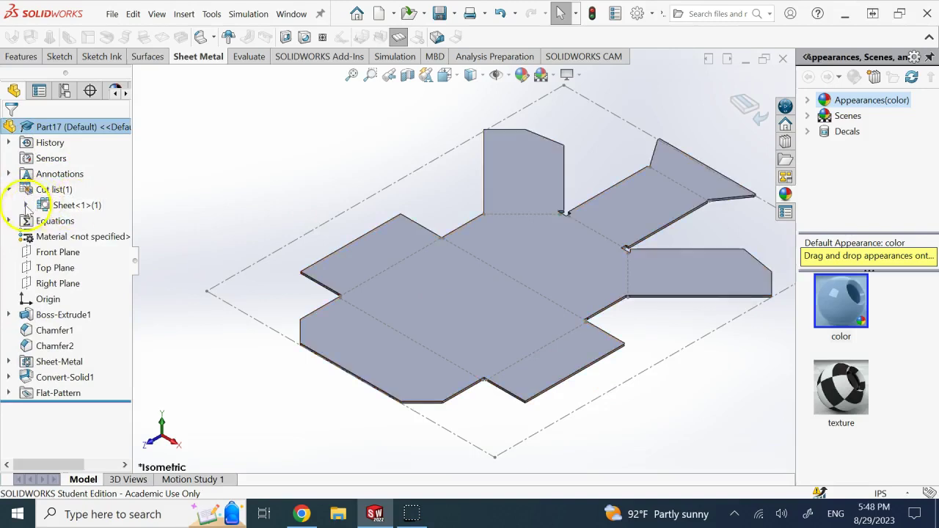
left_click(26, 206)
left_click(69, 206)
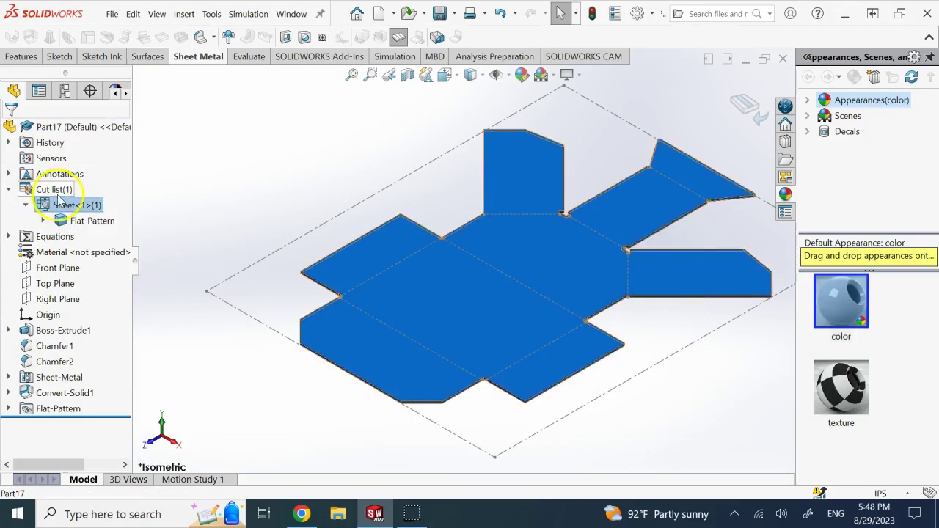
left_click(55, 190)
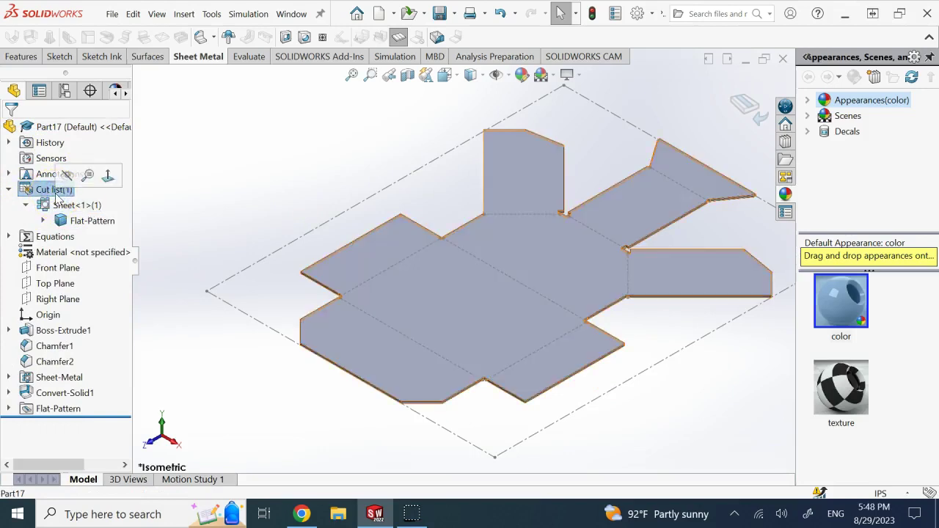
left_click(64, 205)
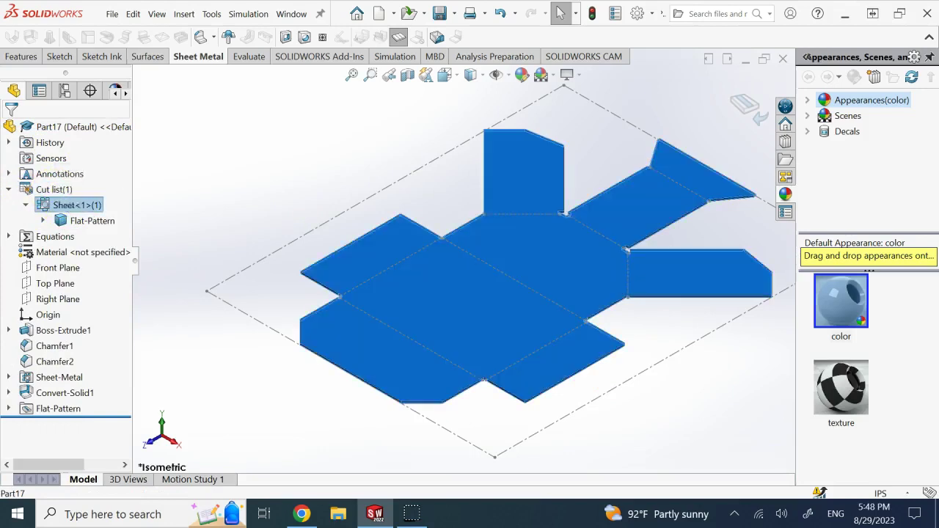
left_click(56, 191)
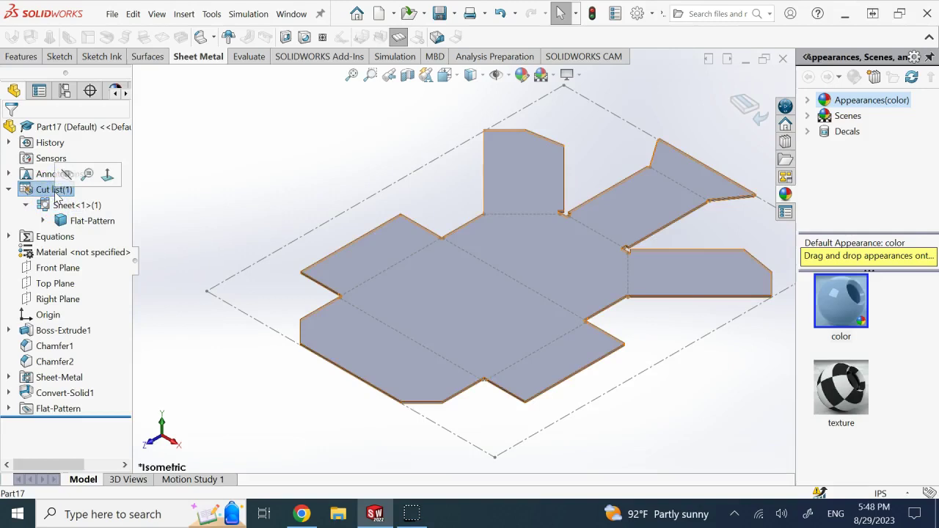
Step: Open the cut-list properties of the sheet item
right_click(57, 192)
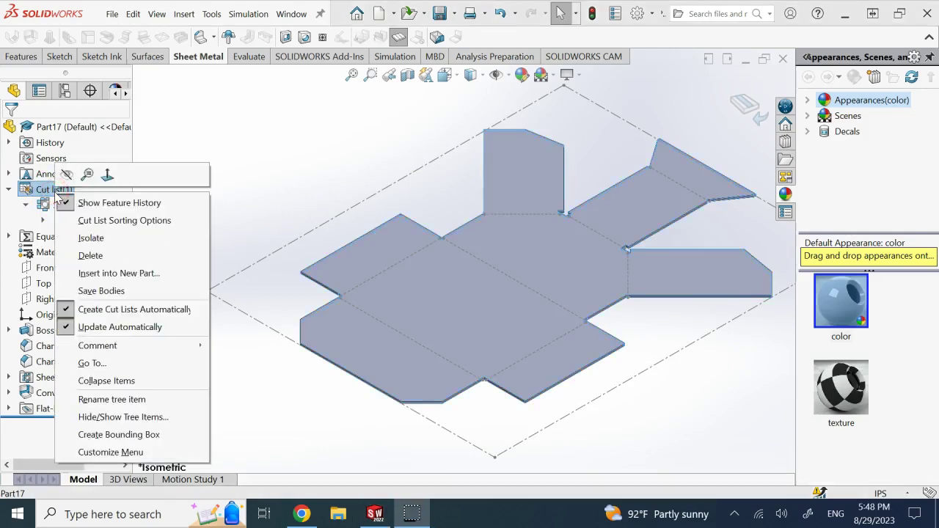
left_click(245, 128)
left_click(245, 74)
right_click(78, 208)
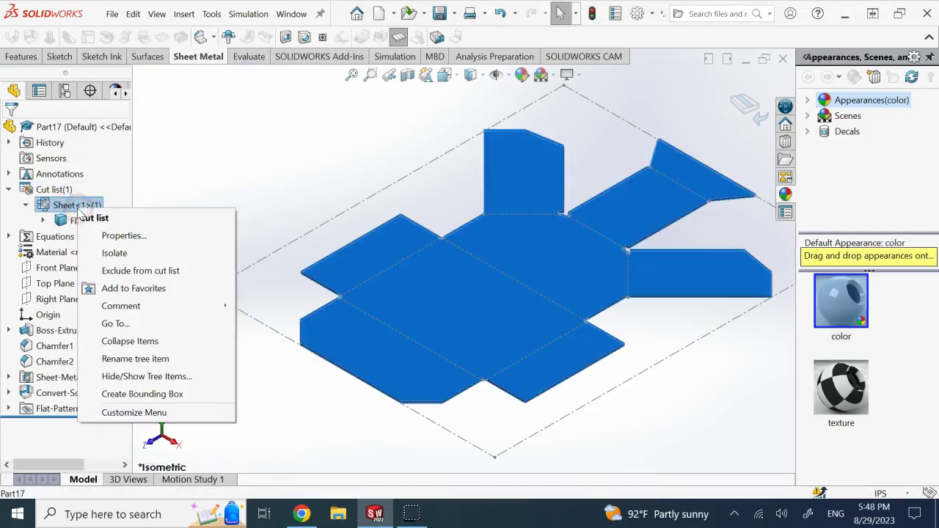
left_click(117, 234)
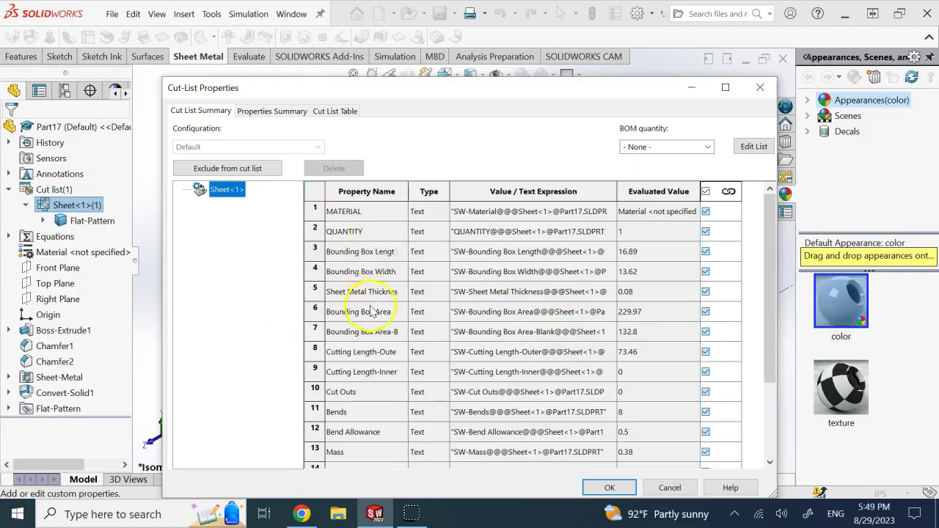
Step: Compare the bounding box properties with the flat pattern, and review the cutting length, bend and mass entries
left_click(360, 252)
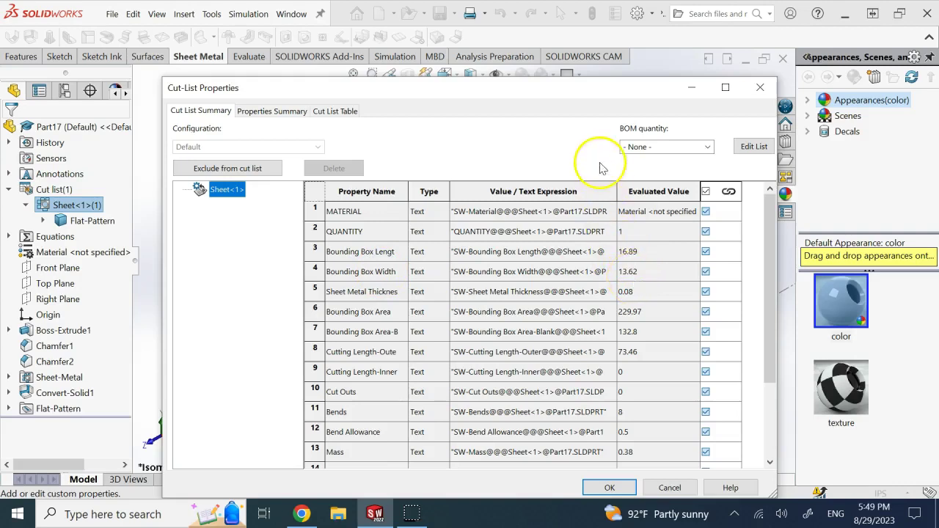
left_click_drag(581, 88, 2, 103)
left_click_drag(438, 22, 337, 200)
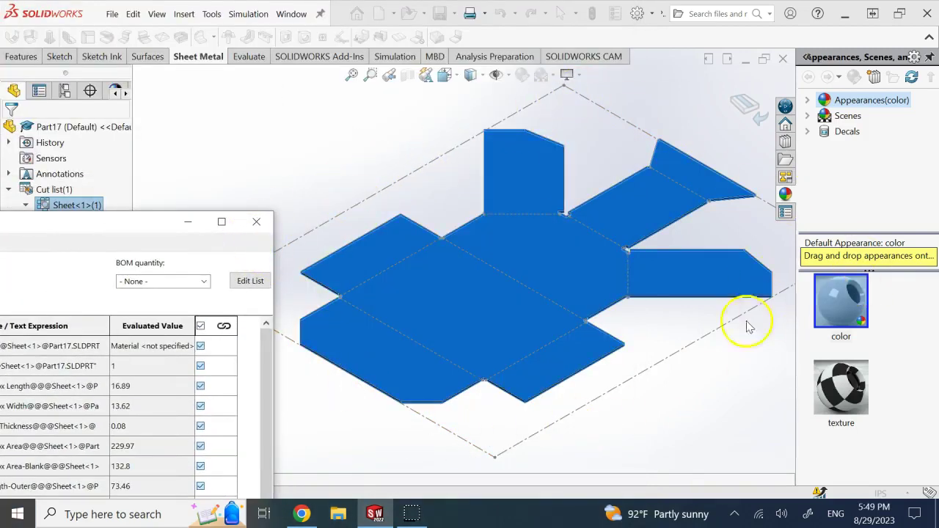
left_click_drag(125, 228, 408, 86)
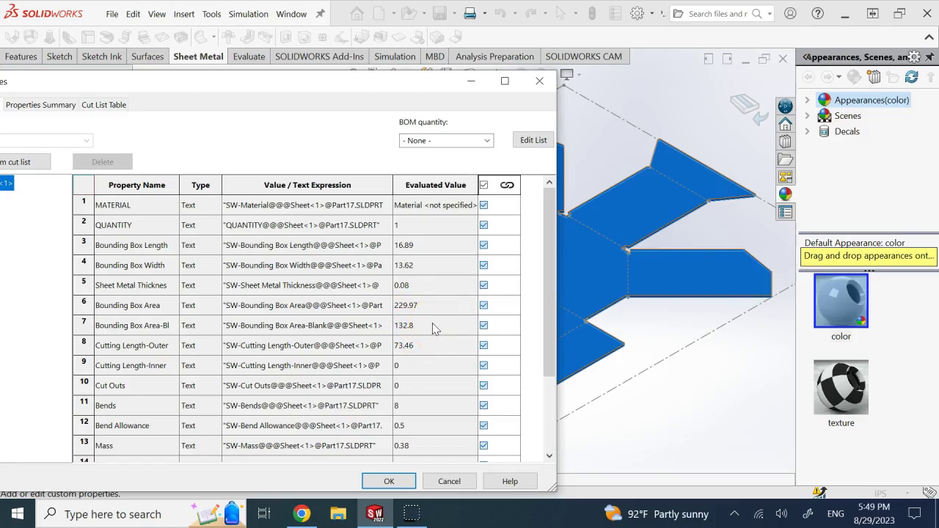
left_click(545, 341)
left_click_drag(545, 338, 546, 409)
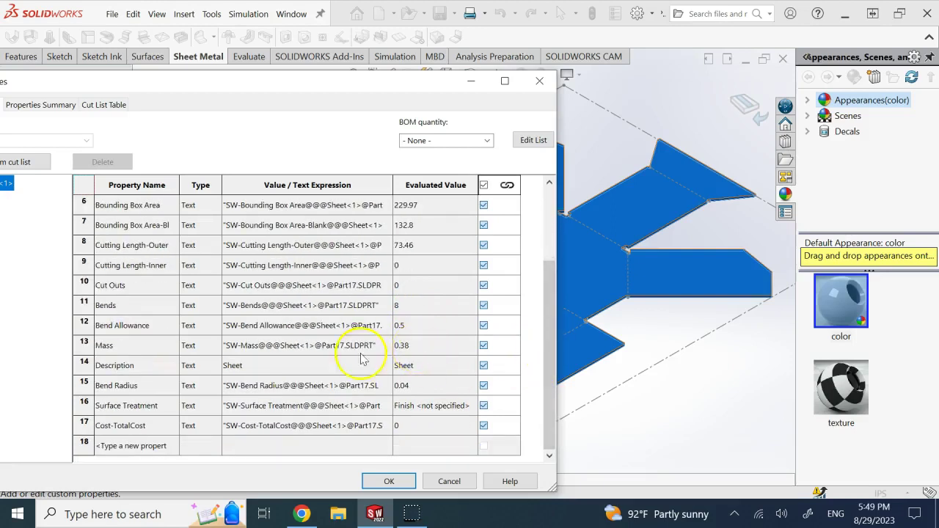
left_click_drag(541, 356, 551, 254)
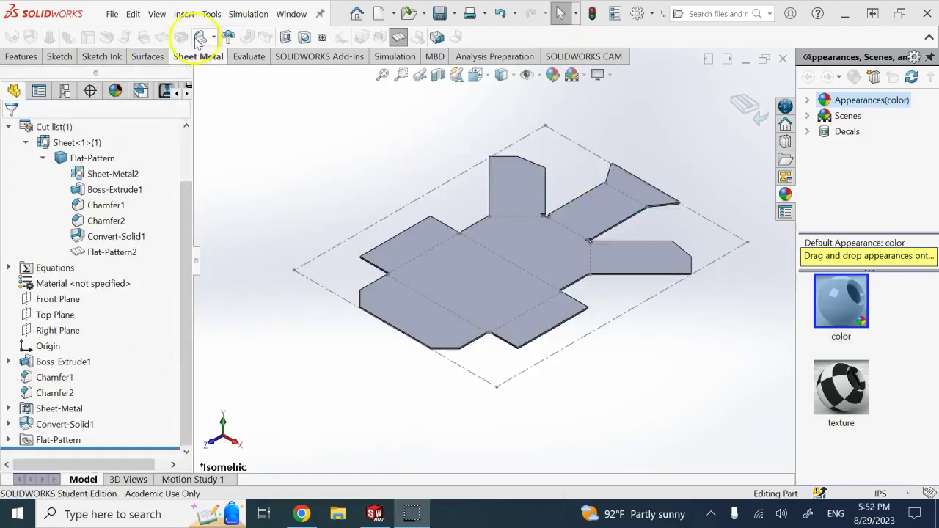
Step: Collapse the flat-pattern body's feature list in the cut list and fold the part back up
left_click(43, 158)
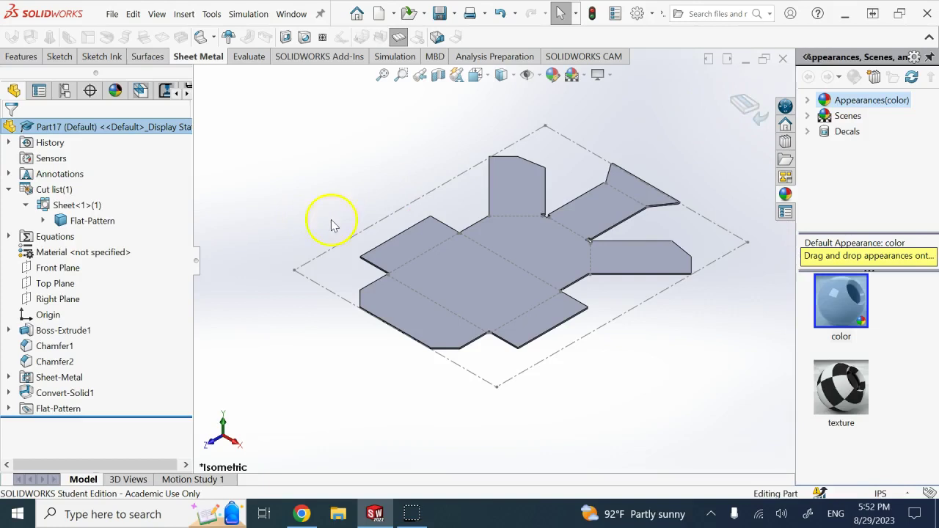
left_click(750, 108)
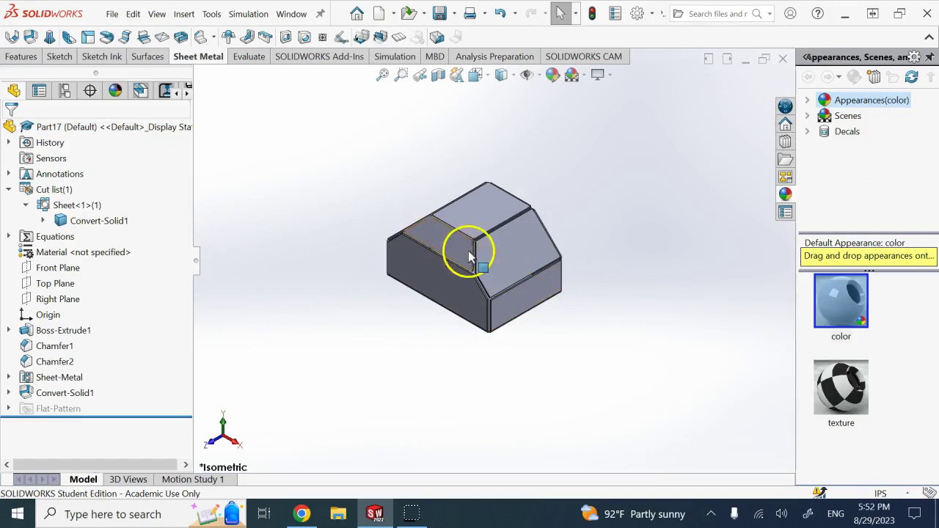
scroll(549, 310, "down", 2)
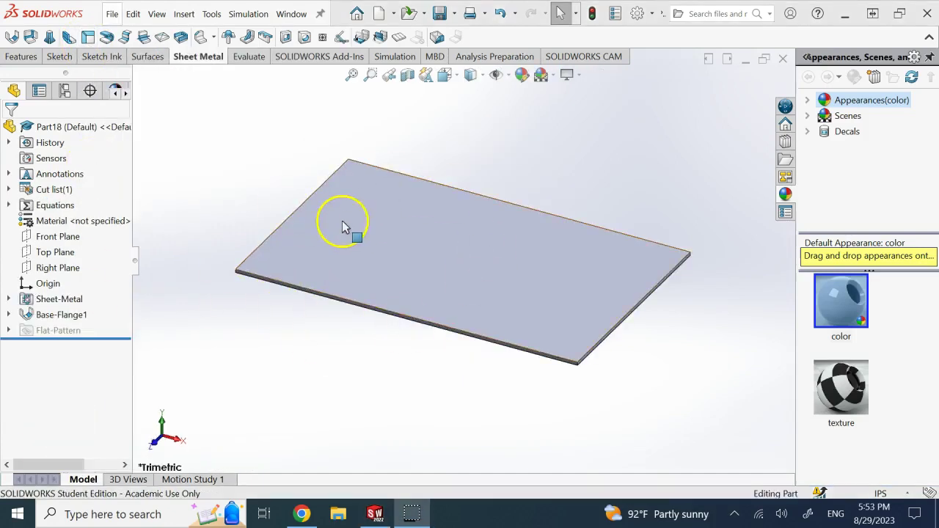
scroll(300, 303, "down", 4)
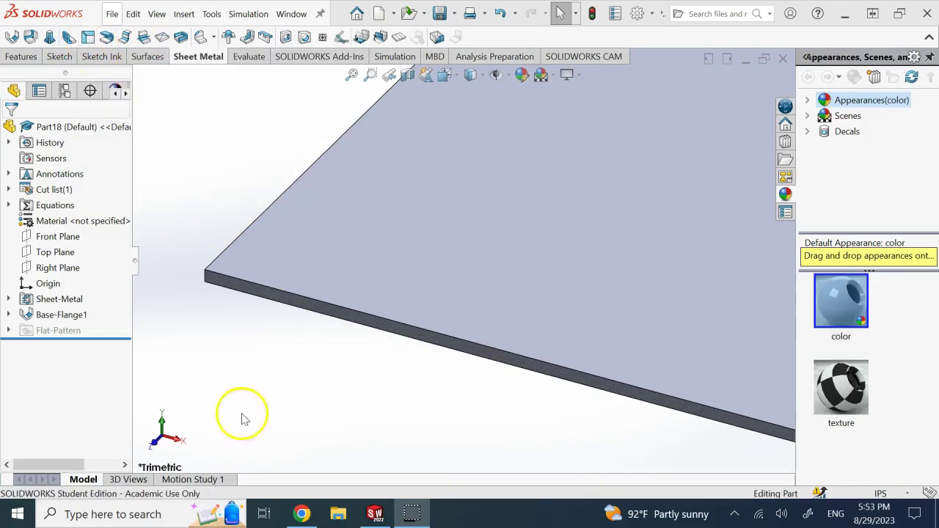
Step: Start a miter flange on the plate's upper side edge near its front corner and view the profile sketch plane straight on
left_click(87, 38)
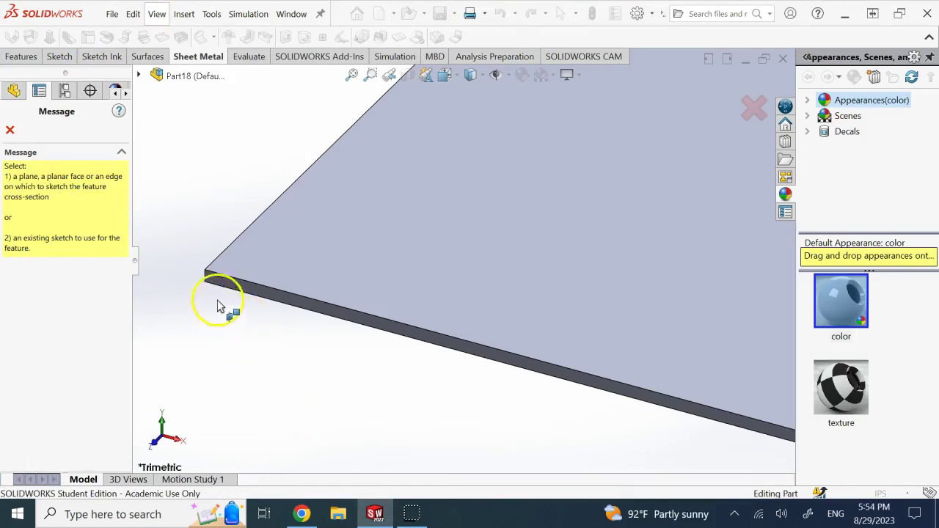
left_click(228, 251)
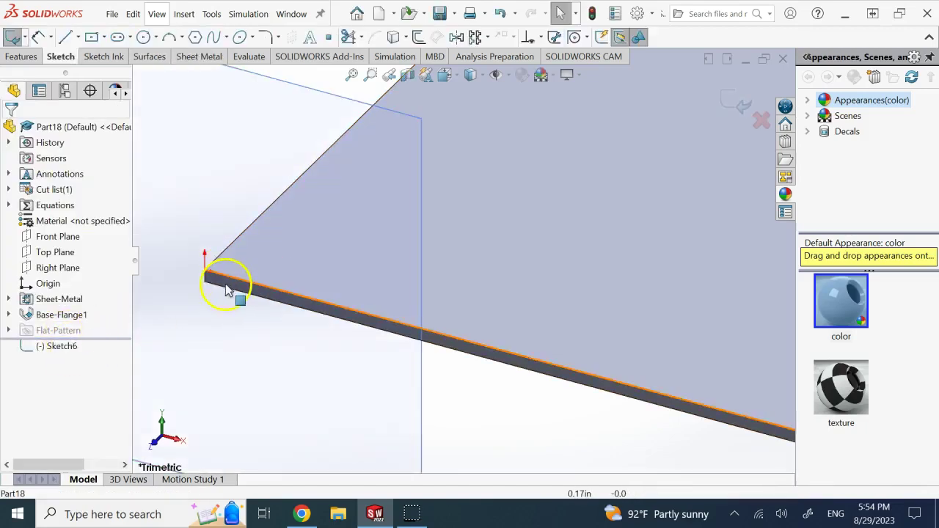
left_click(206, 274)
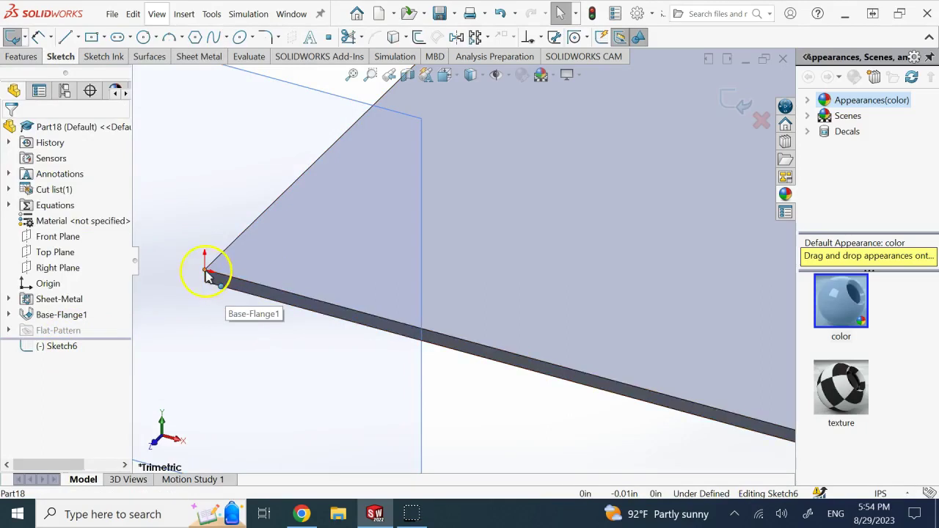
left_click(340, 359)
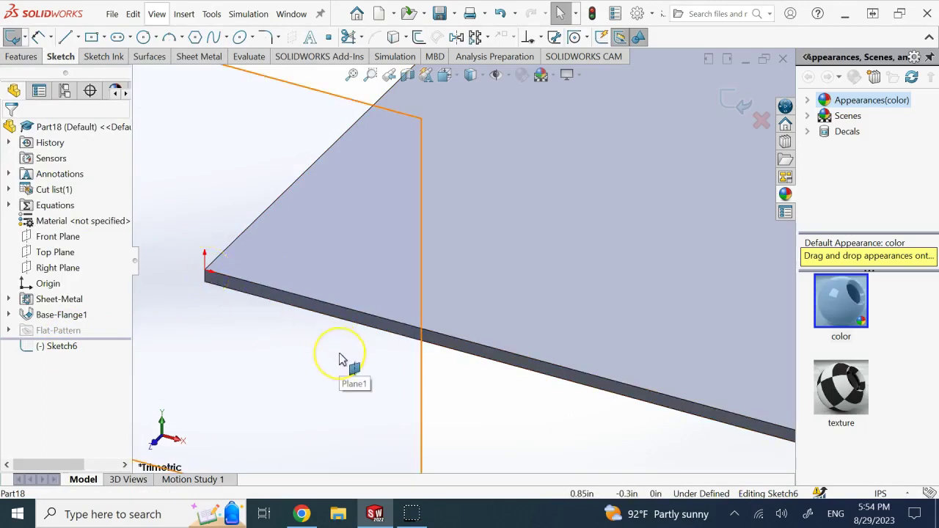
key("ctrl+8")
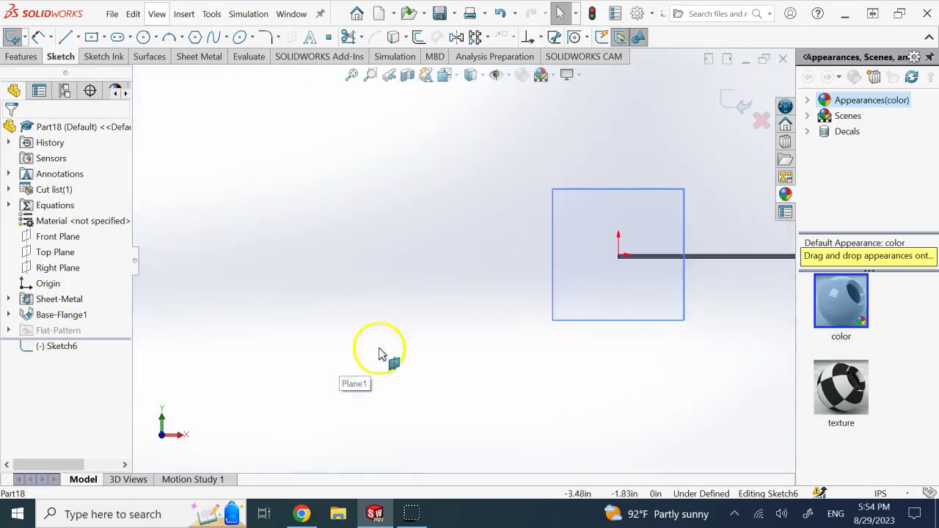
Step: Sketch two connected lines from the plate's upper corner, about 0.48 in steeply upward and about 0.41 in outward
scroll(664, 272, "down", 3)
scroll(650, 262, "up", 2)
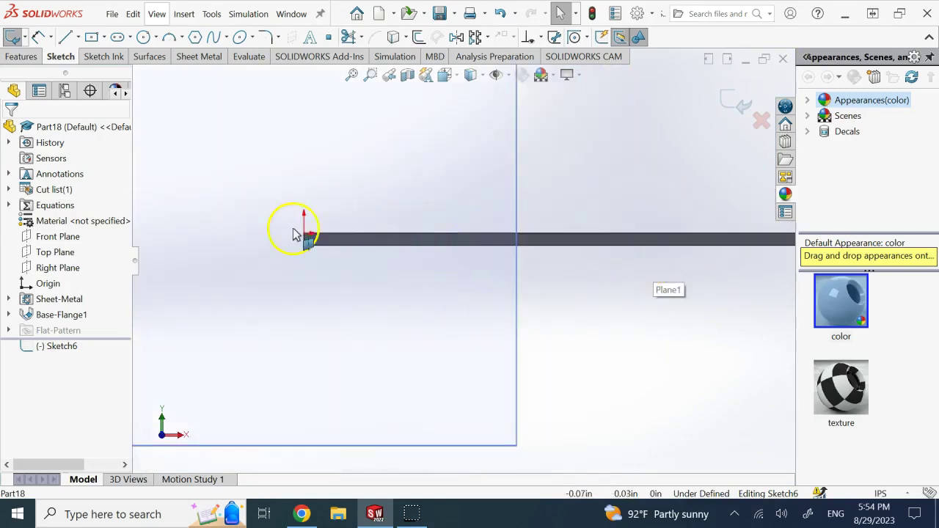
scroll(294, 231, "down", 2)
left_click(65, 37)
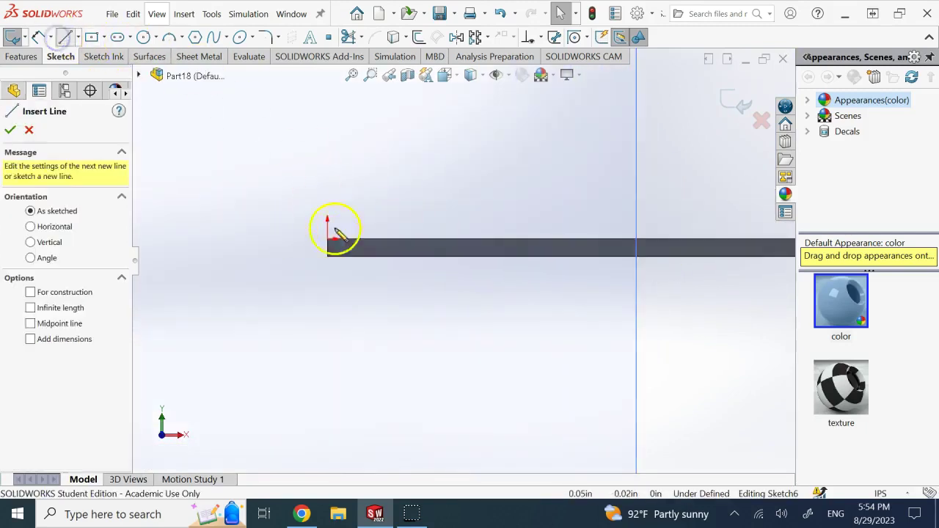
left_click(327, 238)
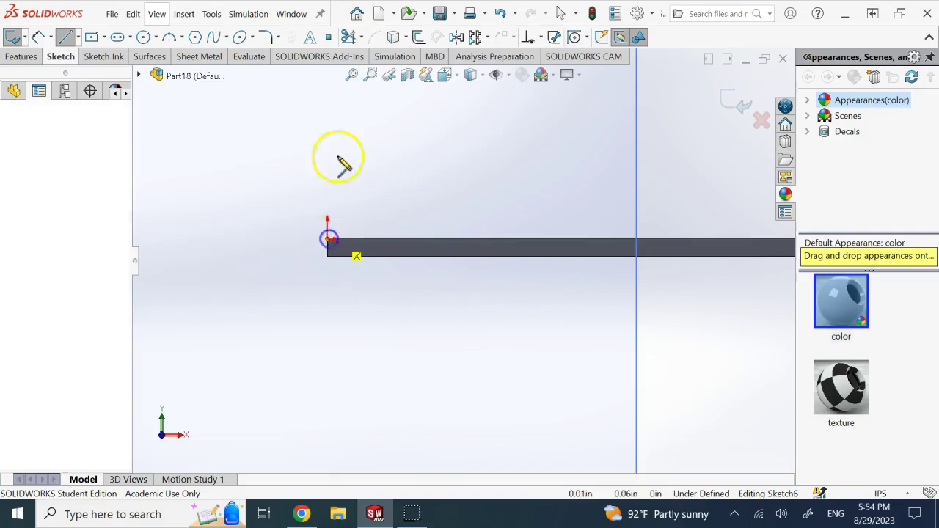
left_click(296, 136)
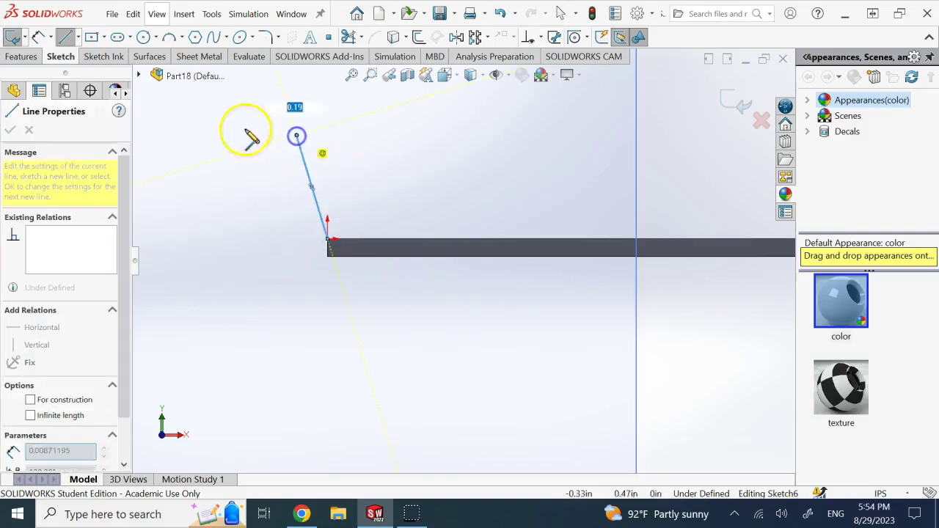
left_click(211, 99)
Step: Dimension the outer line of the flange profile at 0.40 in
left_click(64, 37)
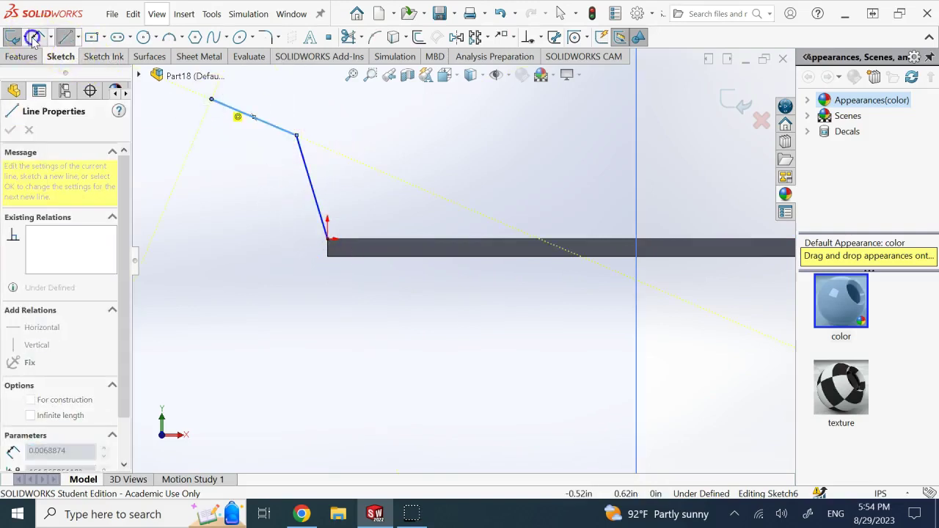
left_click(251, 125)
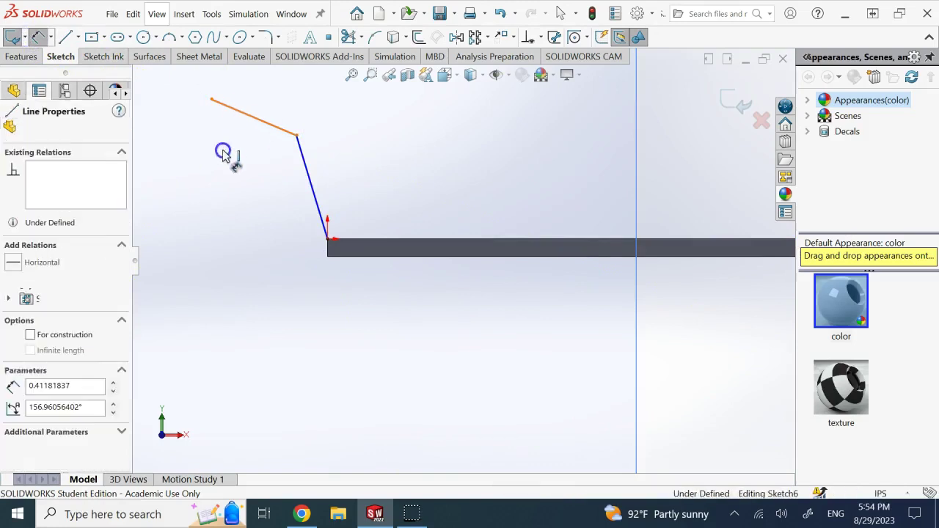
left_click(255, 107)
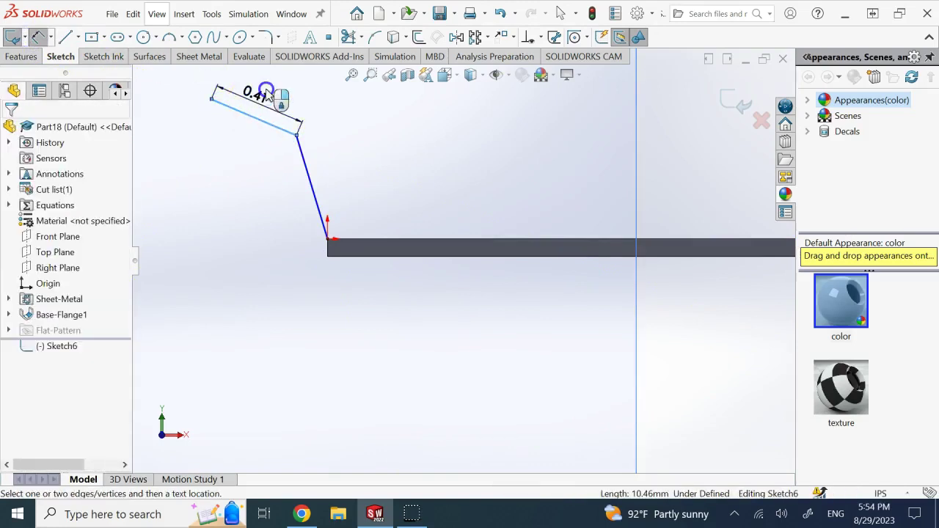
type("0.41")
left_click(193, 81)
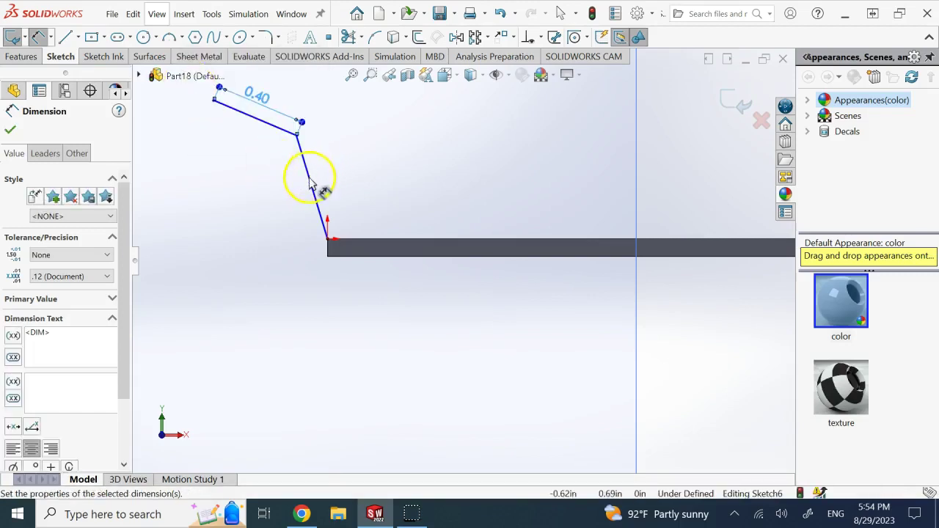
key("Escape")
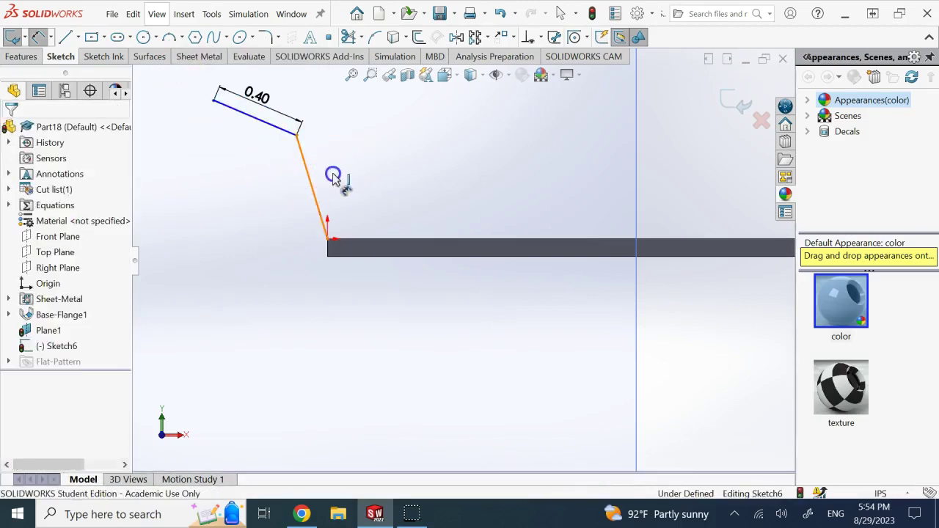
Step: Dimension the lower line of the flange profile at 0.5 in
left_click(333, 179)
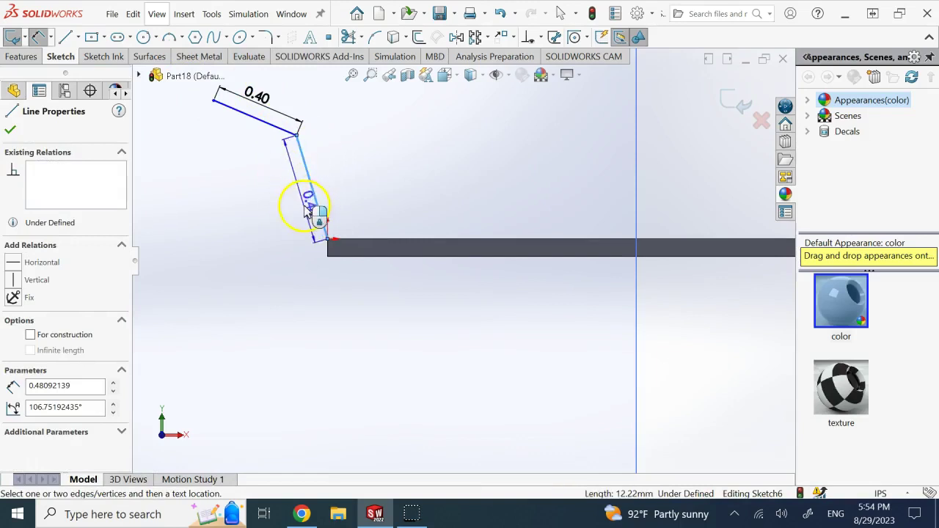
left_click(300, 211)
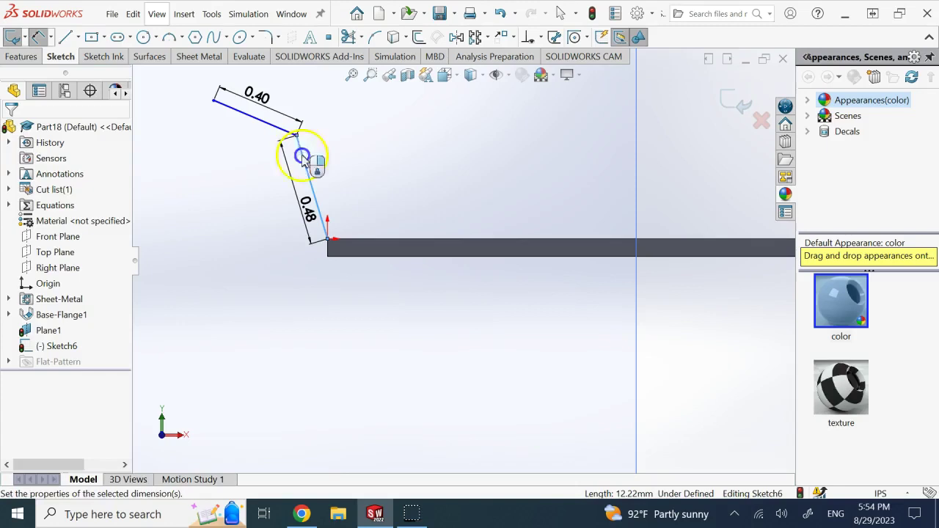
double_click(316, 212)
type("0.5")
left_click(244, 193)
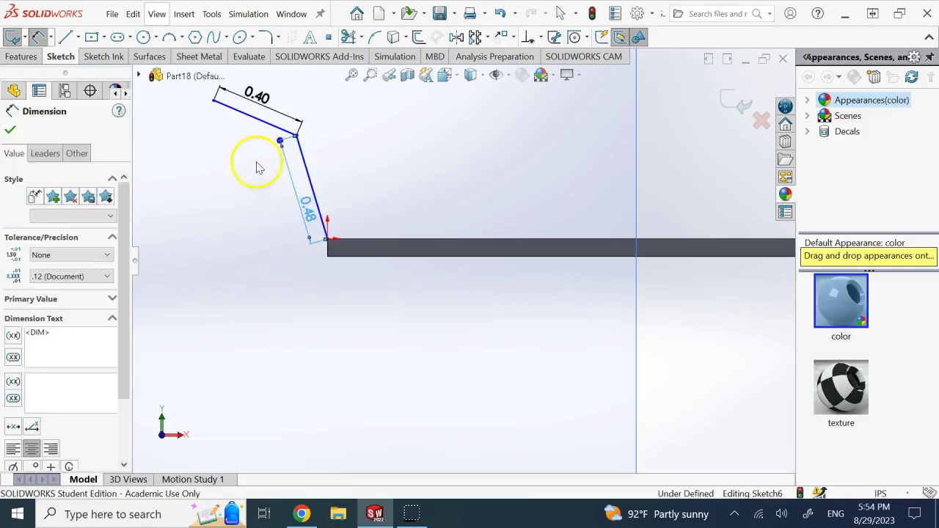
Step: Dimension the angle between the two profile lines at 130°
left_click(282, 136)
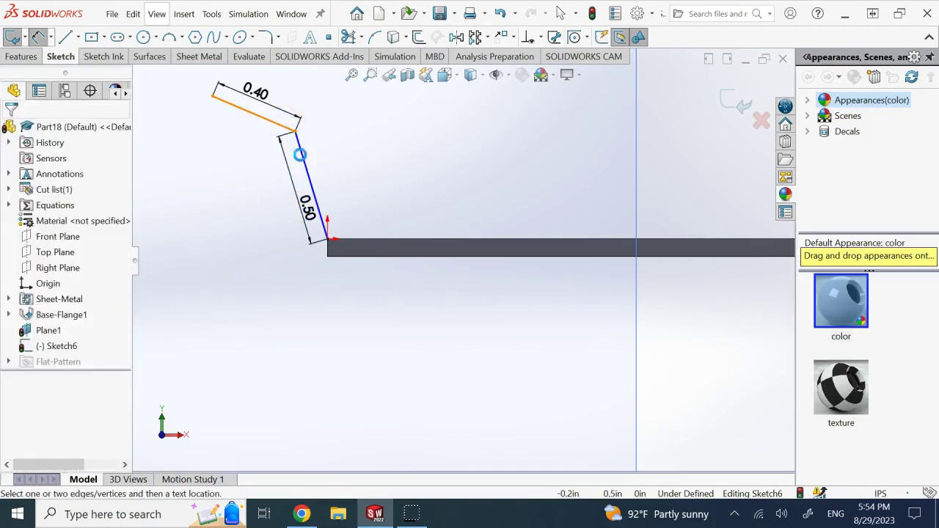
left_click(300, 154)
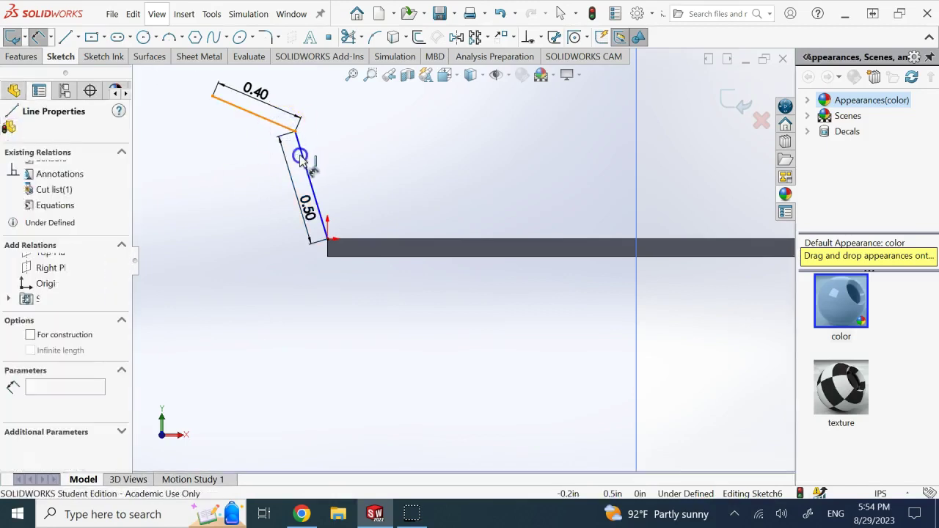
left_click(249, 154)
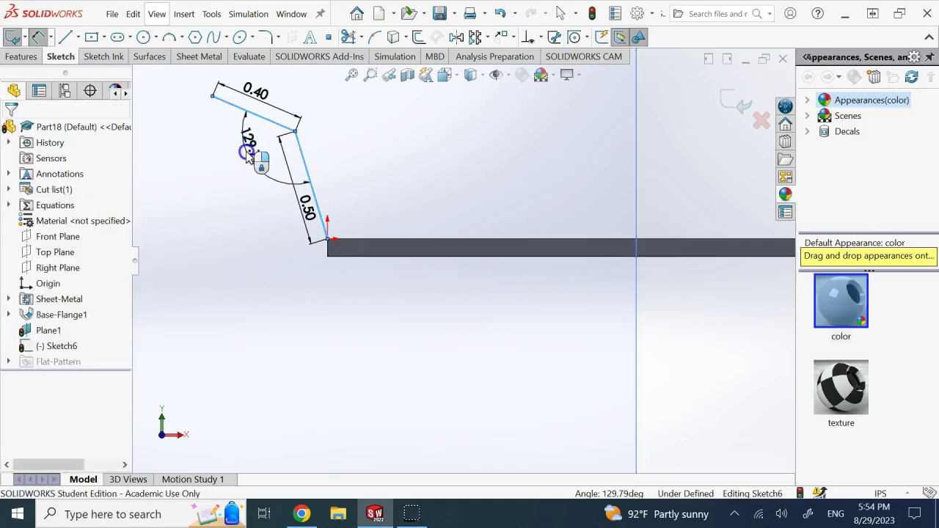
left_click(247, 157)
type("130")
key("Escape")
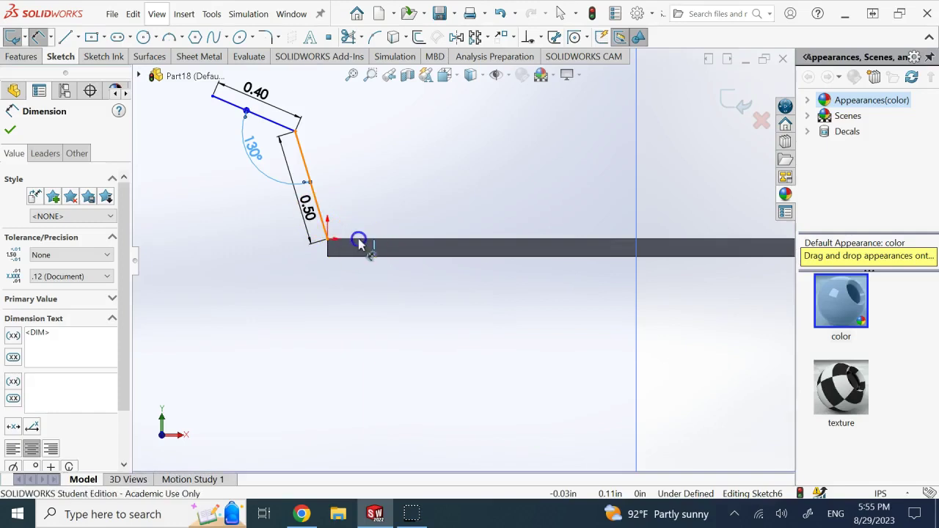
Step: Dimension the angle between the lower profile line and the plate's top edge at 120°, and exit the sketch
left_click(331, 240)
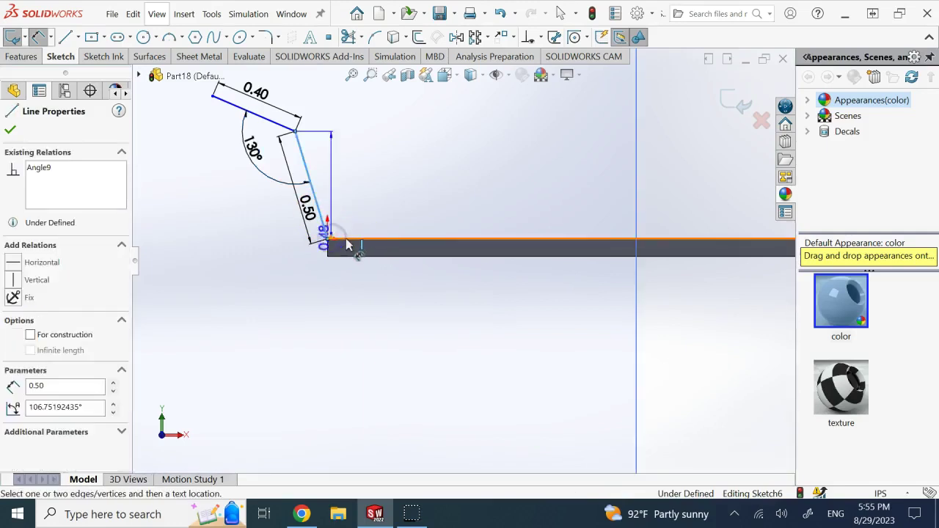
left_click(348, 244)
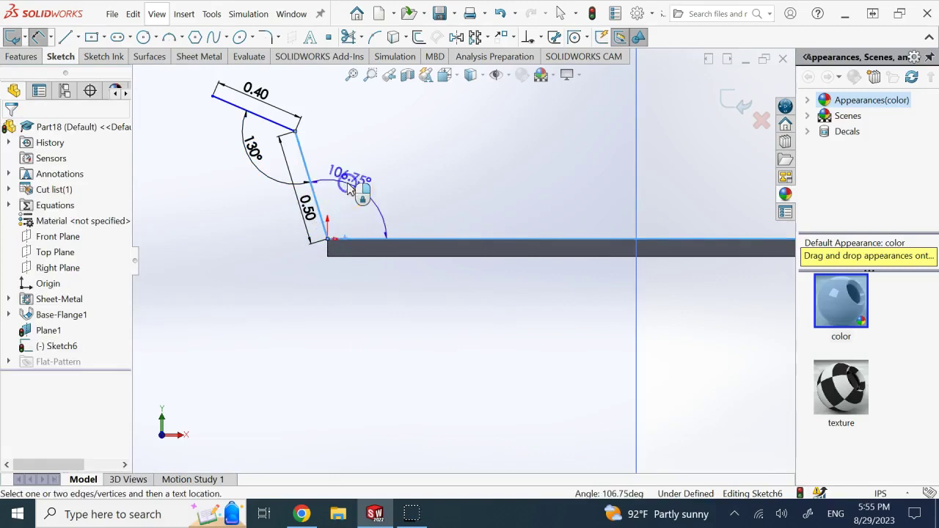
left_click(349, 187)
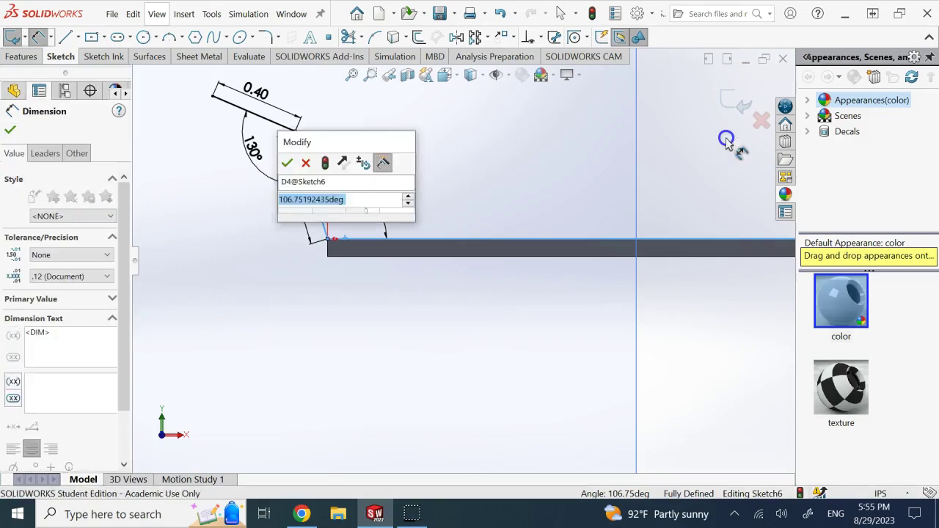
type("120")
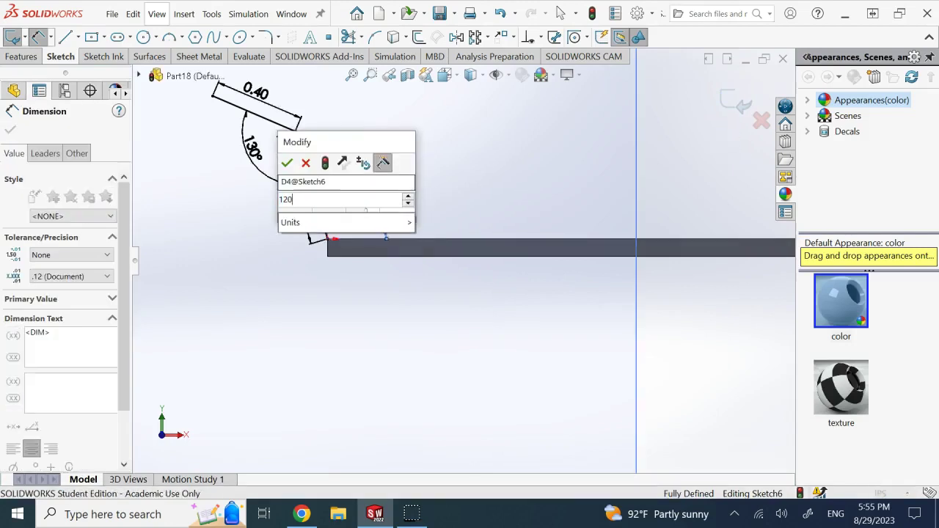
key("Escape")
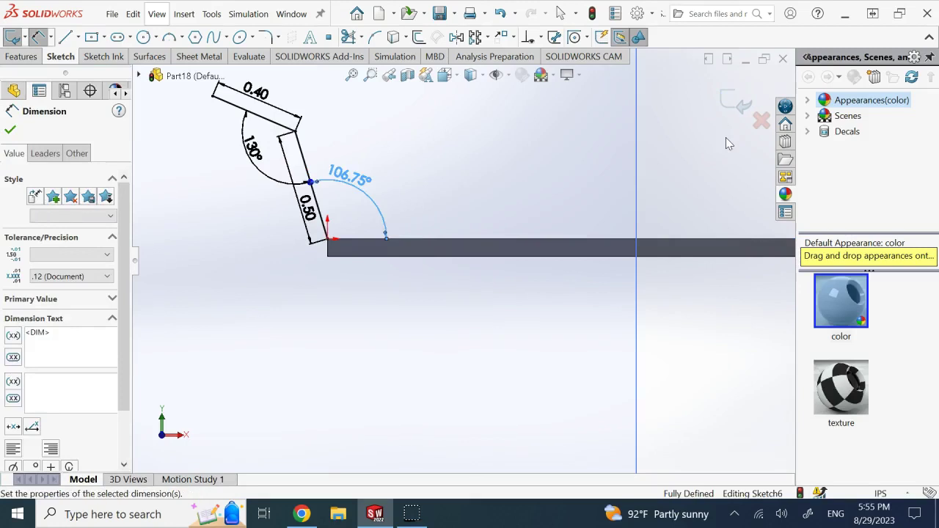
left_click(733, 104)
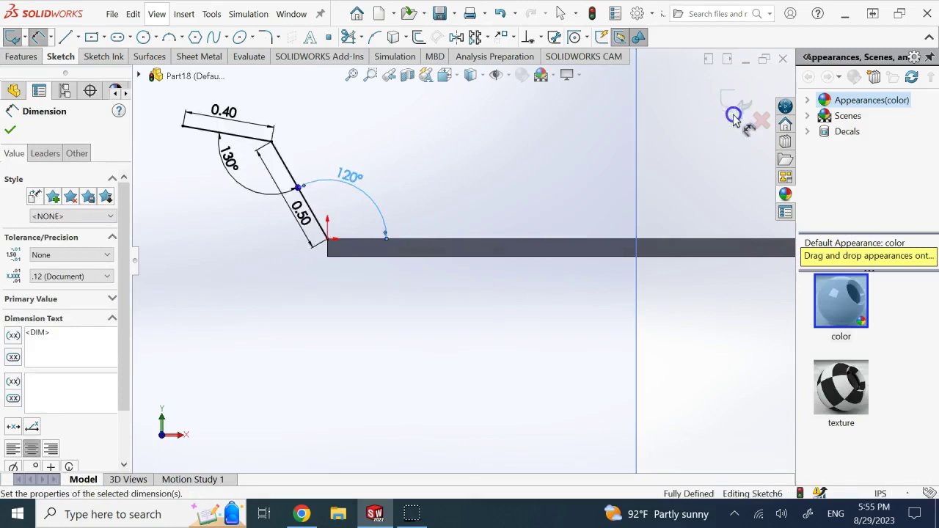
left_click(731, 114)
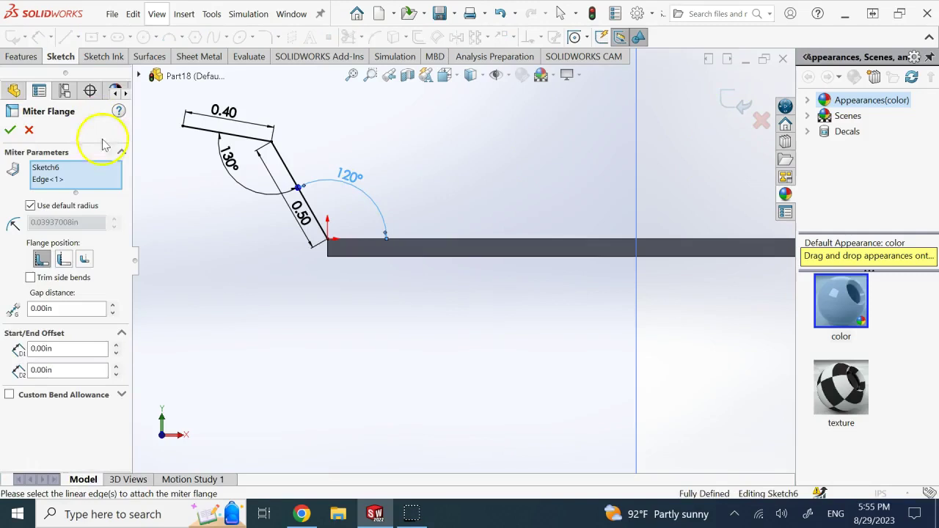
Step: Examine the miter flange preview along the plate's edge together with the gap distance and start/end offset settings
scroll(330, 195, "up", 1)
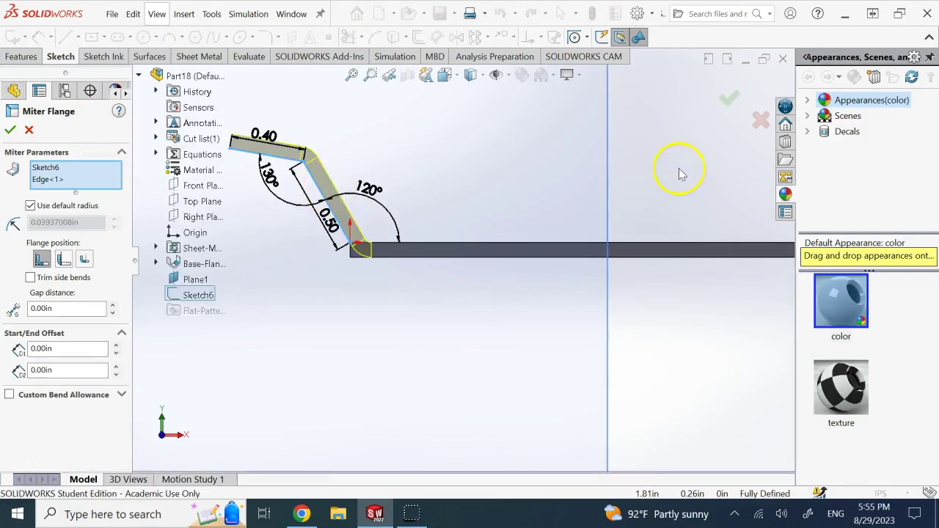
key("Left")
key("Left")
key("Left")
key("Left")
key("Down")
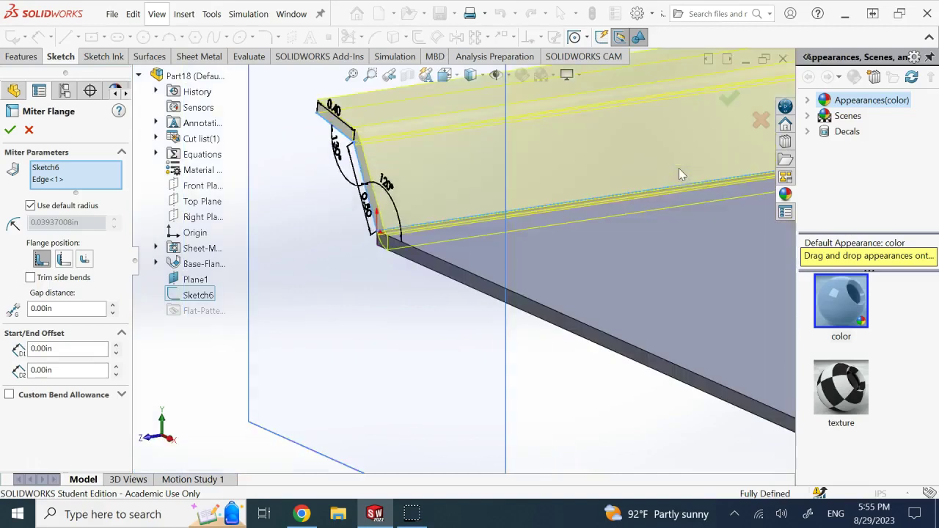
scroll(679, 179, "up", 5)
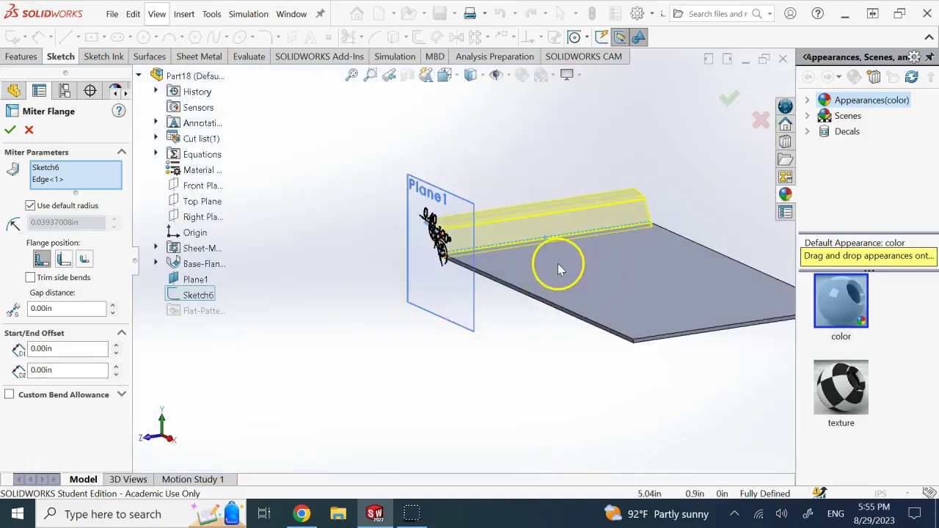
scroll(566, 251, "down", 3)
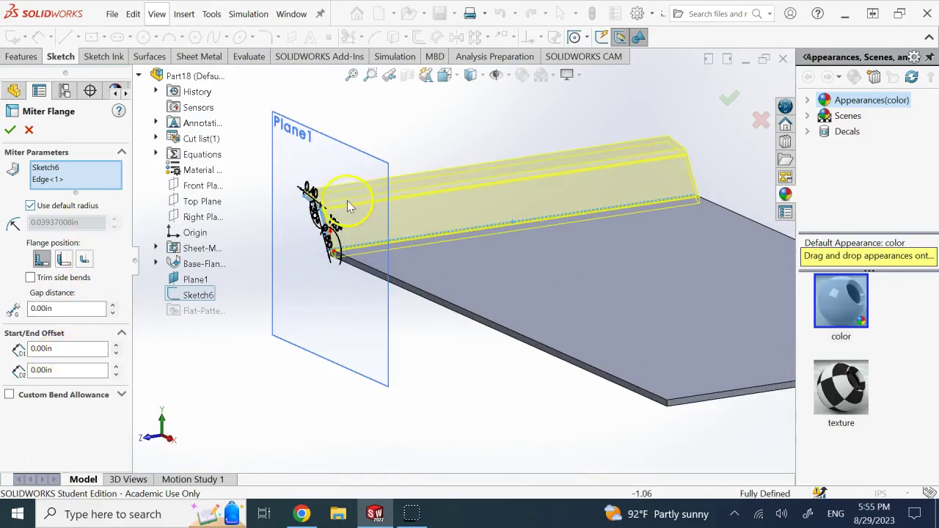
scroll(352, 212, "down", 4)
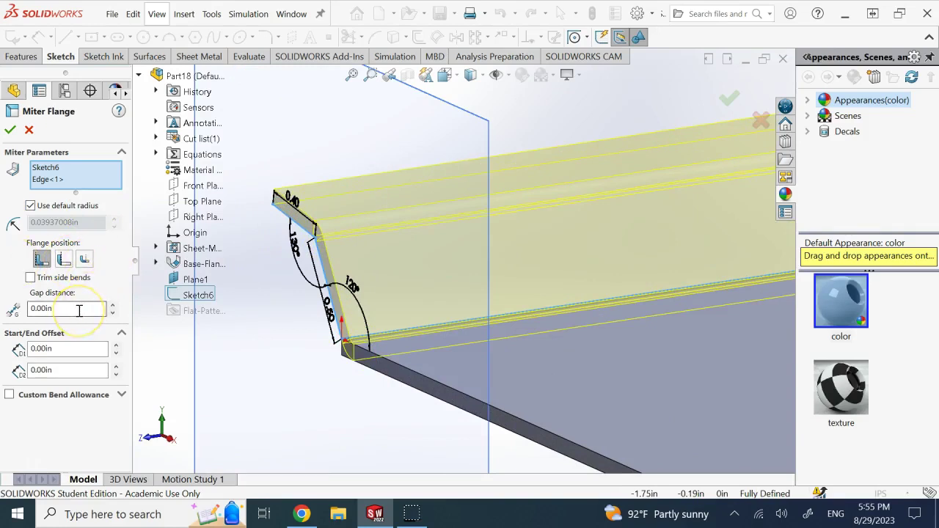
left_click(86, 349)
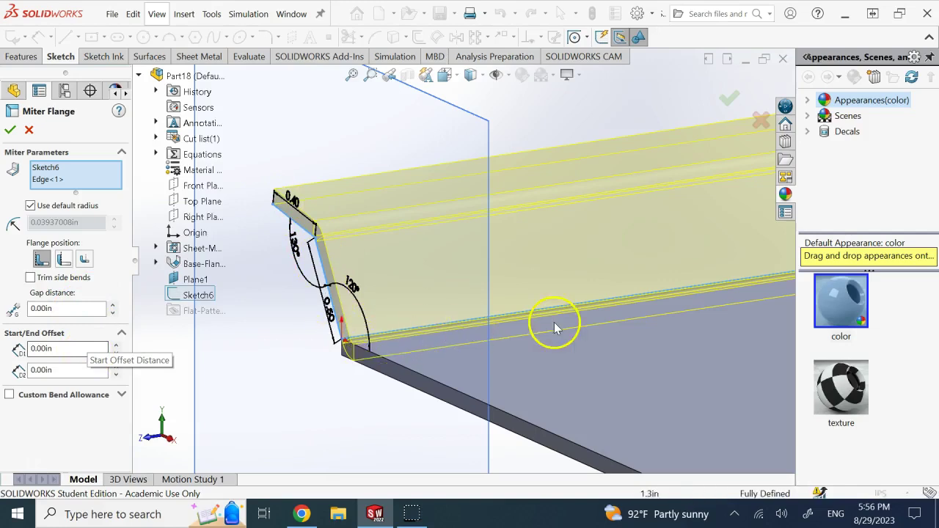
scroll(606, 303, "up", 2)
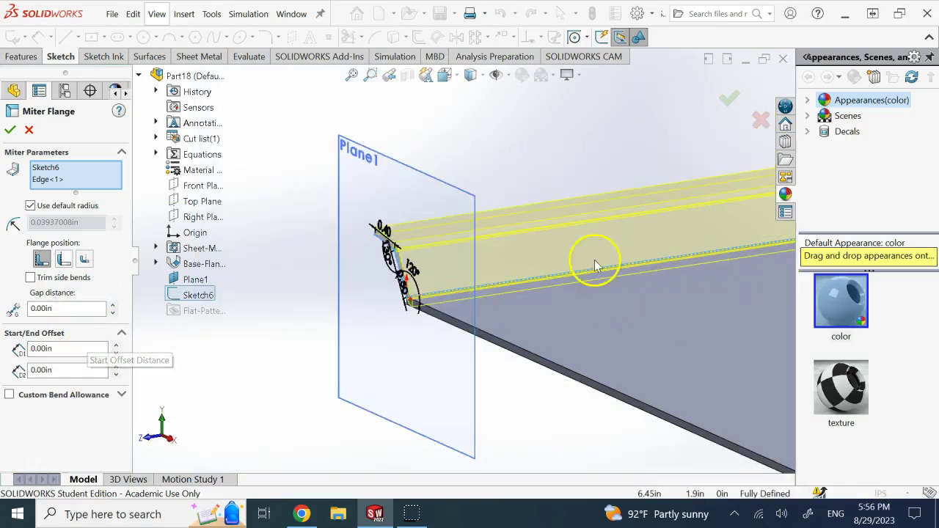
Step: Set both the start and end offset of the miter flange to 1 in and create the flange
scroll(647, 278, "up", 3)
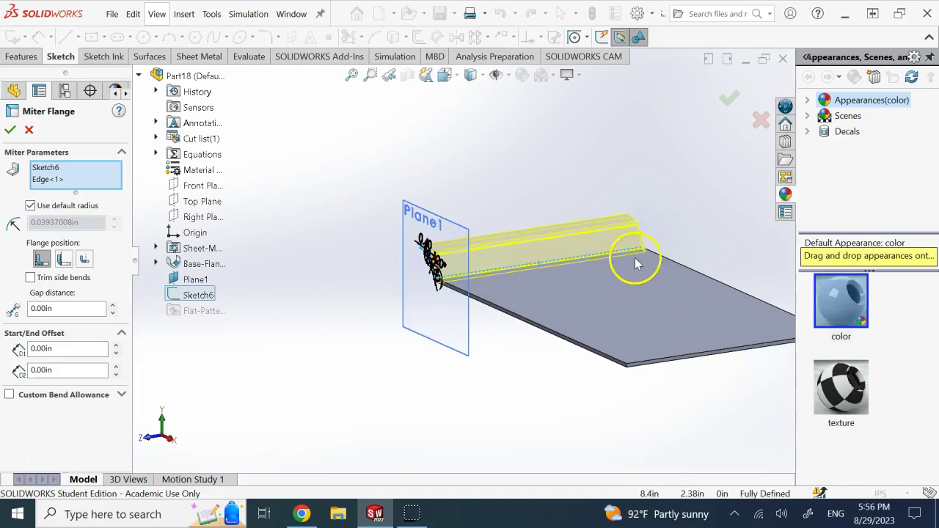
scroll(627, 263, "down", 1)
scroll(611, 263, "down", 2)
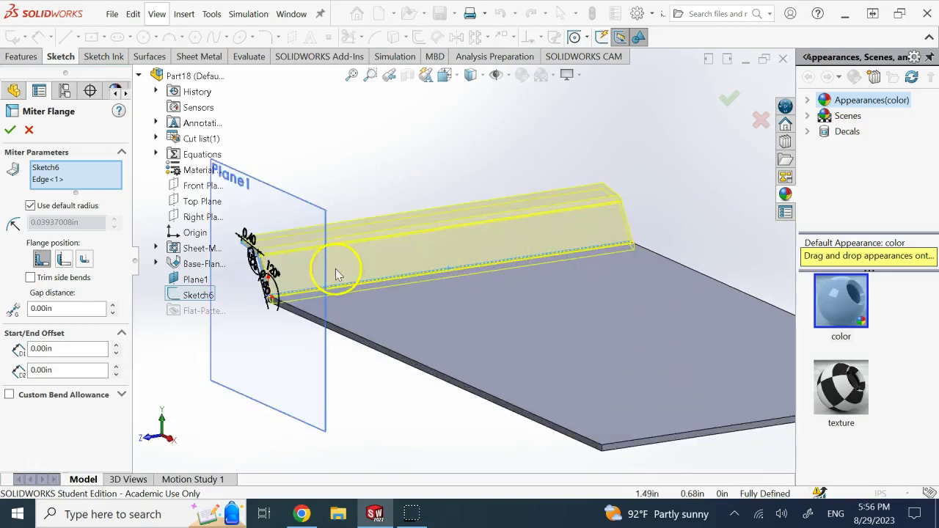
scroll(335, 268, "down", 1)
left_click(115, 344)
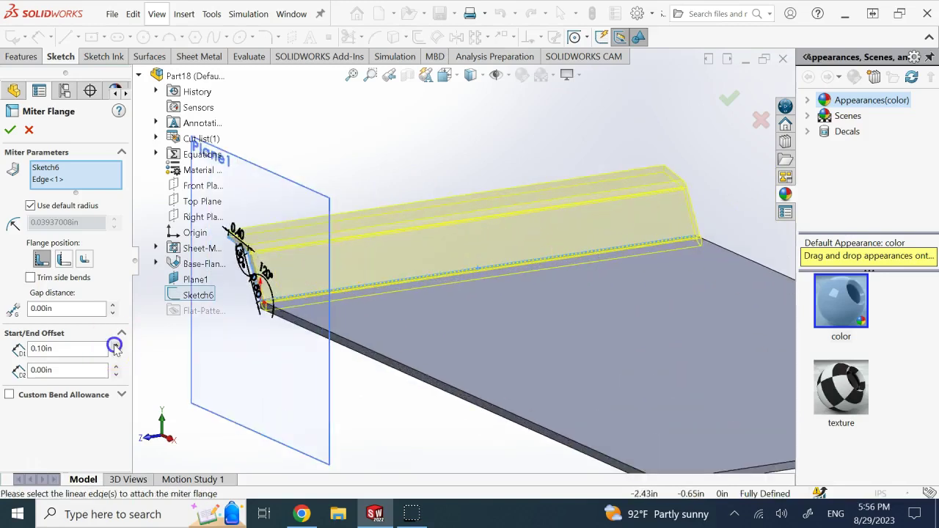
double_click(87, 348)
type("1.")
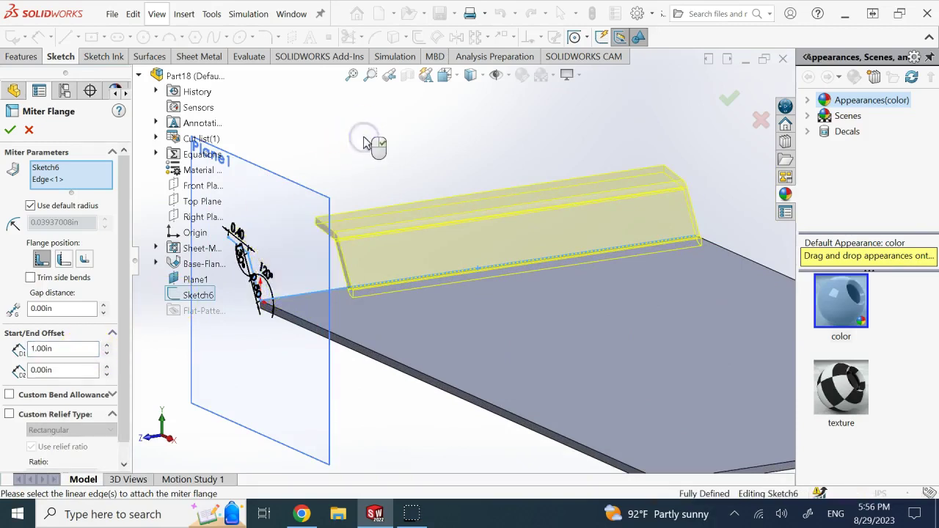
double_click(72, 375)
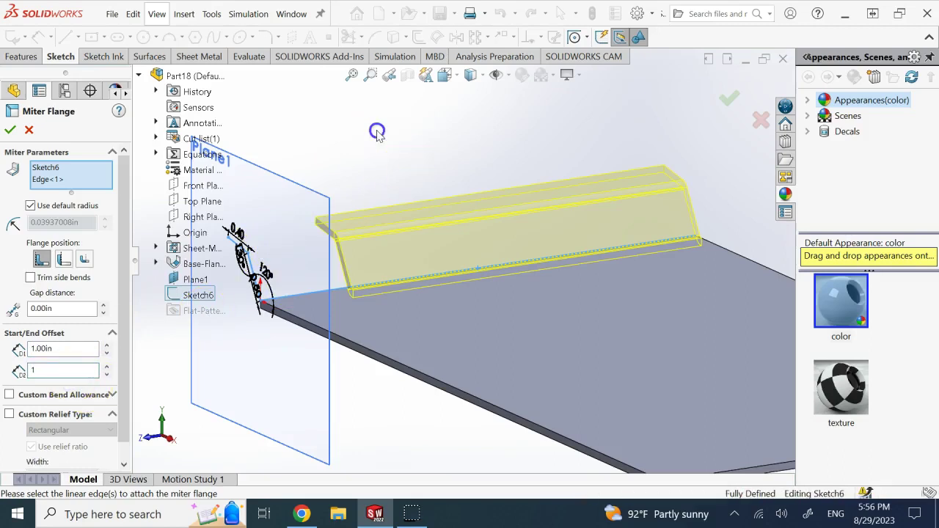
left_click(10, 130)
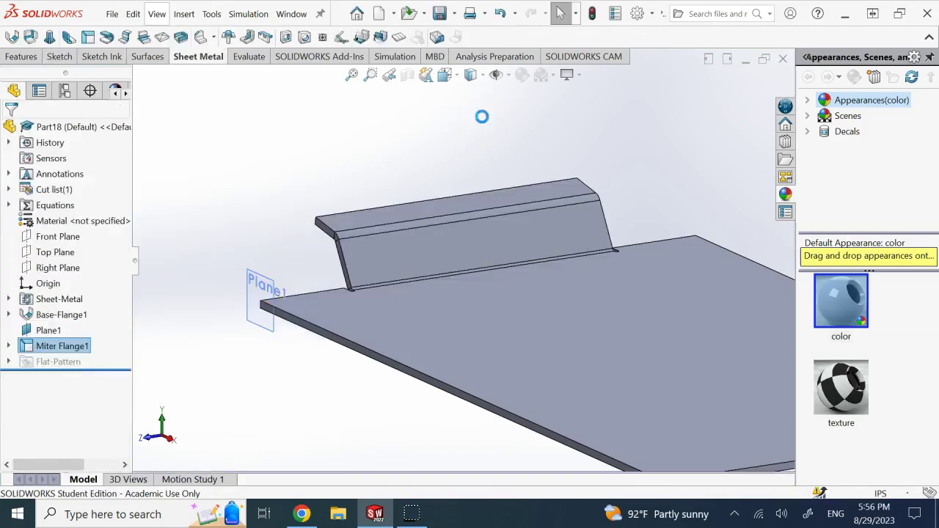
Step: Edit the miter flange and add the plate's adjacent long edge as a second flange edge
middle_click_drag(480, 120, 453, 301)
scroll(474, 300, "down", 2)
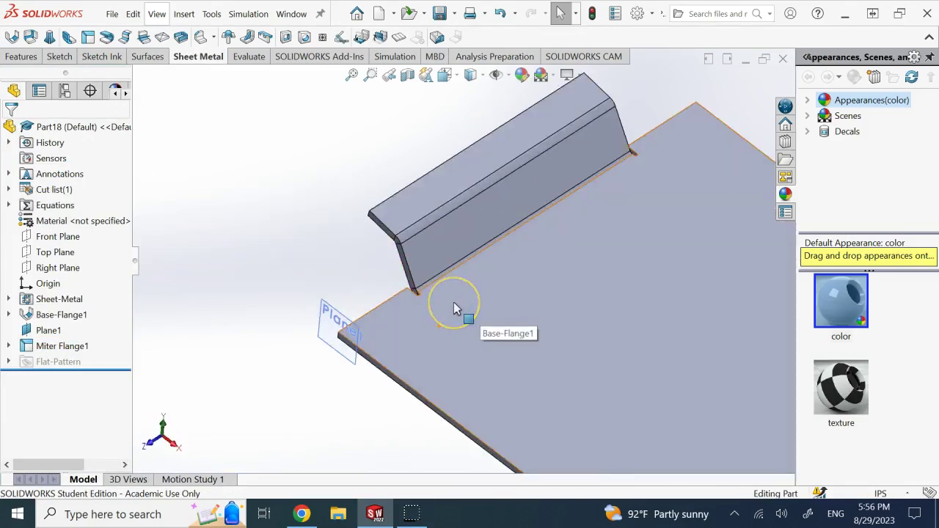
scroll(453, 302, "down", 2)
scroll(453, 302, "down", 1)
scroll(459, 309, "down", 1)
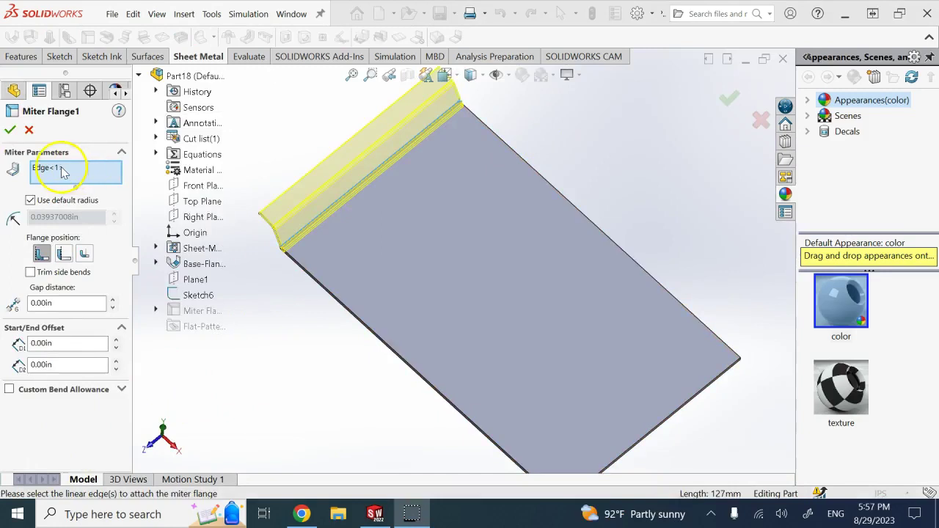
left_click(334, 209)
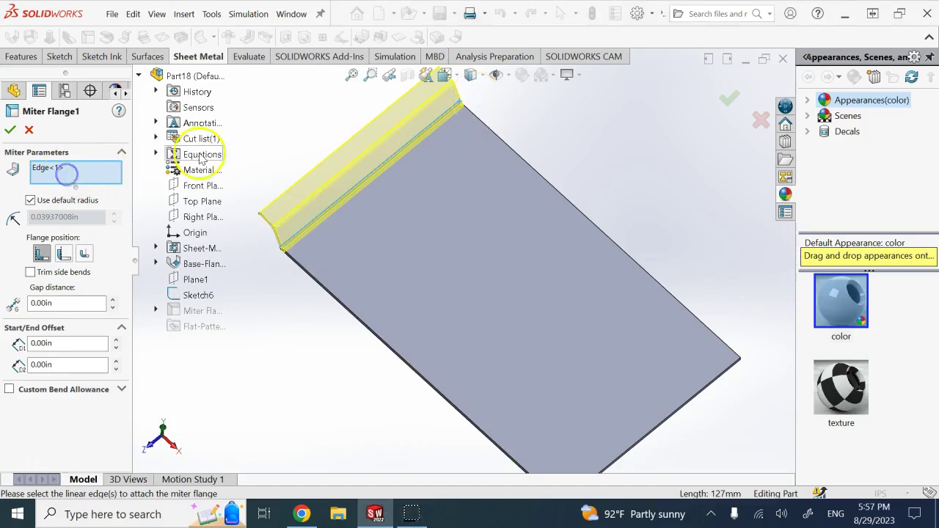
left_click(506, 147)
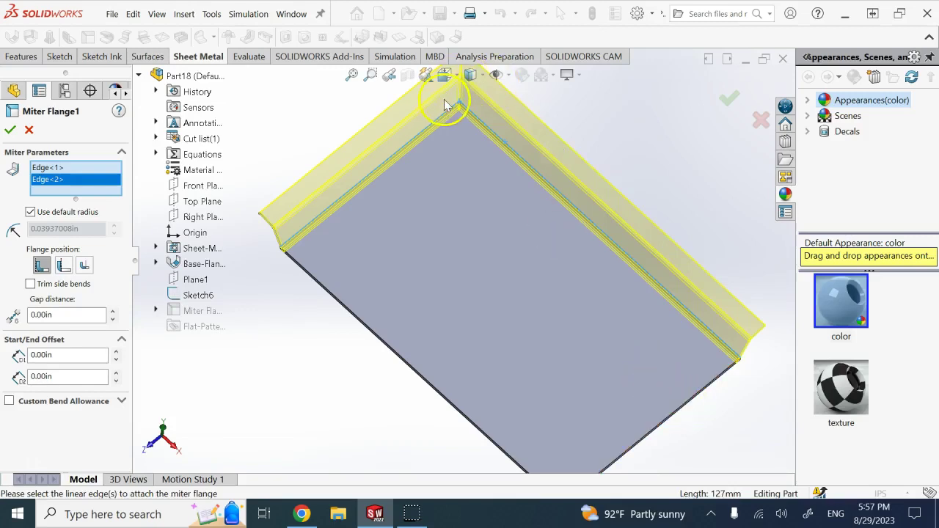
Step: Add the plate's two remaining edges to the miter flange so it runs around all four sides
scroll(459, 96, "up", 3)
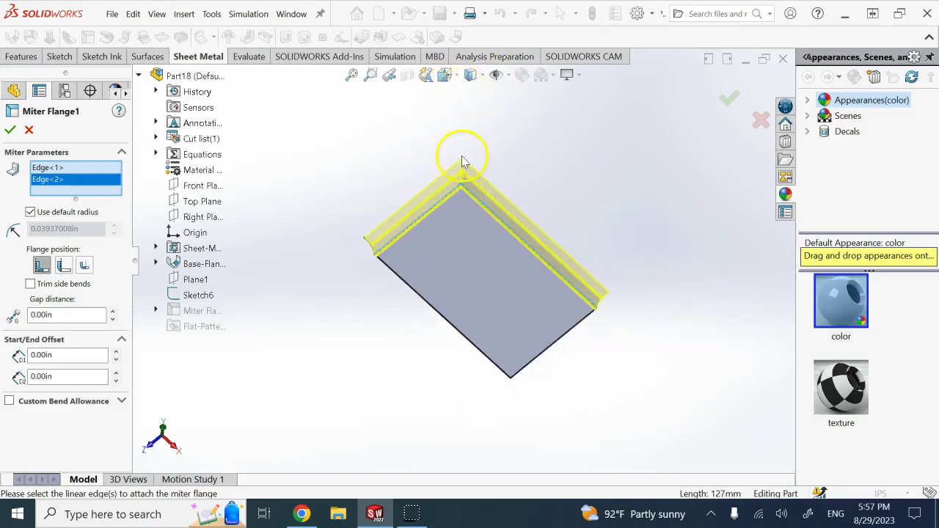
scroll(462, 163, "down", 5)
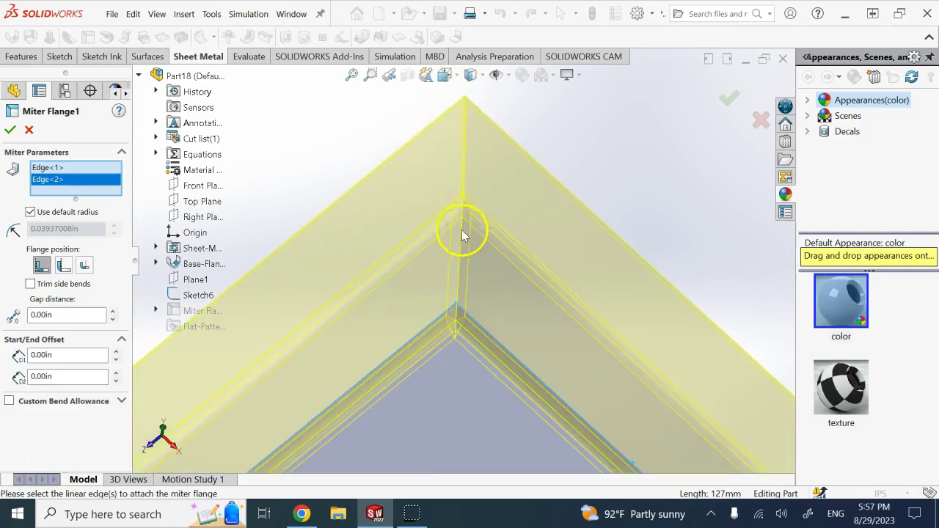
scroll(457, 231, "up", 6)
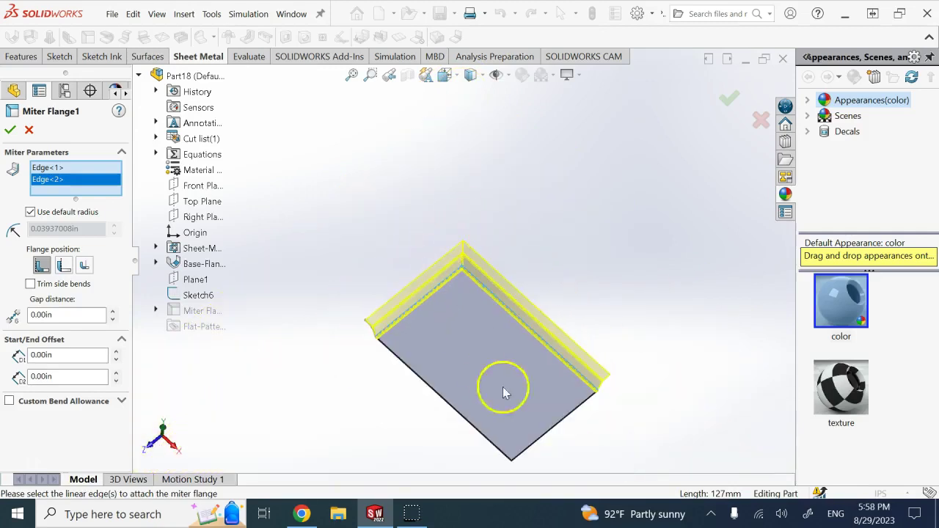
scroll(503, 392, "down", 2)
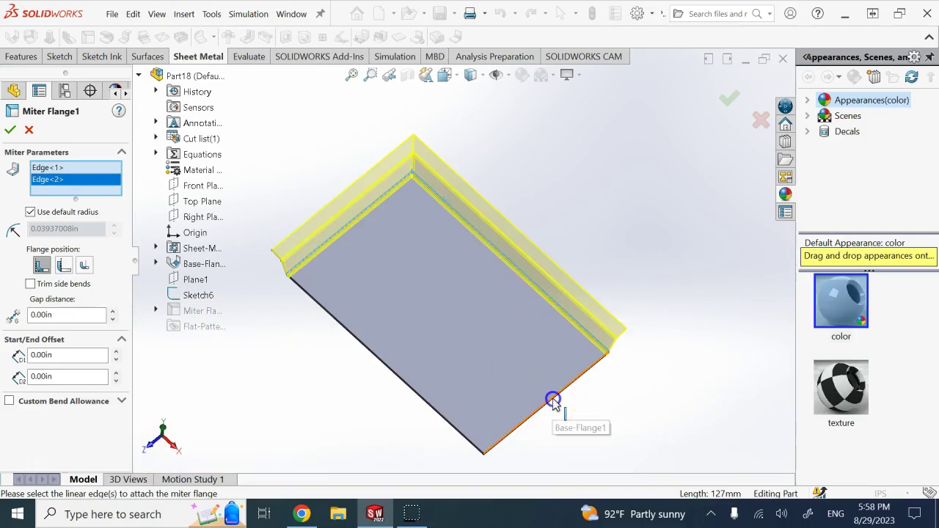
left_click(552, 401)
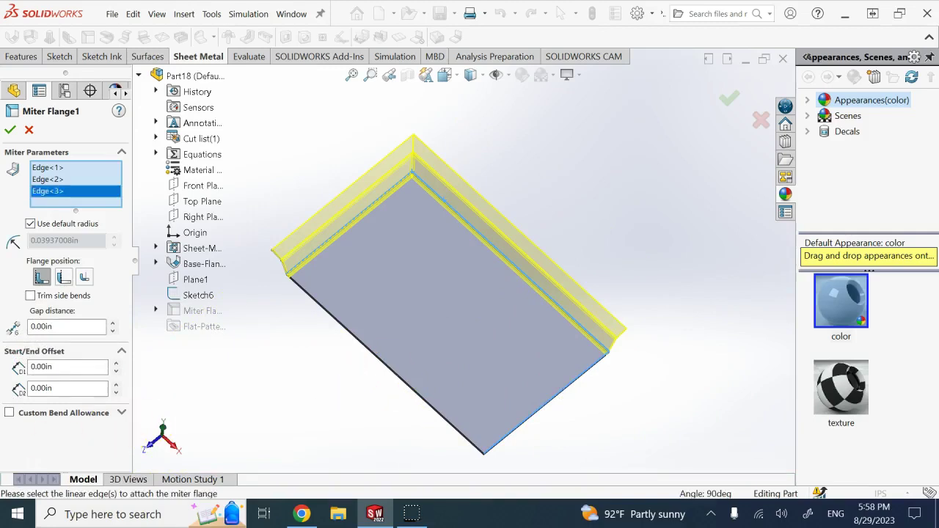
left_click(386, 362)
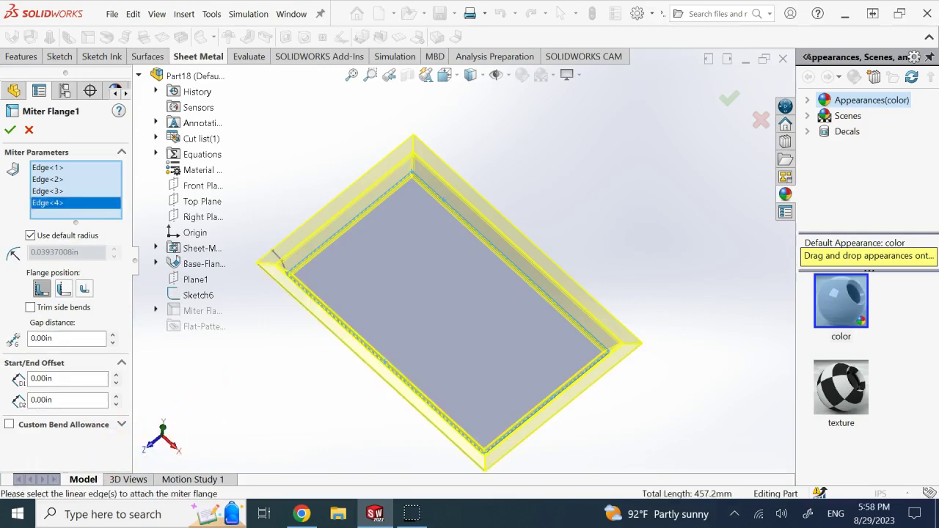
left_click(10, 130)
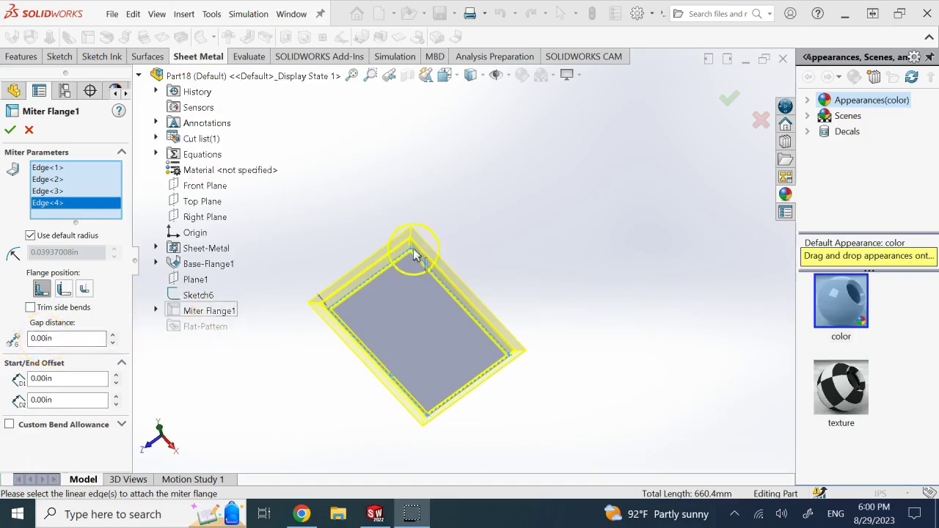
Step: Set the gap distance of the four-edge miter flange to 0.1 in and accept the feature
scroll(412, 250, "down", 10)
scroll(470, 214, "up", 3)
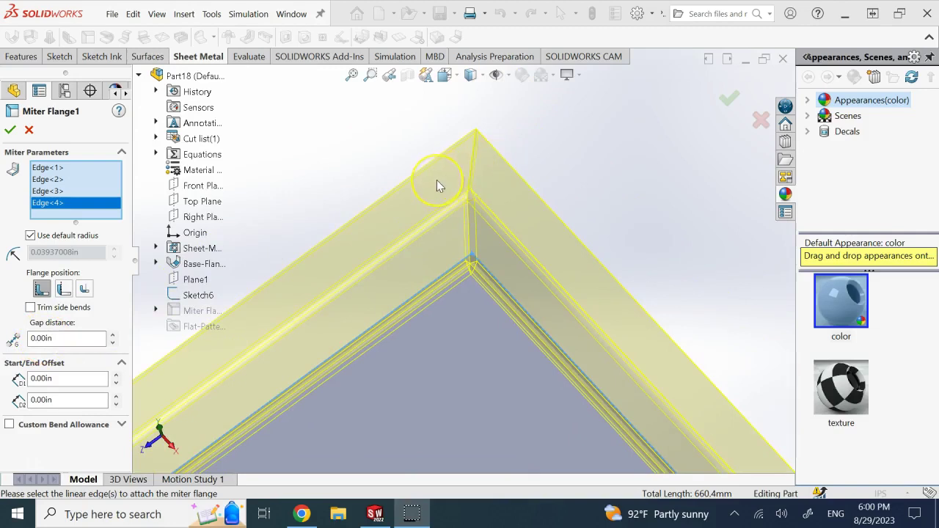
left_click(46, 338)
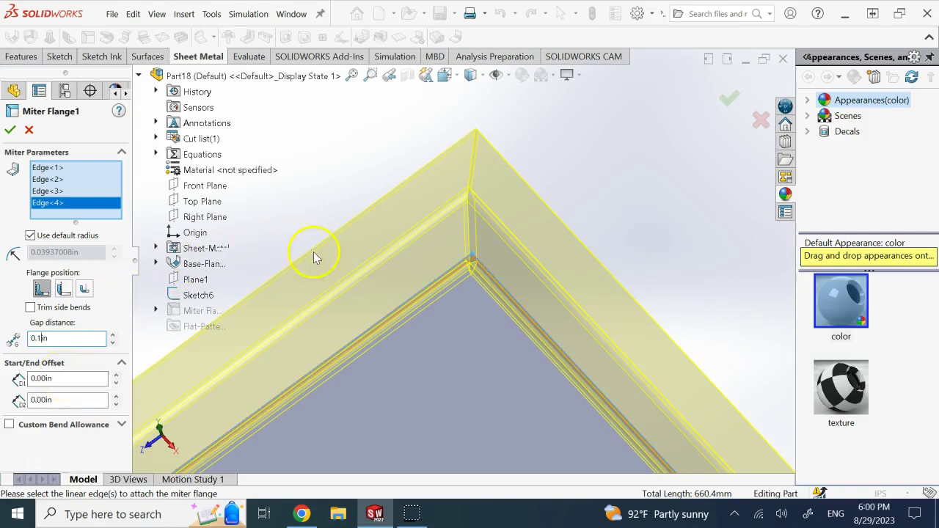
scroll(367, 436, "up", 4)
scroll(465, 390, "down", 2)
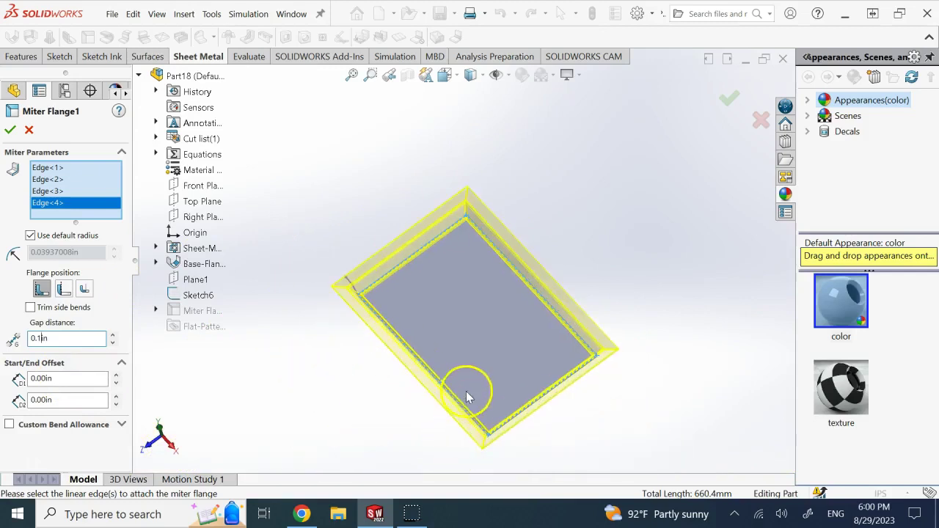
left_click(10, 129)
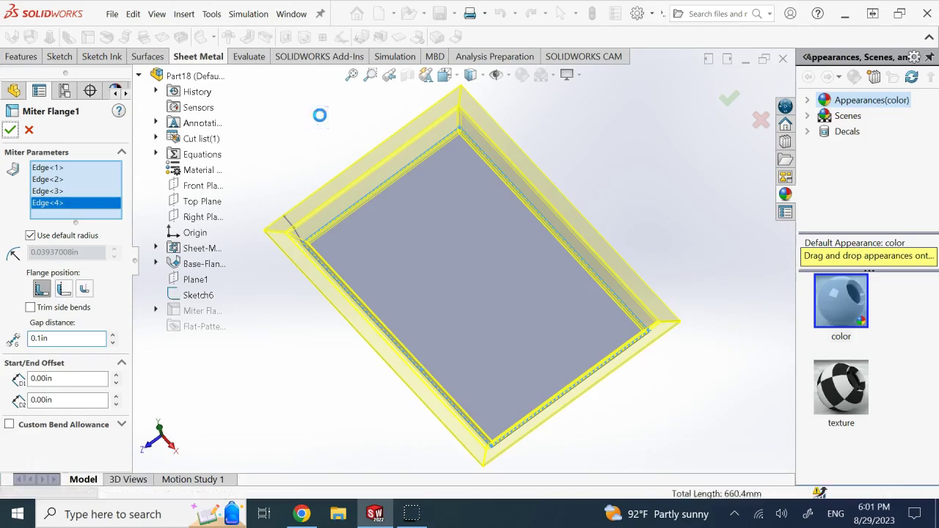
Step: Examine the gaps at the mitered corners of the finished flange from several viewing angles
left_click(716, 225)
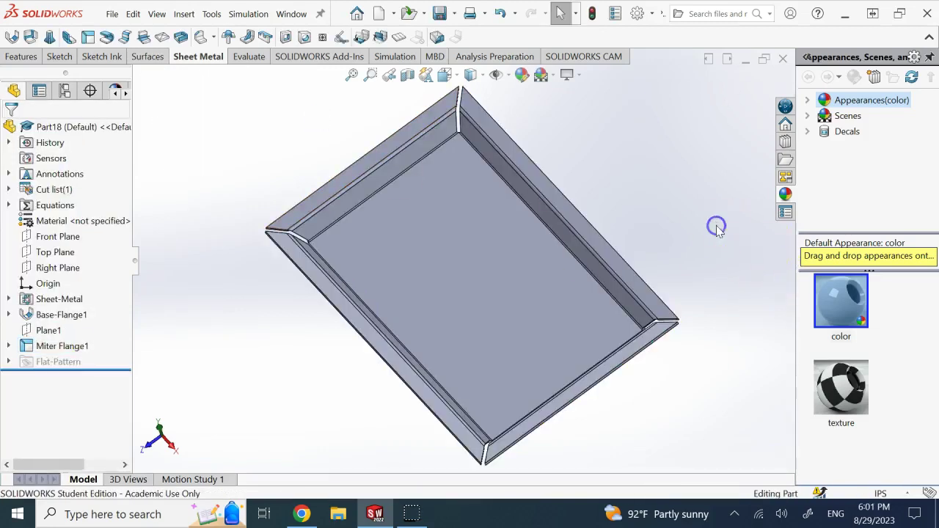
key("Up")
key("Up")
key("Left")
key("Left")
key("Left")
key("Left")
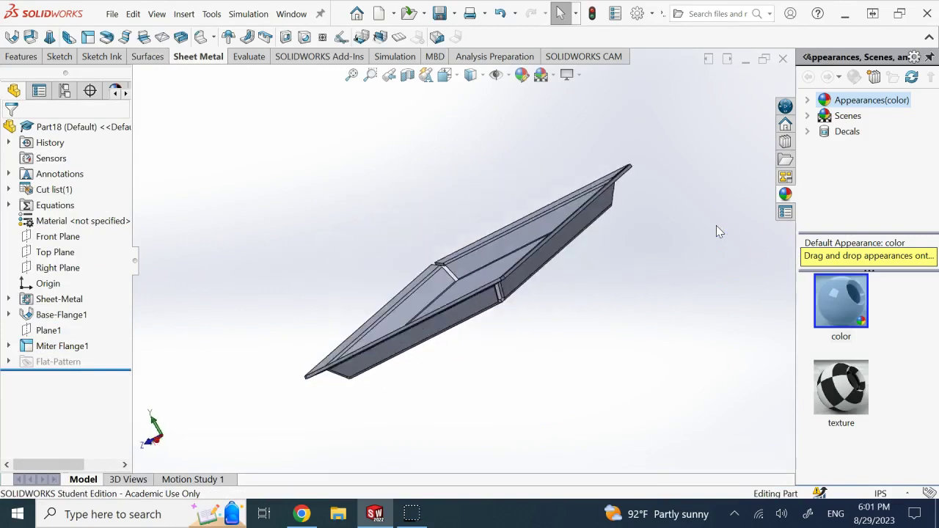
key("Right")
key("Right")
key("Right")
key("Right")
key("Down")
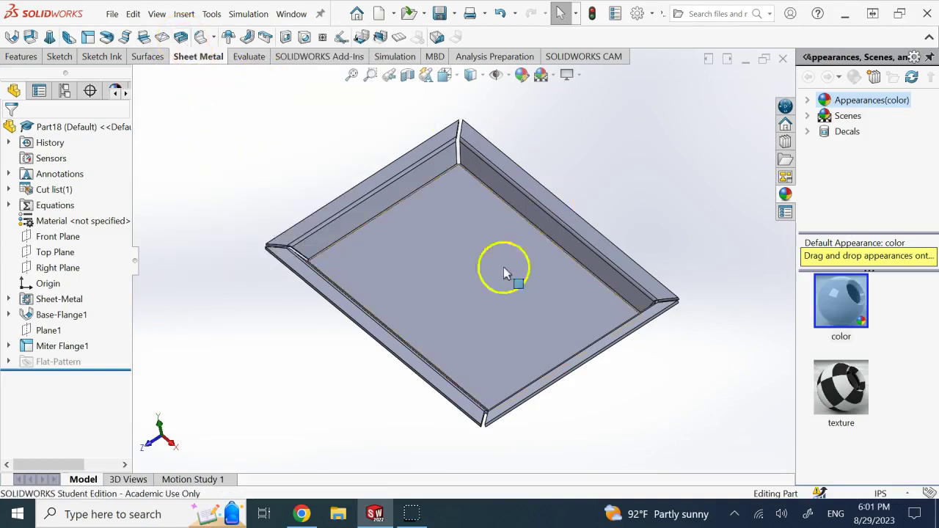
middle_click_drag(647, 196, 505, 310)
scroll(499, 297, "up", 4)
scroll(490, 297, "down", 2)
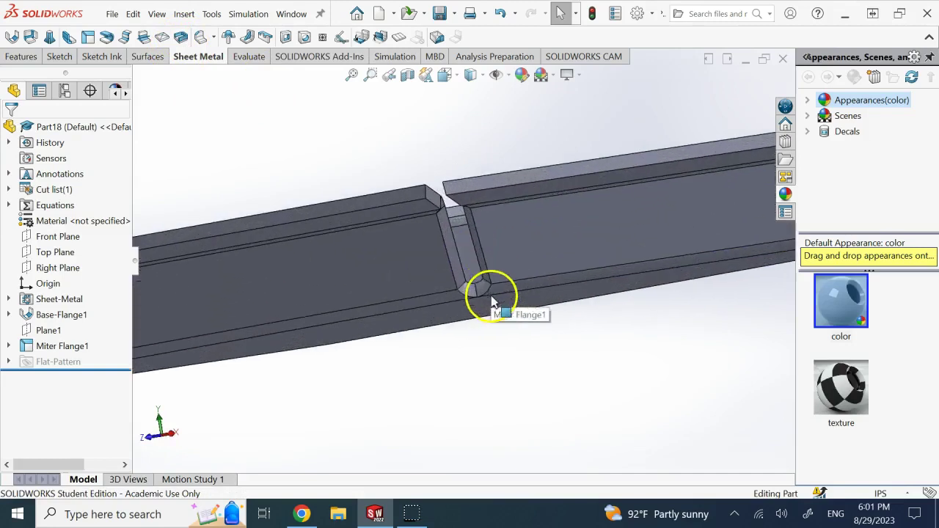
scroll(481, 297, "down", 2)
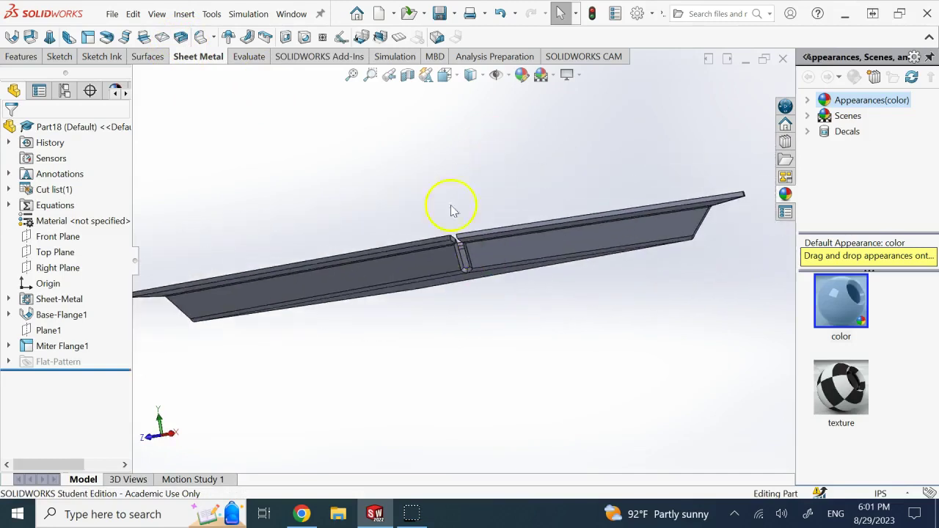
scroll(429, 241, "up", 2)
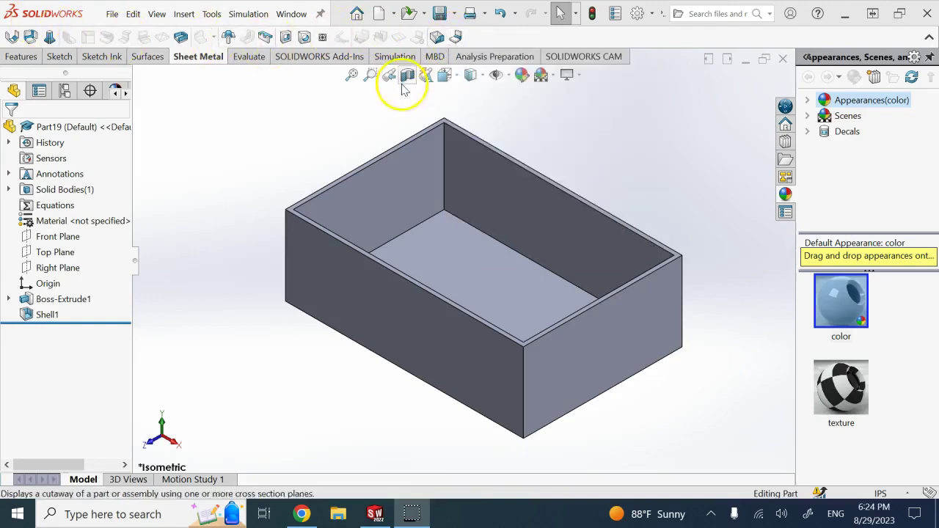
Step: Start a Rip on the shelled box and select the vertical inner edge at its back corner
left_click(299, 131)
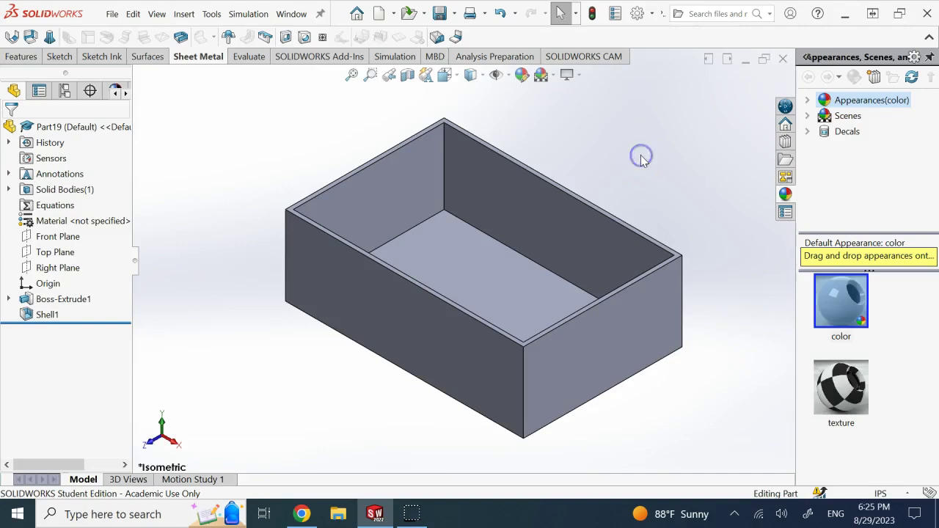
left_click(441, 42)
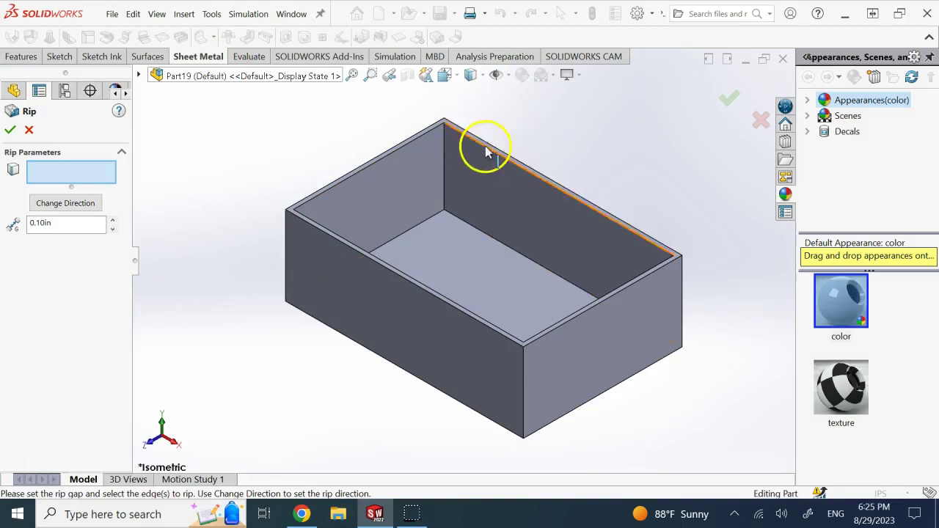
left_click(443, 149)
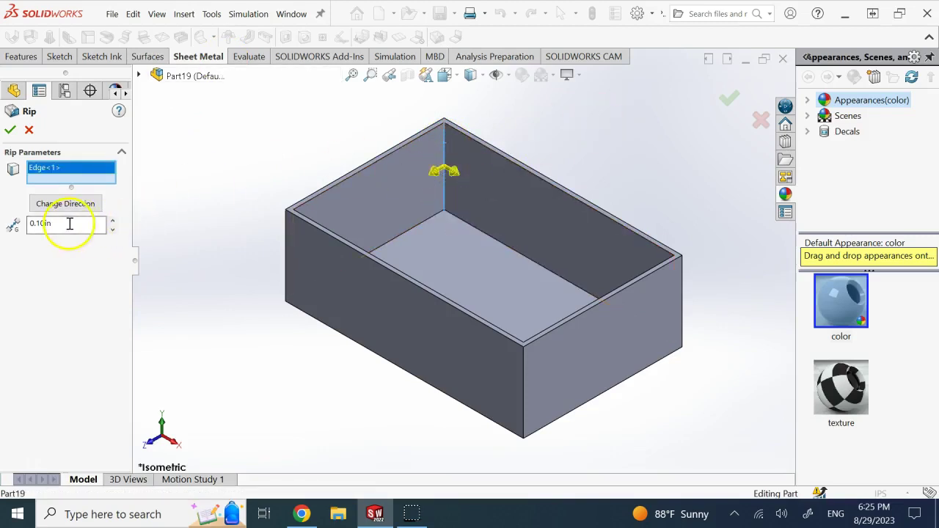
left_click(220, 168)
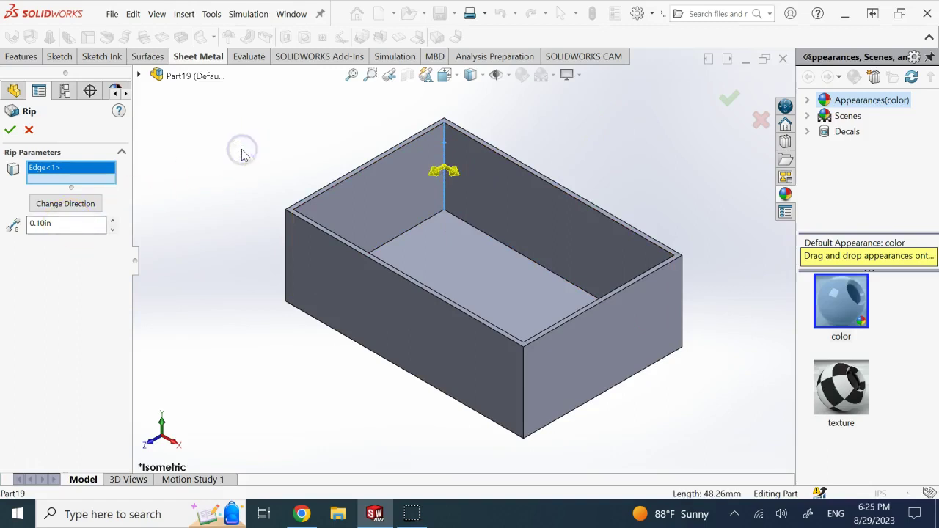
Step: Switch the back corner's rip to a single direction along the long wall and accept it with a 0.10 in gap
left_click(77, 206)
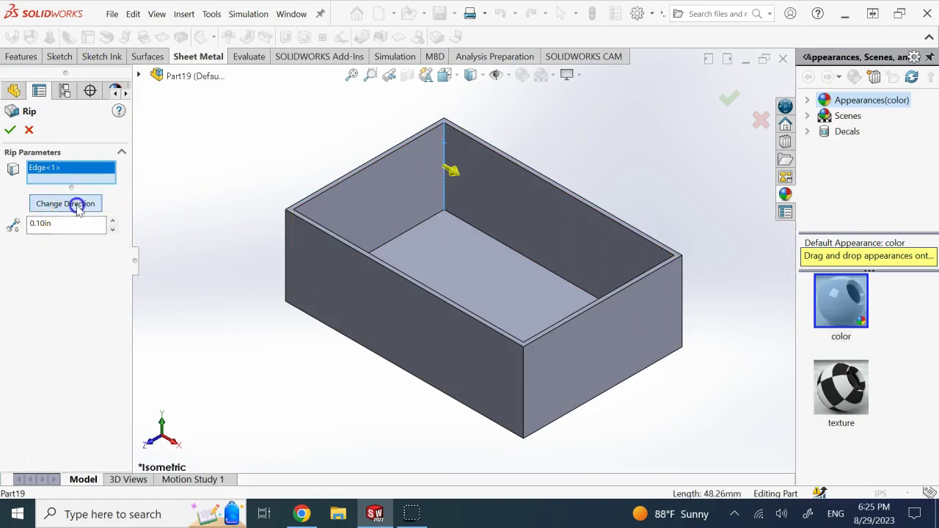
left_click(78, 206)
left_click(78, 206)
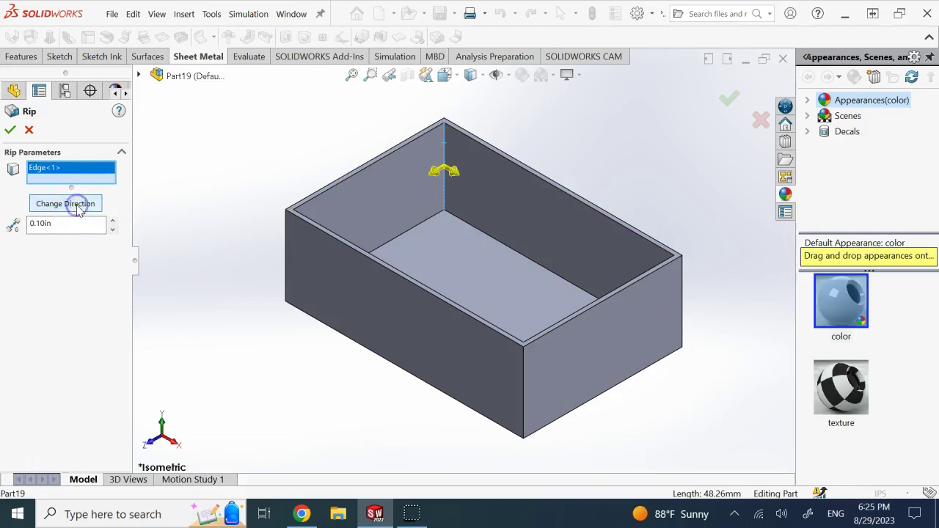
left_click(76, 206)
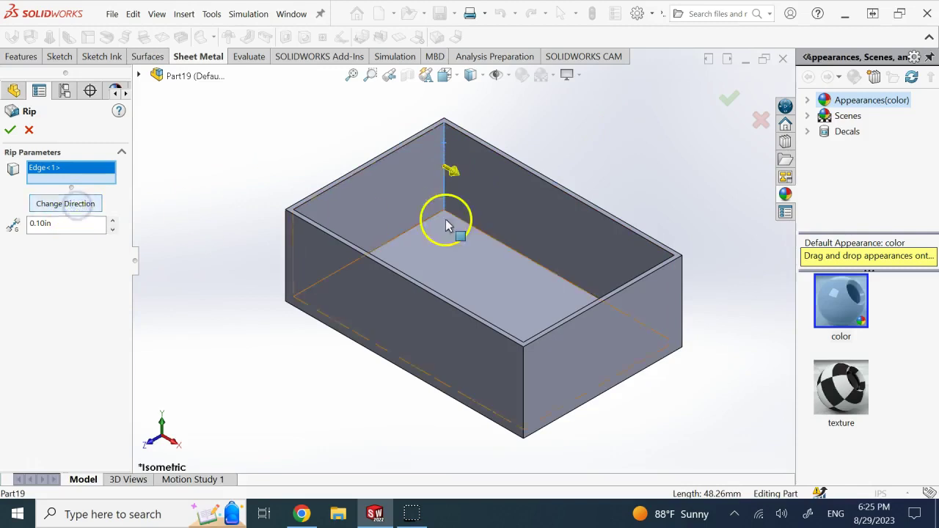
left_click(451, 173)
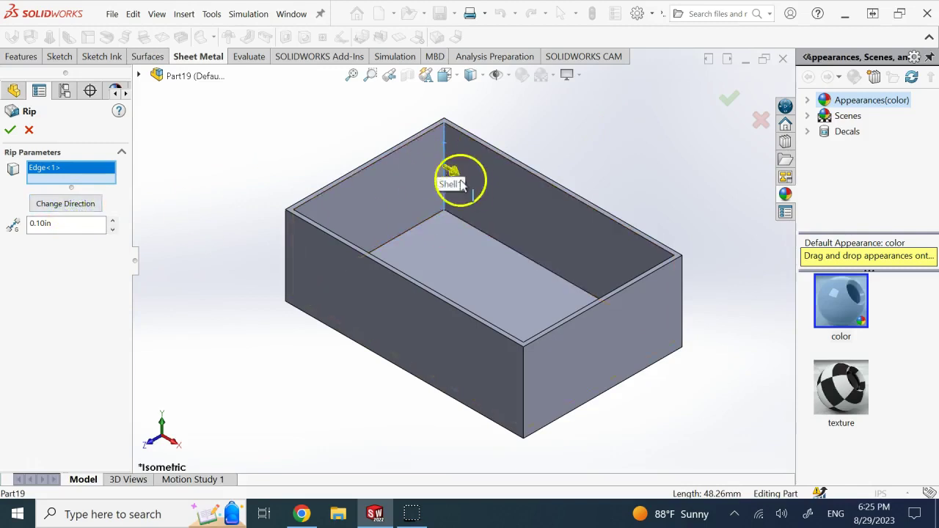
left_click(14, 129)
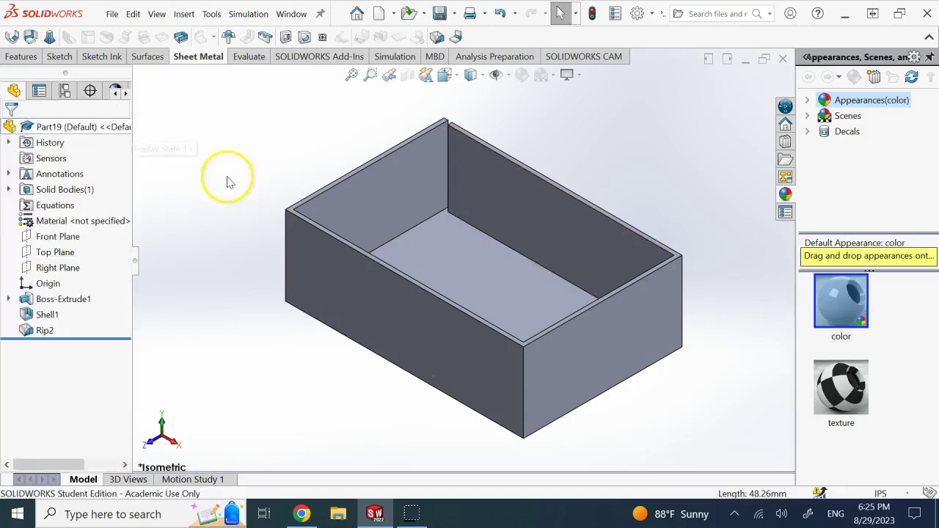
Step: Inspect the one-directional gap at the back corner up close and undo the rip
scroll(451, 132, "down", 4)
middle_click_drag(455, 136, 460, 236)
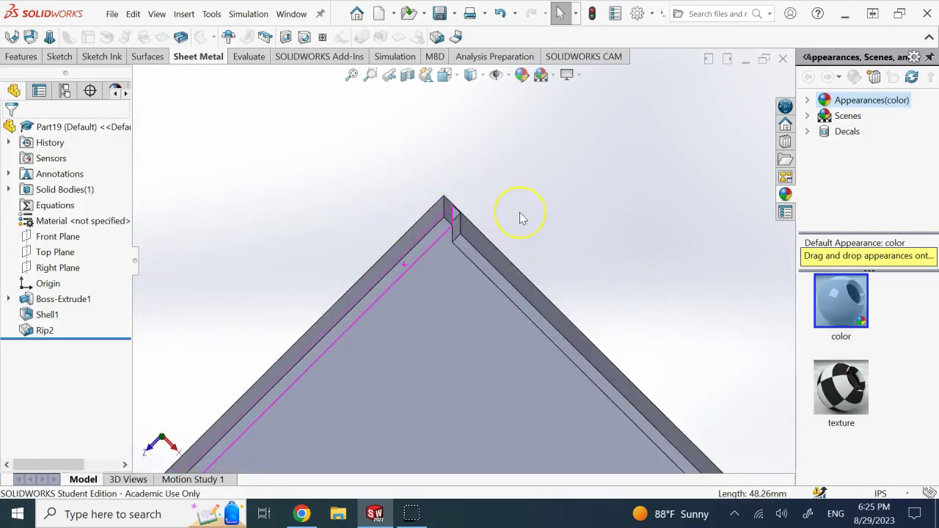
key("Left")
key("ctrl+z")
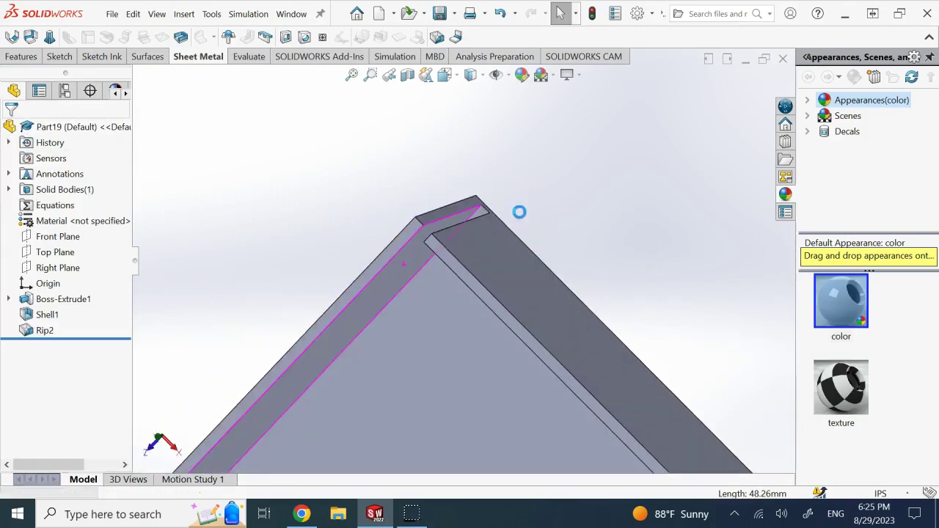
Step: Open the box's shell feature to check its wall thickness and close it with the settings as they are
left_click(60, 314)
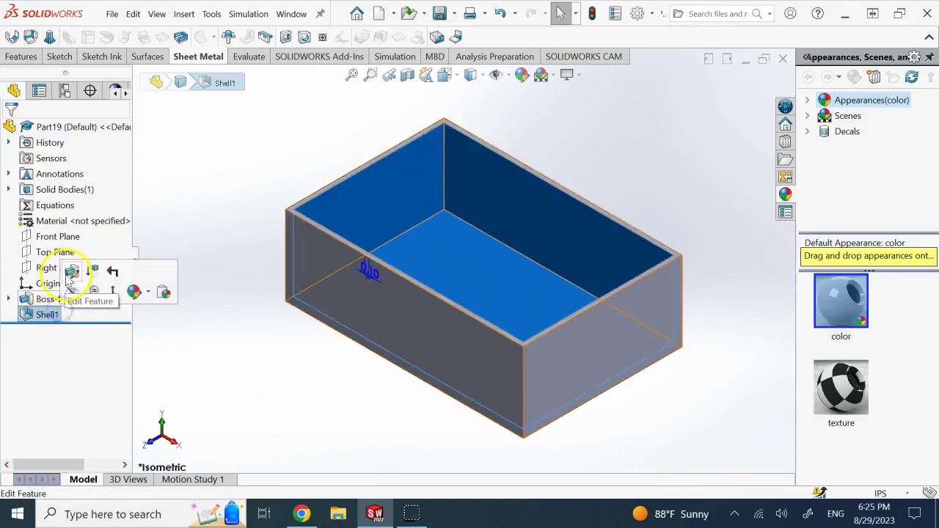
left_click(73, 271)
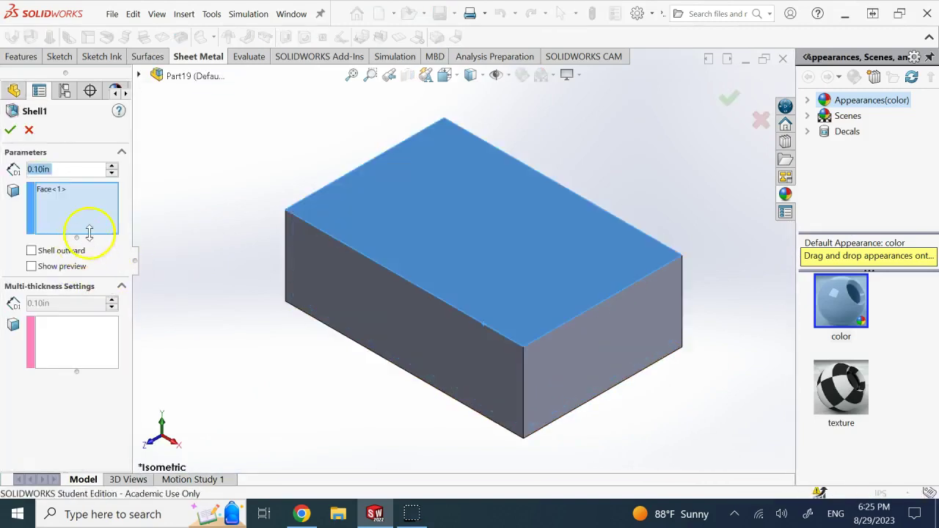
left_click(10, 130)
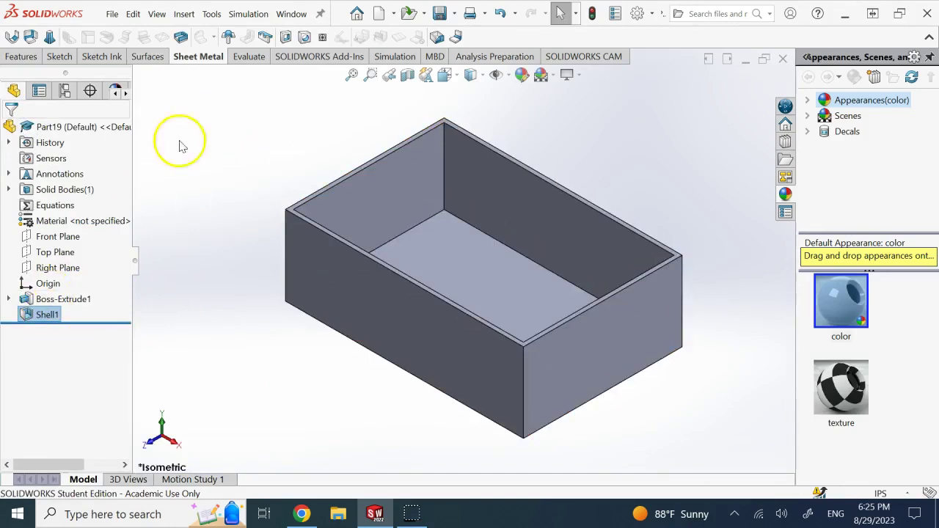
Step: Rip the vertical inner edge at the back corner in both directions with a 0.10 in gap
left_click(442, 42)
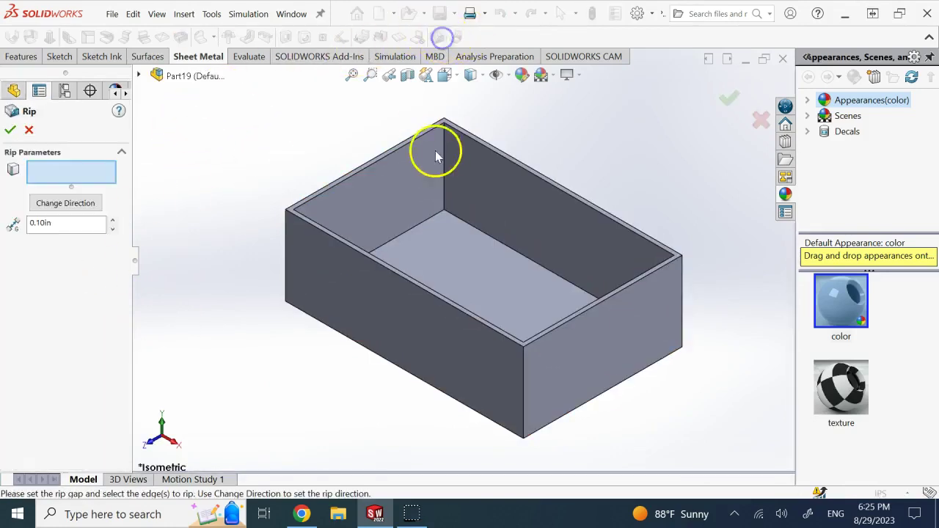
left_click(445, 151)
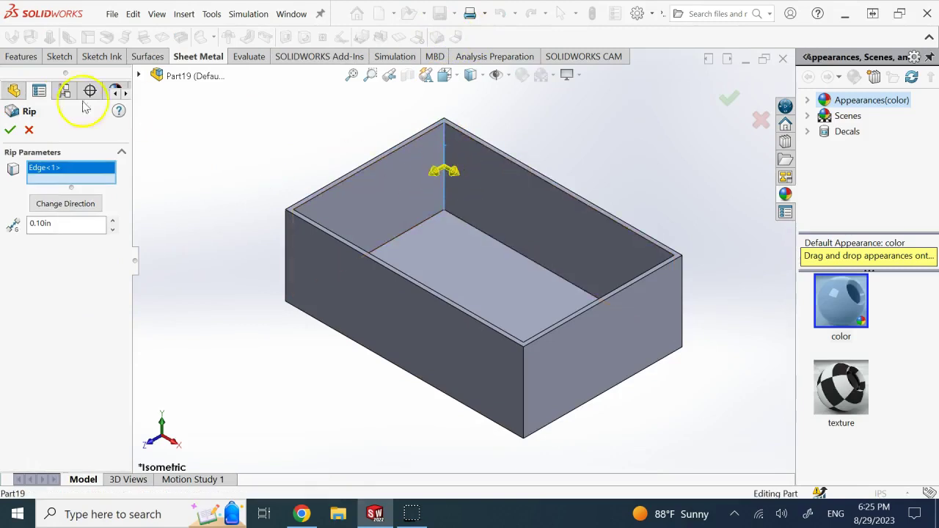
left_click(11, 130)
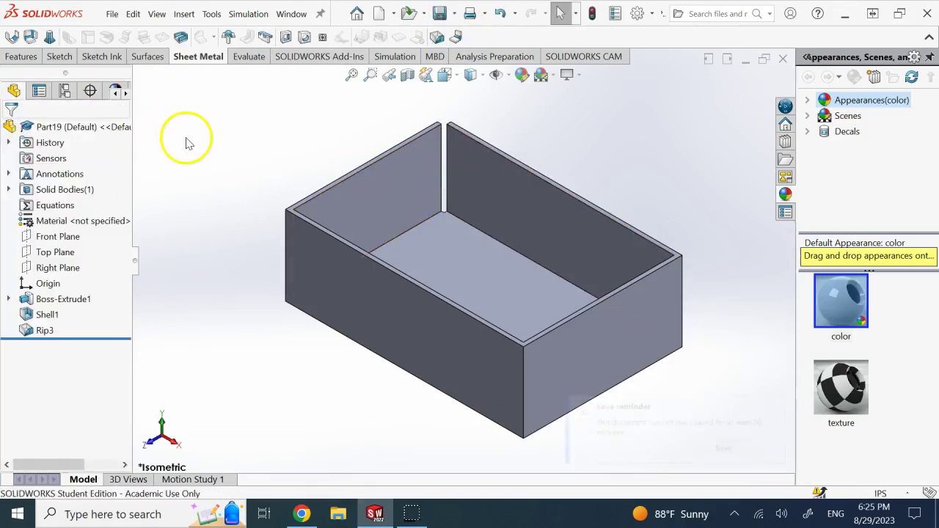
Step: Edit the rip to include the inner vertical edges of the other three corners and accept it
left_click(44, 331)
left_click(55, 290)
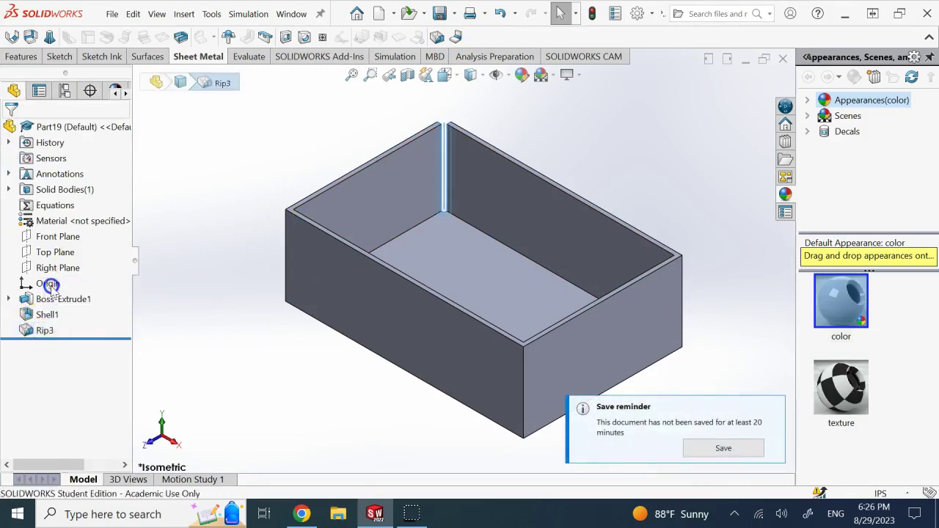
middle_click_drag(648, 152, 444, 226)
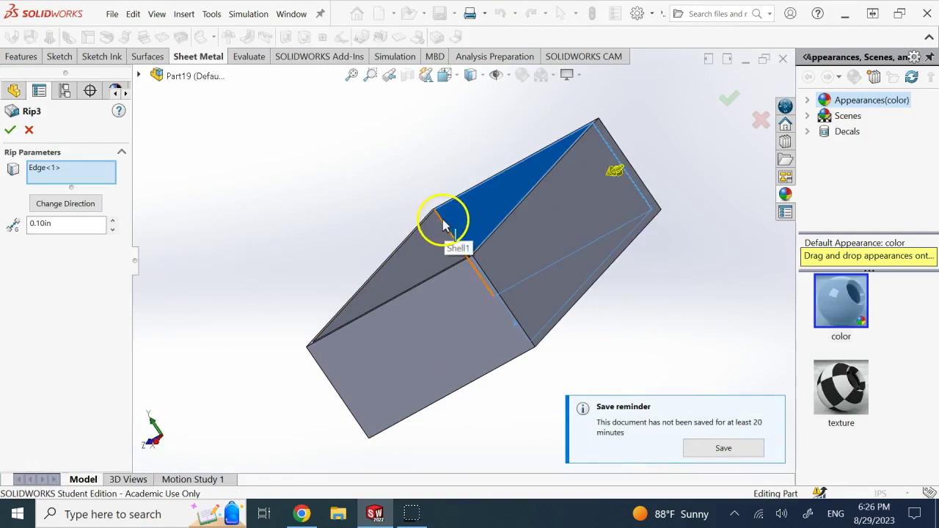
left_click(443, 226)
middle_click_drag(373, 140, 665, 372)
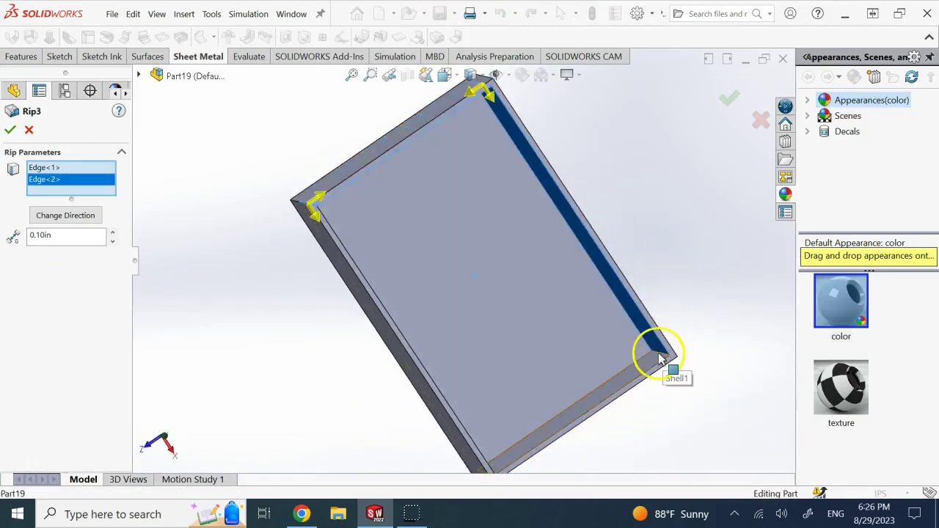
left_click(663, 357)
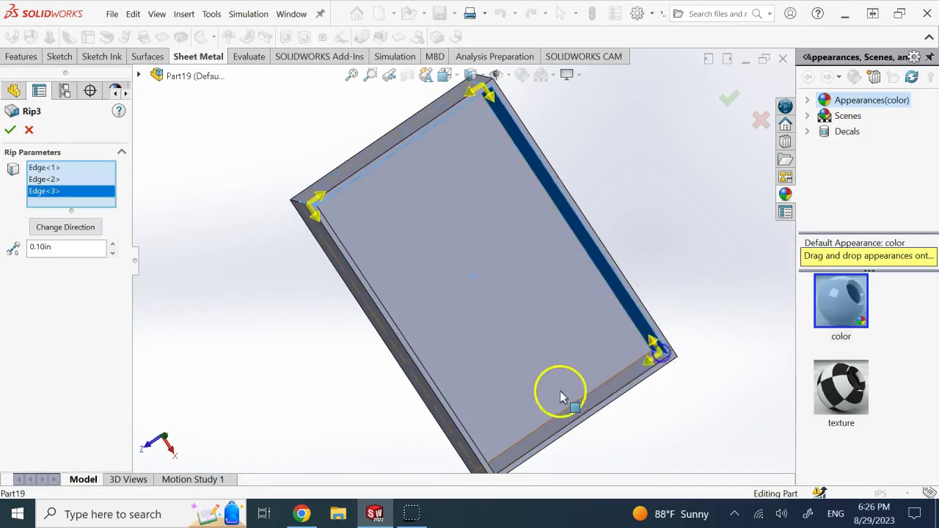
scroll(706, 272, "up", 3)
scroll(480, 348, "down", 3)
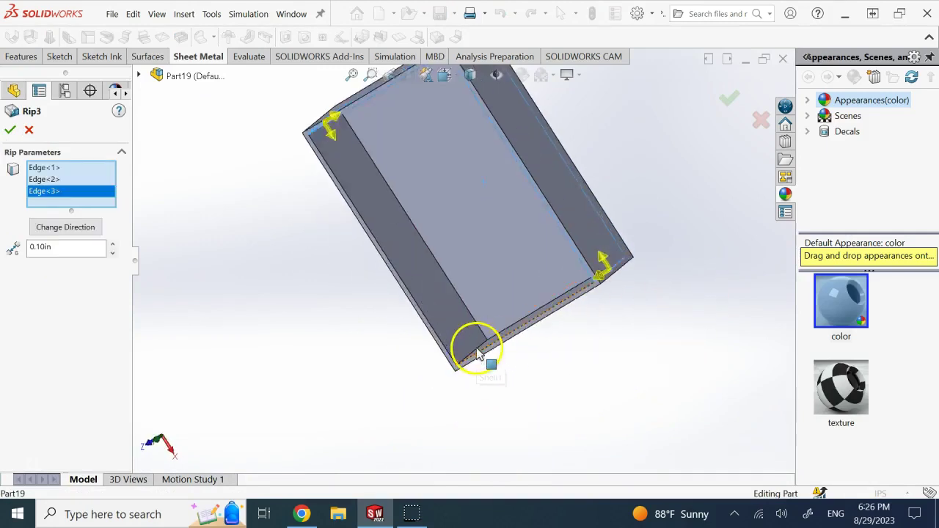
left_click(476, 336)
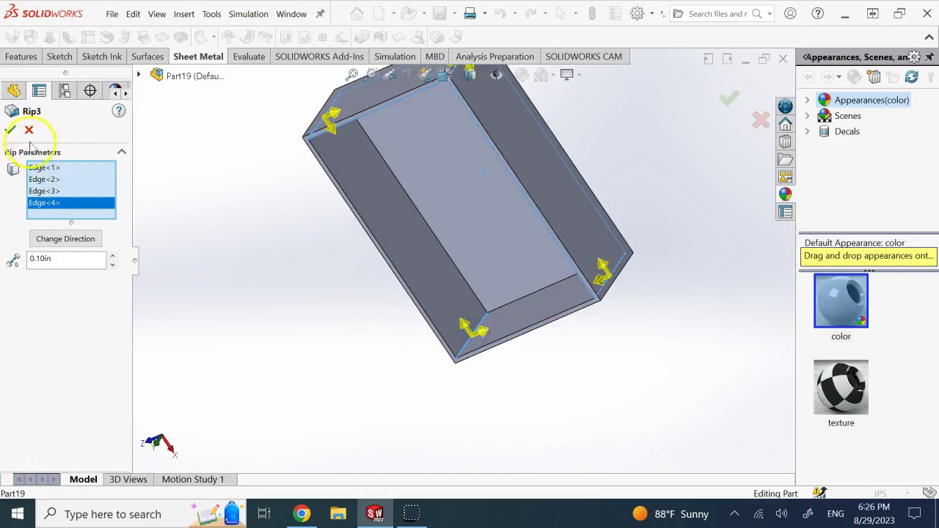
left_click(7, 129)
Step: Examine the gaps at all four ripped corners of the box from the isometric view and a rotated view
key("ctrl+7")
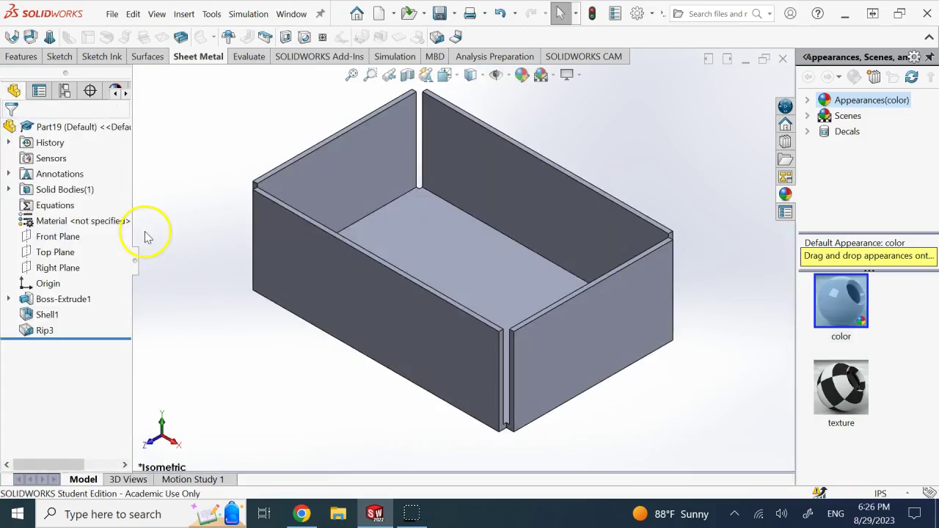
key("Left")
key("Left")
key("Left")
key("Left")
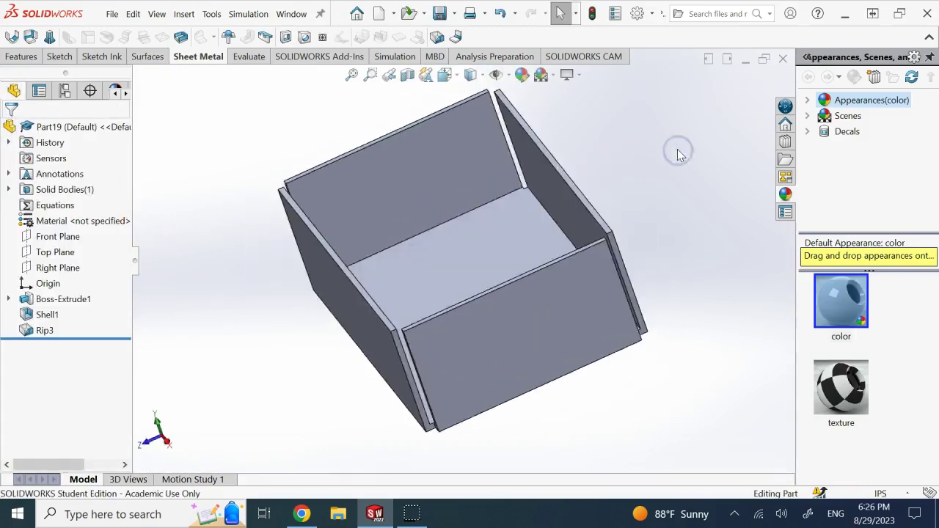
key("Right")
key("Right")
key("Right")
key("Right")
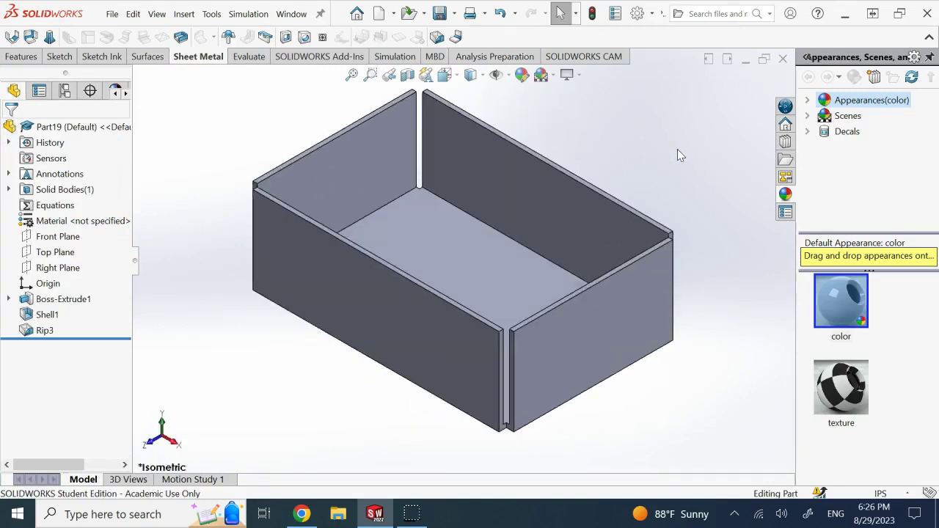
left_click(163, 190)
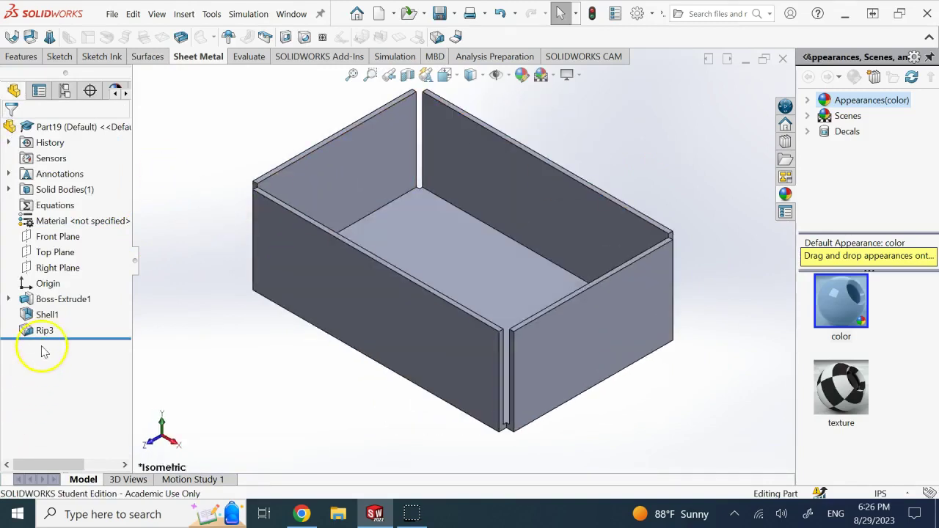
Step: Insert bends with the box's inner bottom face fixed and a bend radius of 0.05 in
left_click(455, 39)
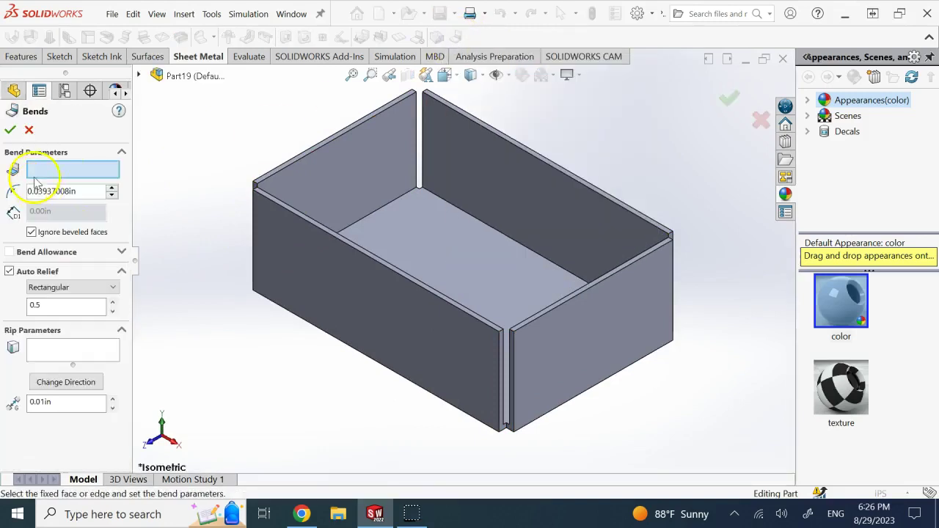
left_click(465, 251)
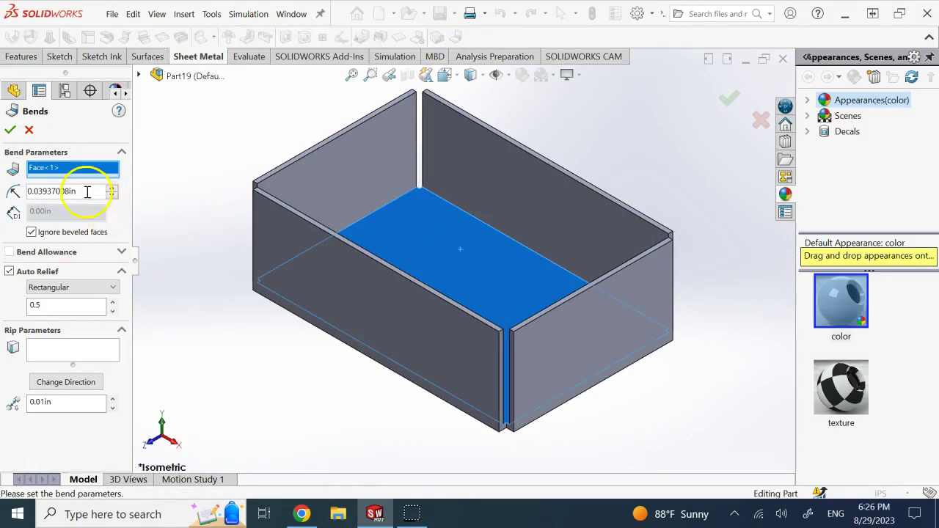
left_click_drag(70, 192, 46, 191)
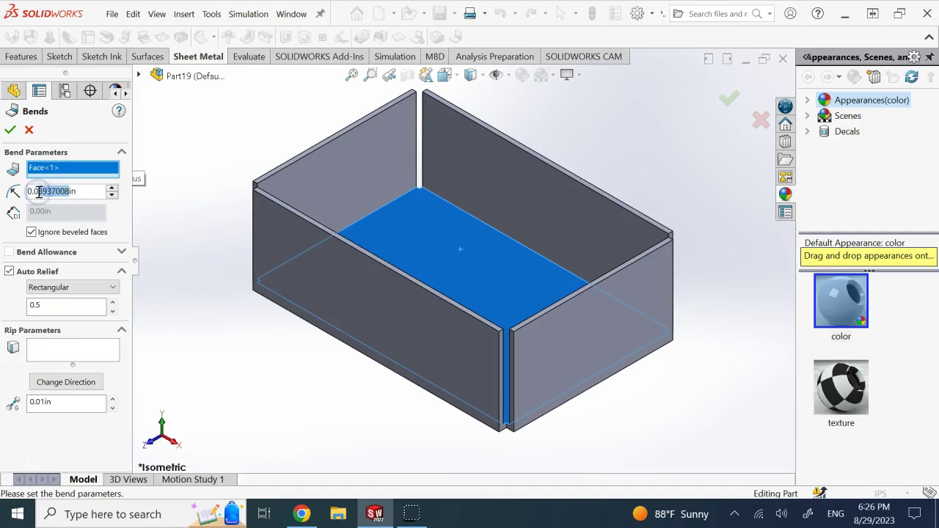
type("5")
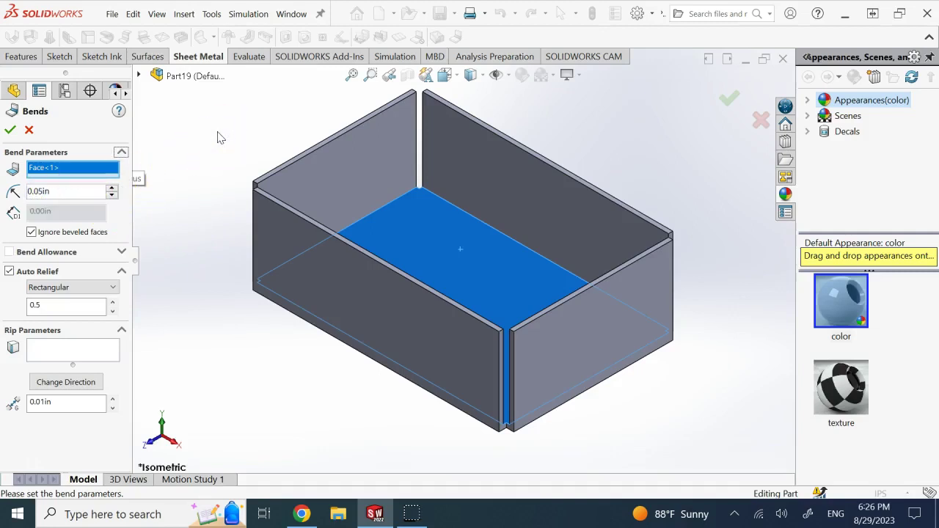
left_click(8, 132)
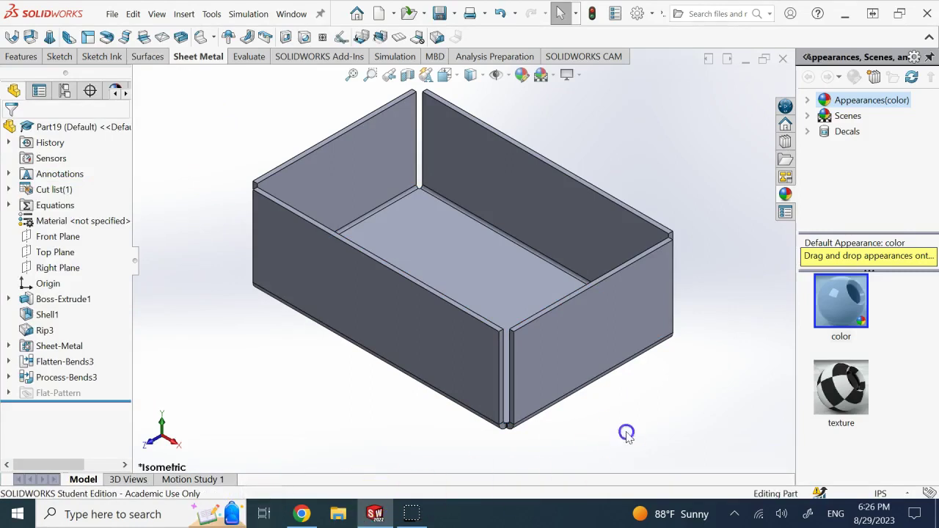
Step: Examine the new bends around the box's base from below and above
key("Up")
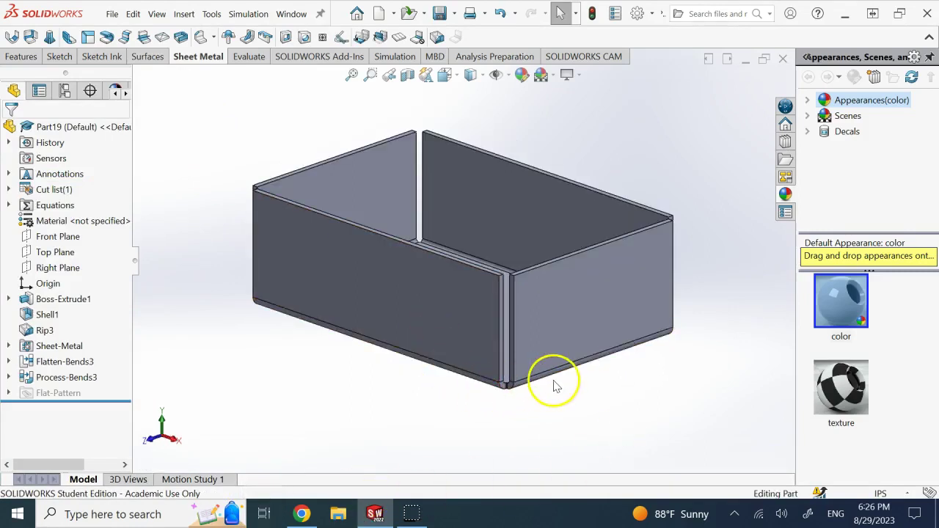
key("Up")
key("Up")
key("Up")
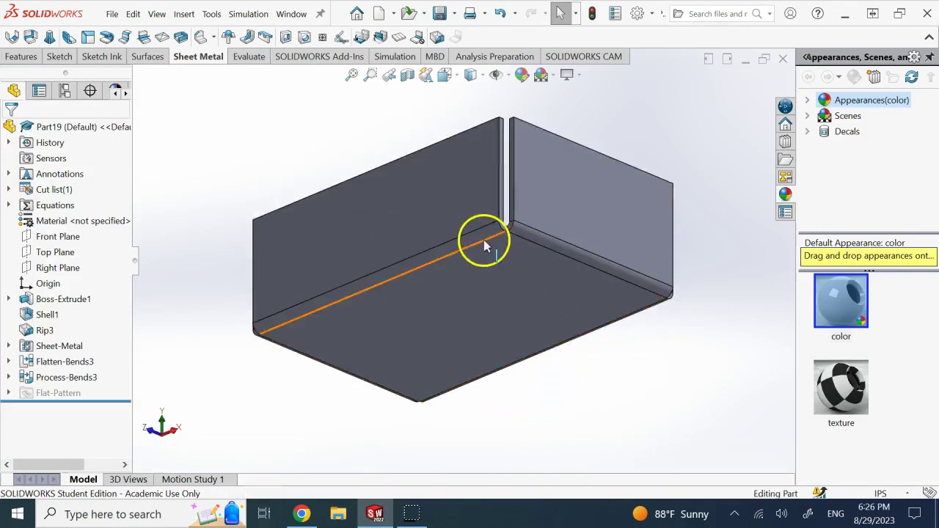
key("Down")
key("Down")
key("Down")
key("Down")
key("Down")
key("Down")
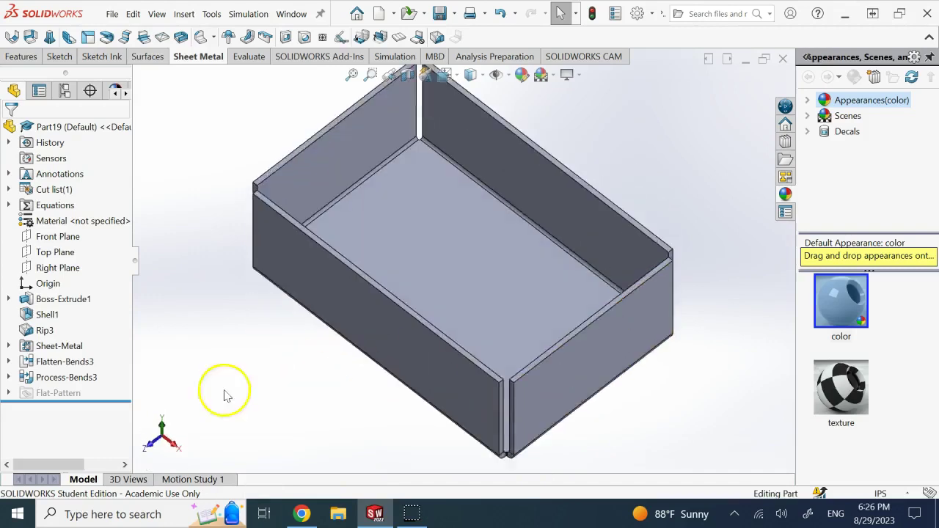
Step: Flatten the box to view its flat pattern and fold it back into shape
left_click(58, 345)
key("Up")
key("Up")
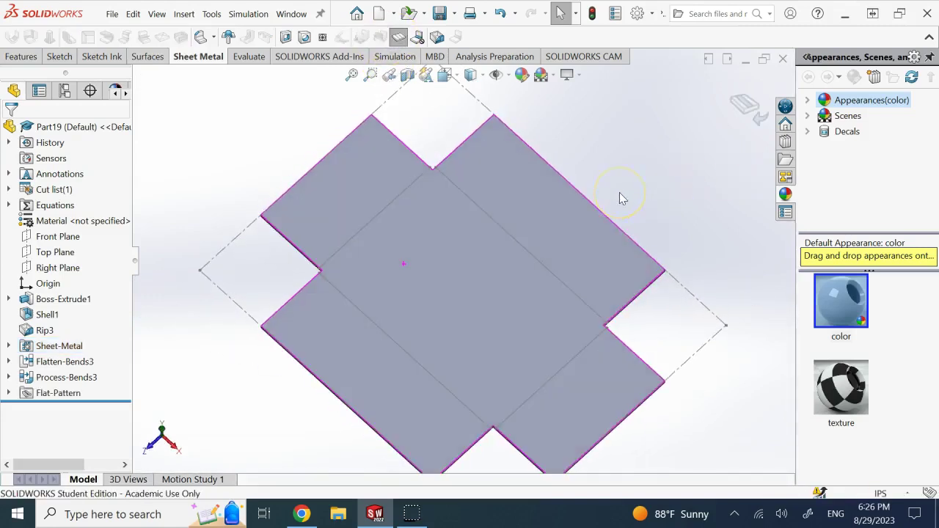
key("Up")
key("Up")
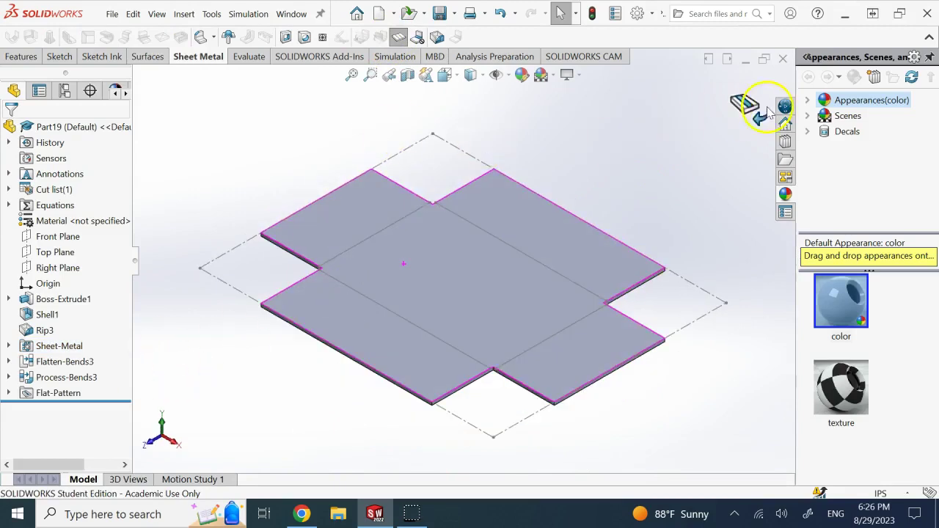
left_click(743, 101)
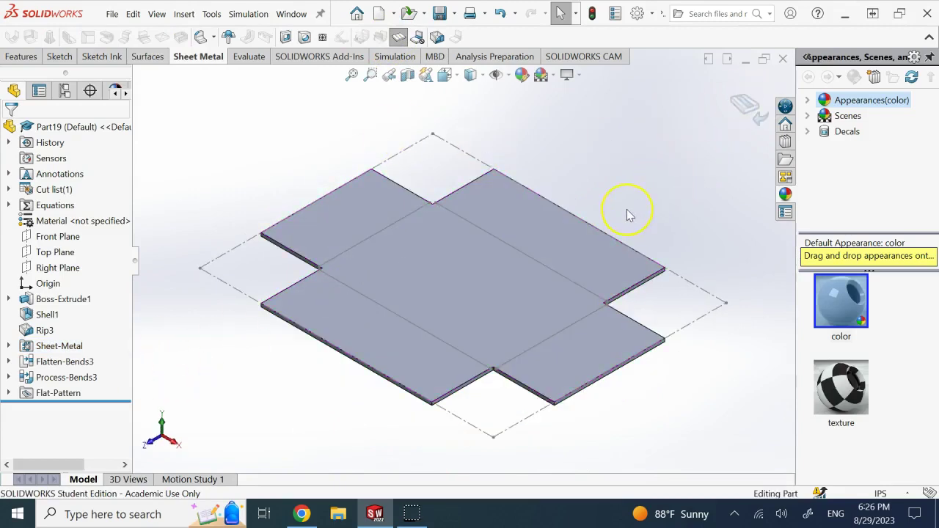
left_click(744, 102)
scroll(476, 335, "down", 4)
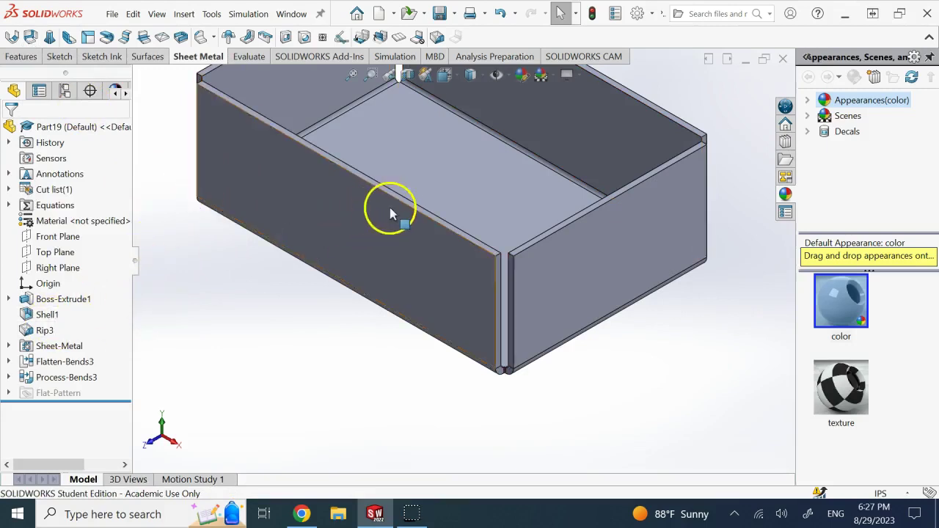
Step: Unfold the box once more to check its flat layout, restore the folded shape and inspect the ripped corners
scroll(396, 205, "up", 3)
left_click(209, 123)
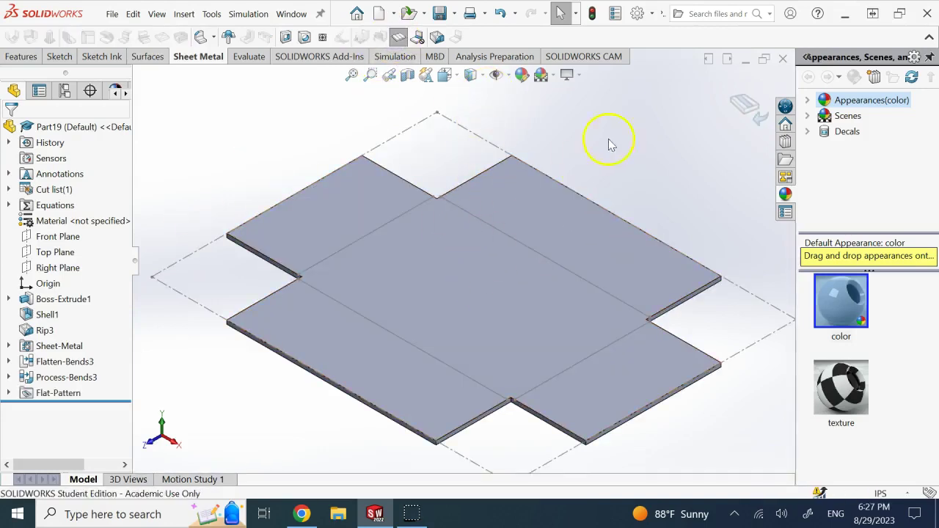
left_click(732, 106)
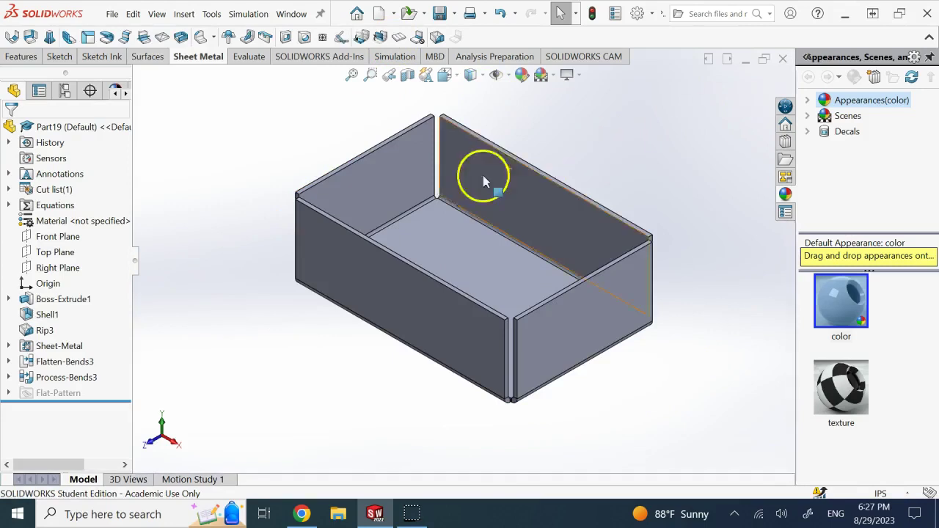
scroll(444, 201, "down", 3)
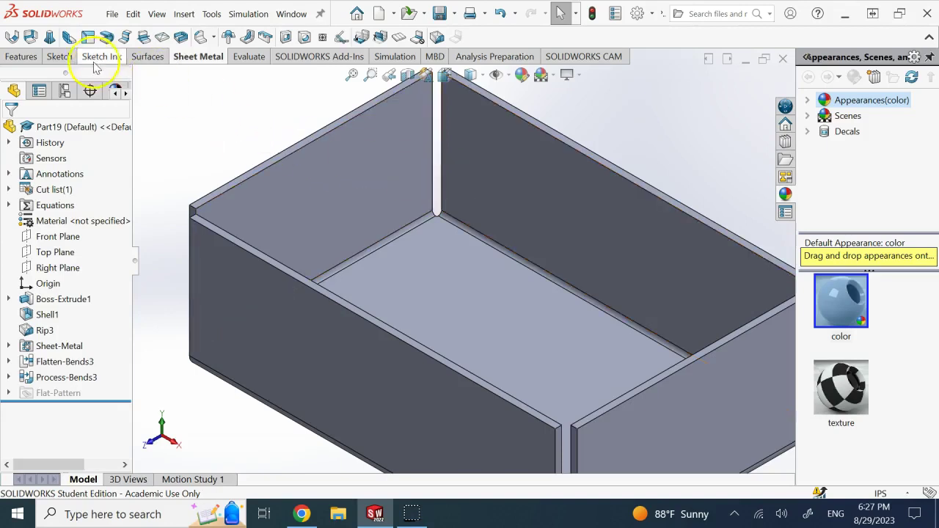
left_click(31, 37)
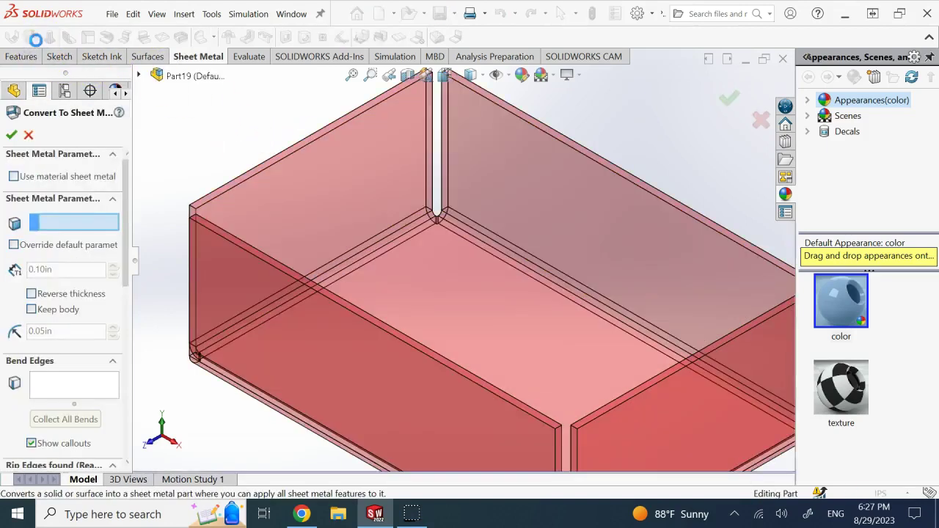
left_click_drag(128, 228, 138, 367)
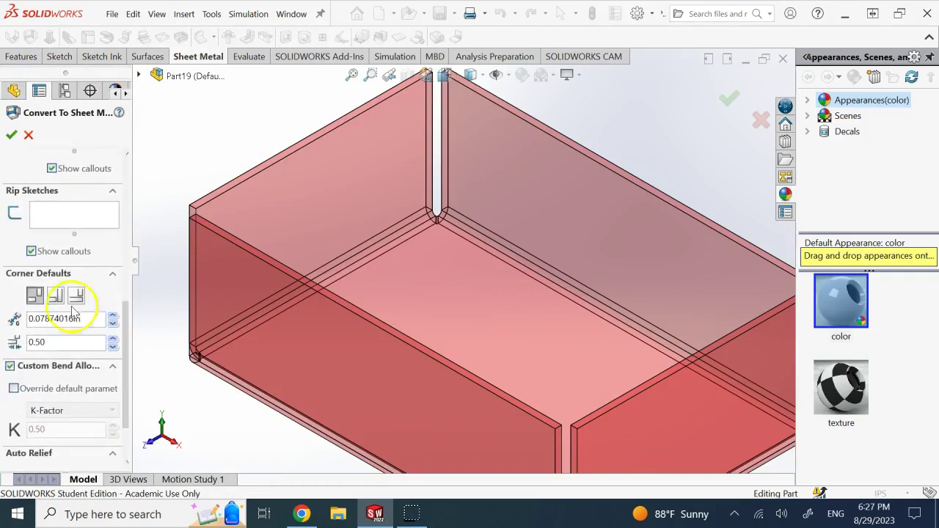
mouse_move(128, 351)
left_mouse_down()
mouse_move(124, 394)
mouse_move(124, 144)
left_mouse_up()
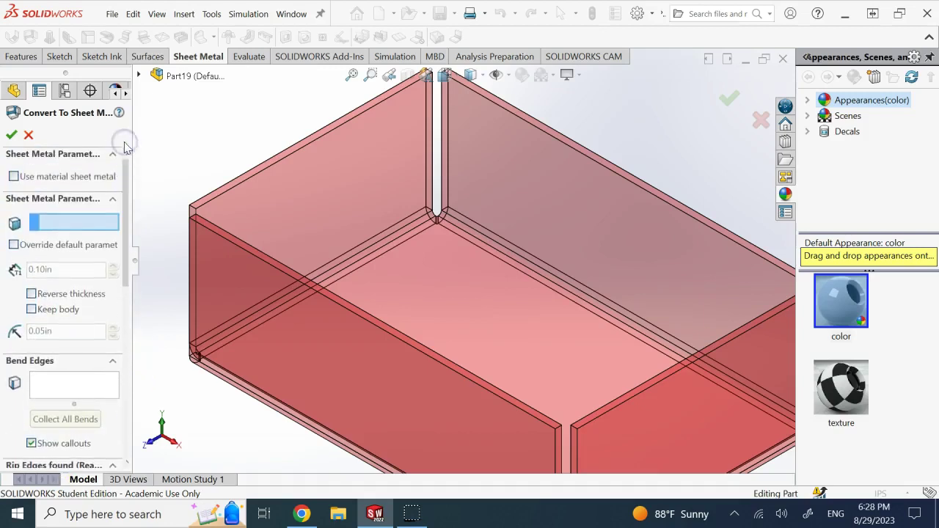
key("f")
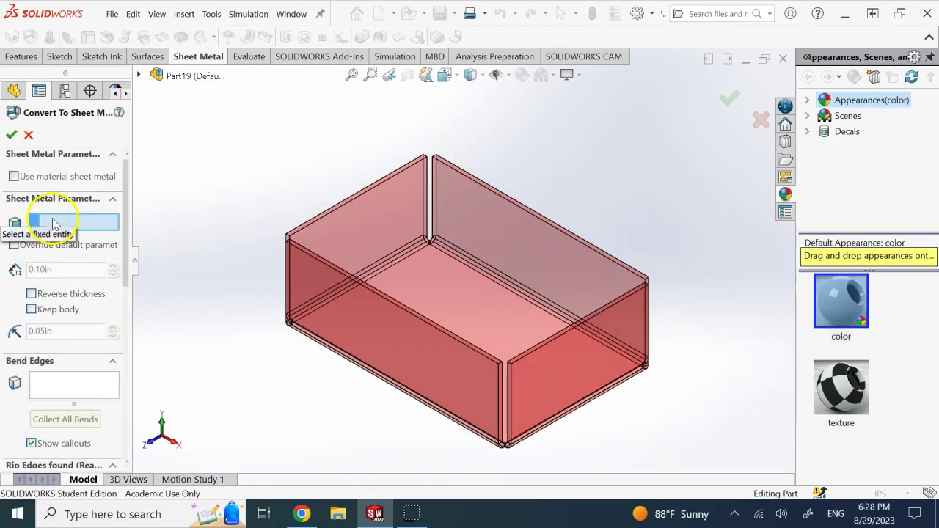
left_click(11, 134)
left_click(29, 134)
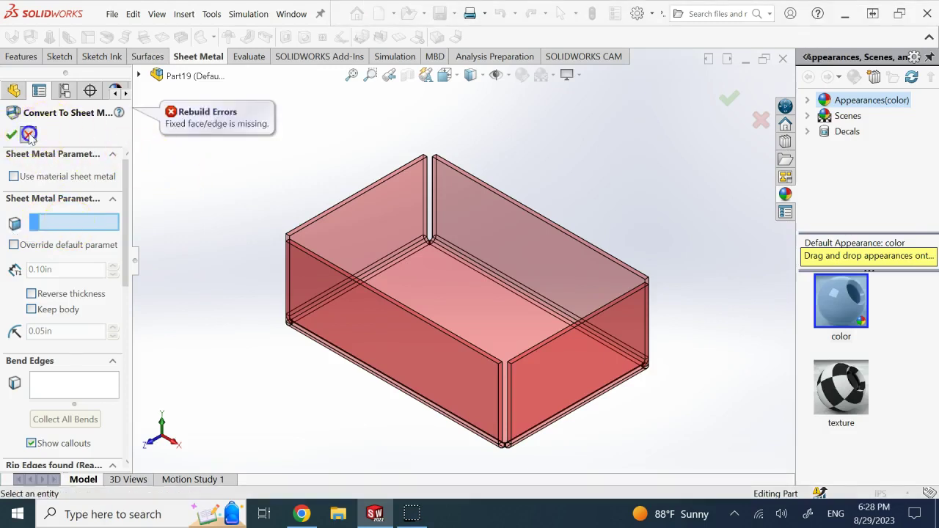